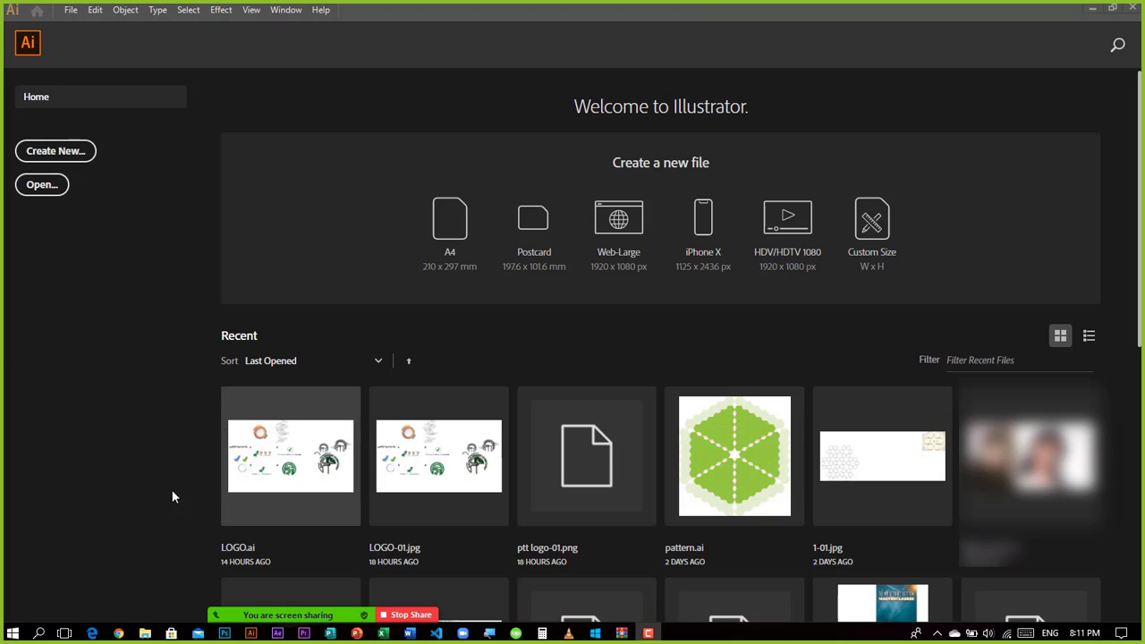
Step: Switch to Chrome, search Google for "clipart icons", look over the image results and return to Illustrator
{"action": "left_click", "coordinate": [118, 634]}
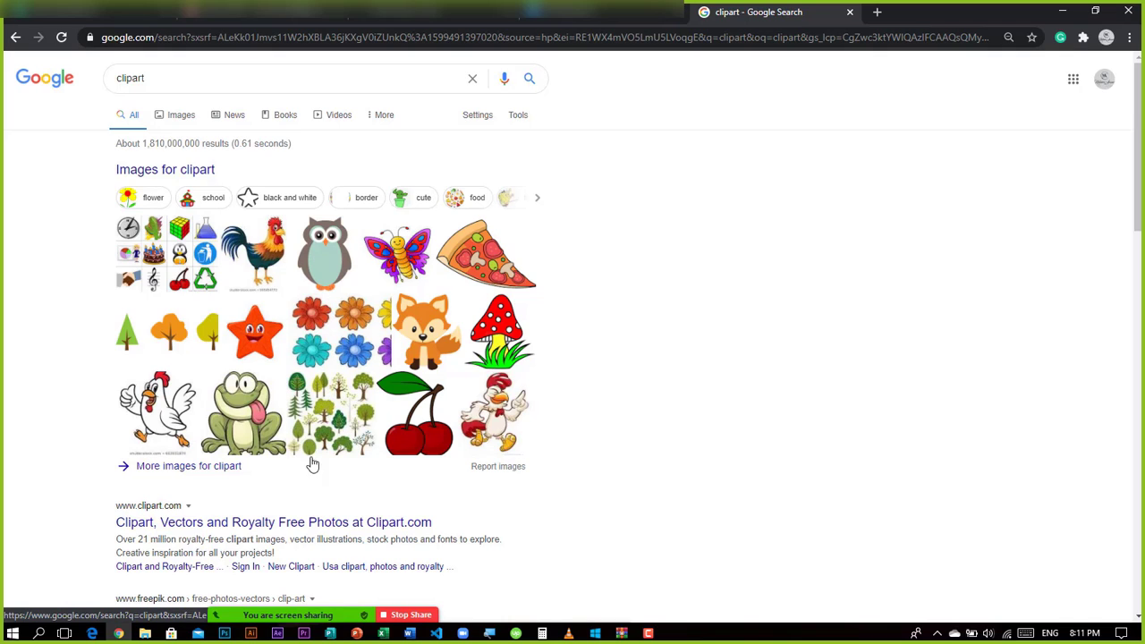
{"action": "left_click", "coordinate": [159, 79]}
{"action": "type", "text": "icons"}
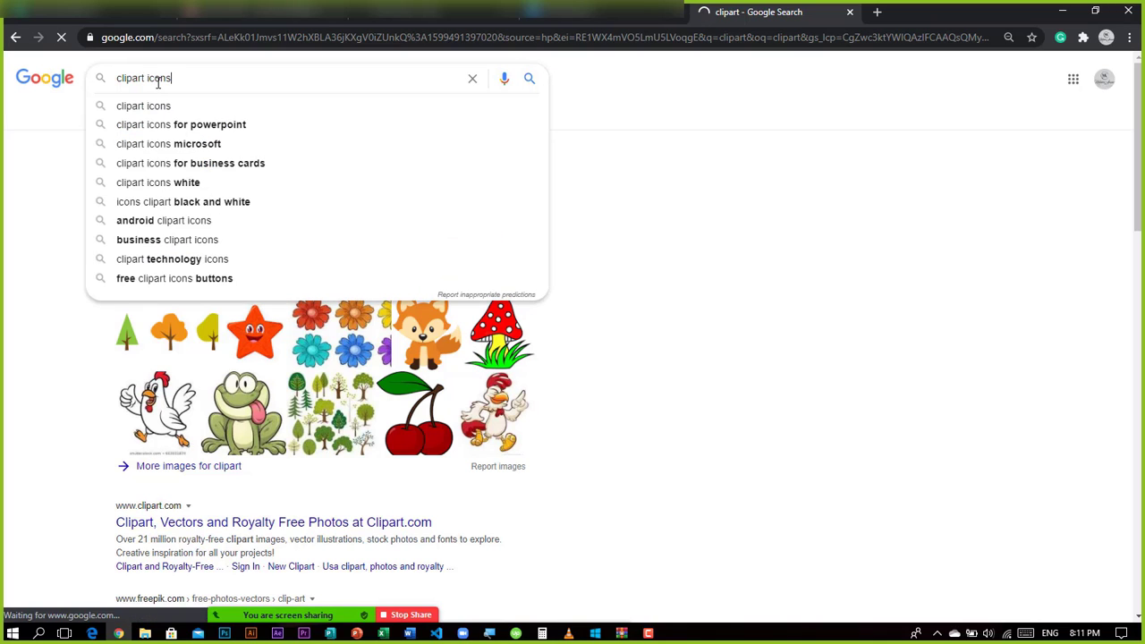
{"action": "key", "text": "Return"}
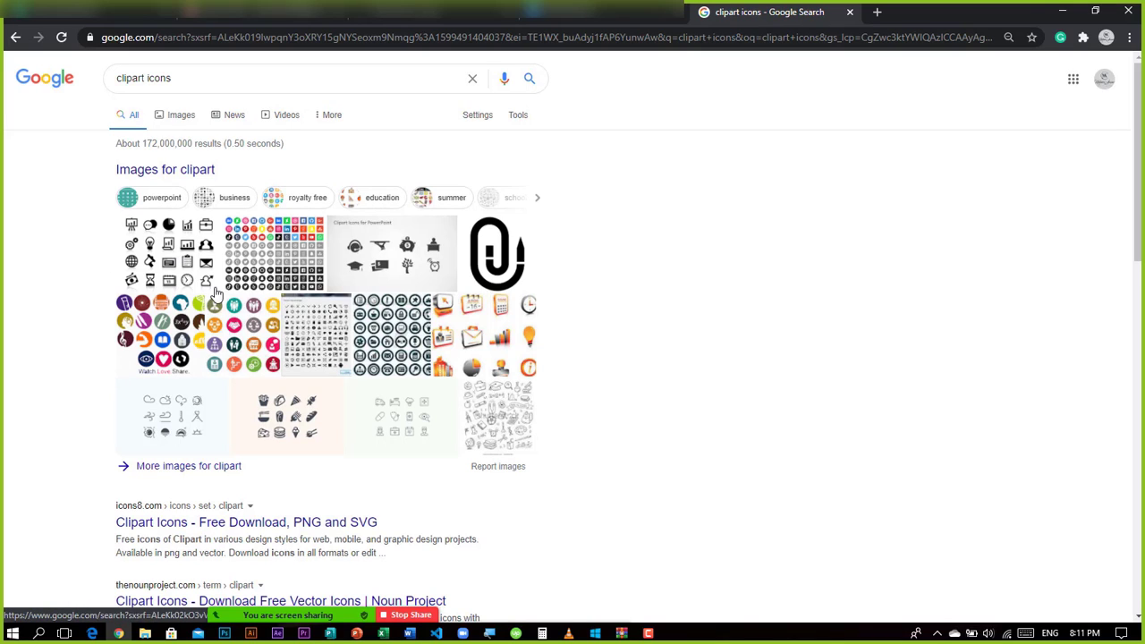
{"action": "left_click", "coordinate": [225, 350]}
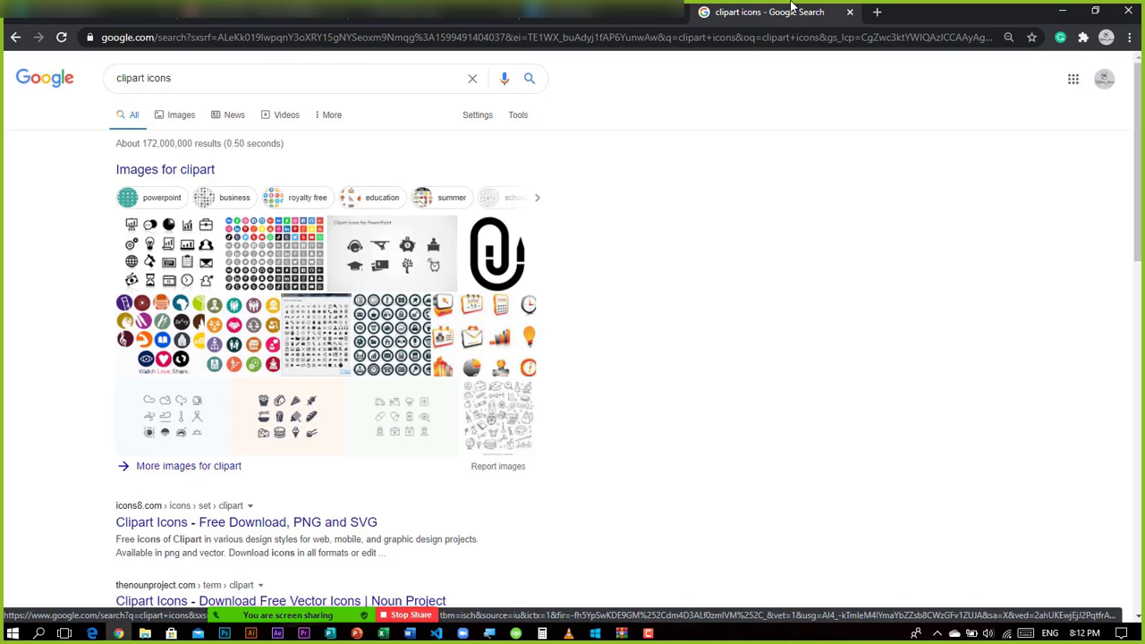
{"action": "left_click", "coordinate": [1061, 12]}
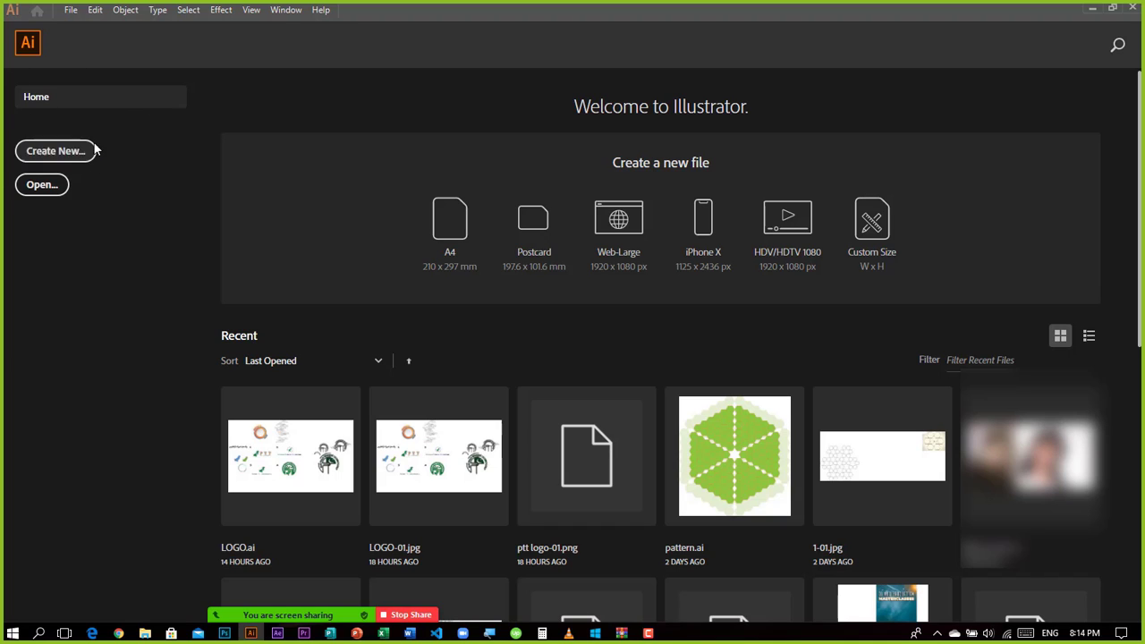
Step: Start a new 1080 x 1080 px document and name it Intro
{"action": "left_click", "coordinate": [67, 156]}
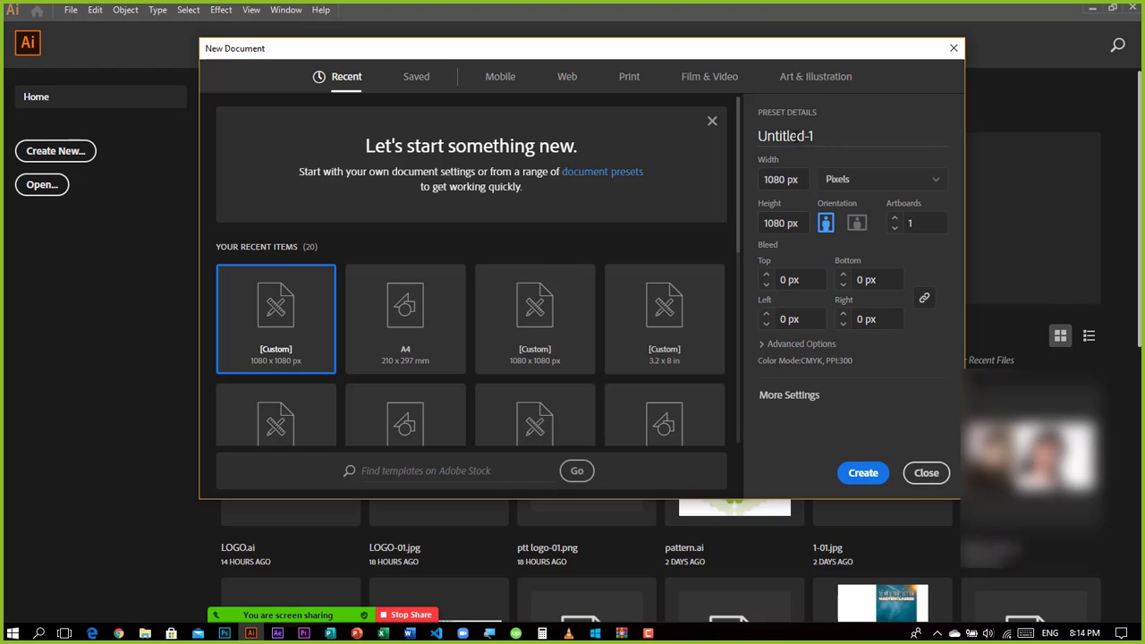
{"action": "left_click", "coordinate": [795, 136]}
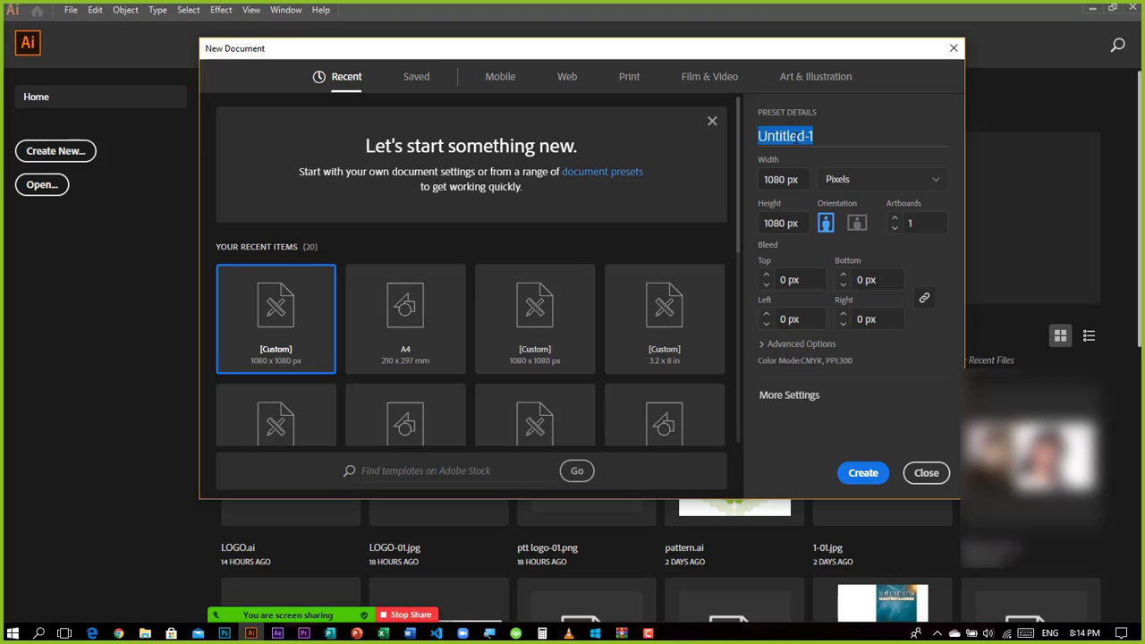
{"action": "type", "text": "Intro"}
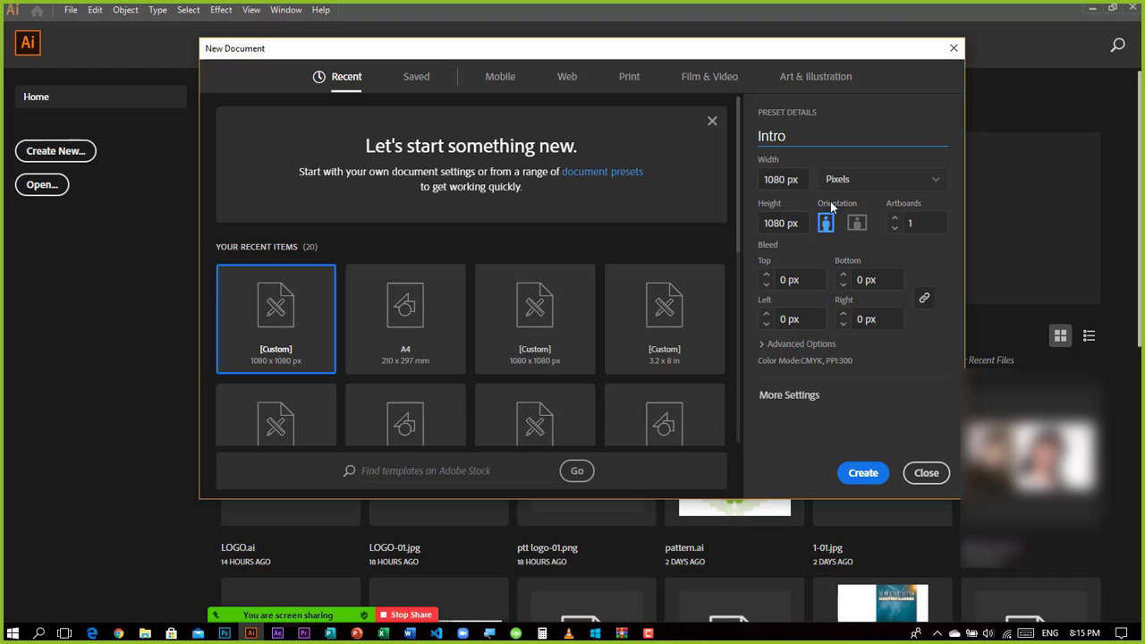
Step: Set the number of artboards for the new document to 2
{"action": "left_click", "coordinate": [894, 218]}
{"action": "left_click", "coordinate": [895, 219]}
{"action": "left_click", "coordinate": [894, 218]}
{"action": "left_click", "coordinate": [895, 219]}
{"action": "left_click", "coordinate": [894, 219]}
{"action": "left_click", "coordinate": [895, 218]}
{"action": "left_click", "coordinate": [894, 227]}
{"action": "left_click", "coordinate": [894, 228]}
{"action": "left_click", "coordinate": [894, 227]}
{"action": "left_click", "coordinate": [894, 229]}
{"action": "left_click", "coordinate": [894, 229]}
Step: Set the document's color mode to RGB Color in the advanced options and create the document
{"action": "left_click", "coordinate": [798, 344]}
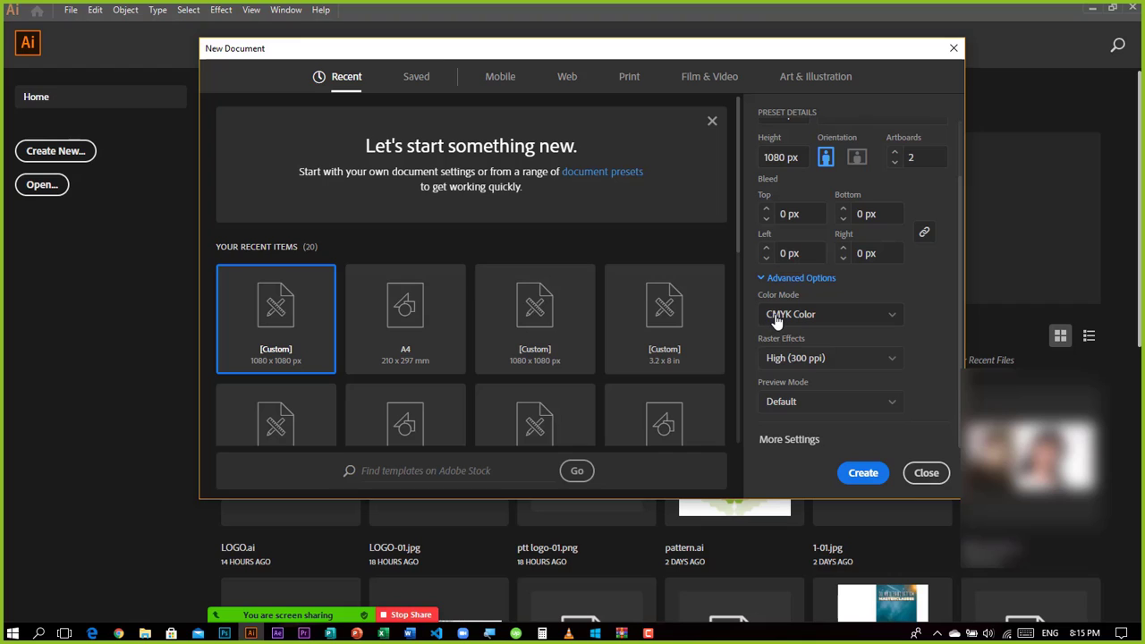
{"action": "left_click", "coordinate": [829, 323]}
{"action": "left_click", "coordinate": [780, 347]}
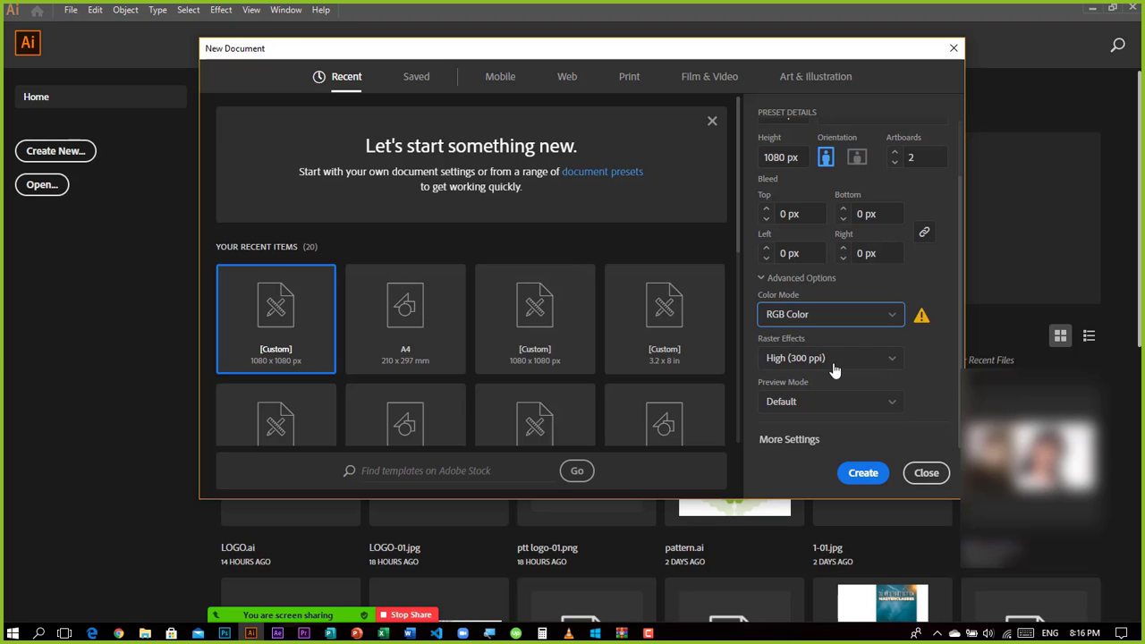
{"action": "left_click", "coordinate": [863, 475]}
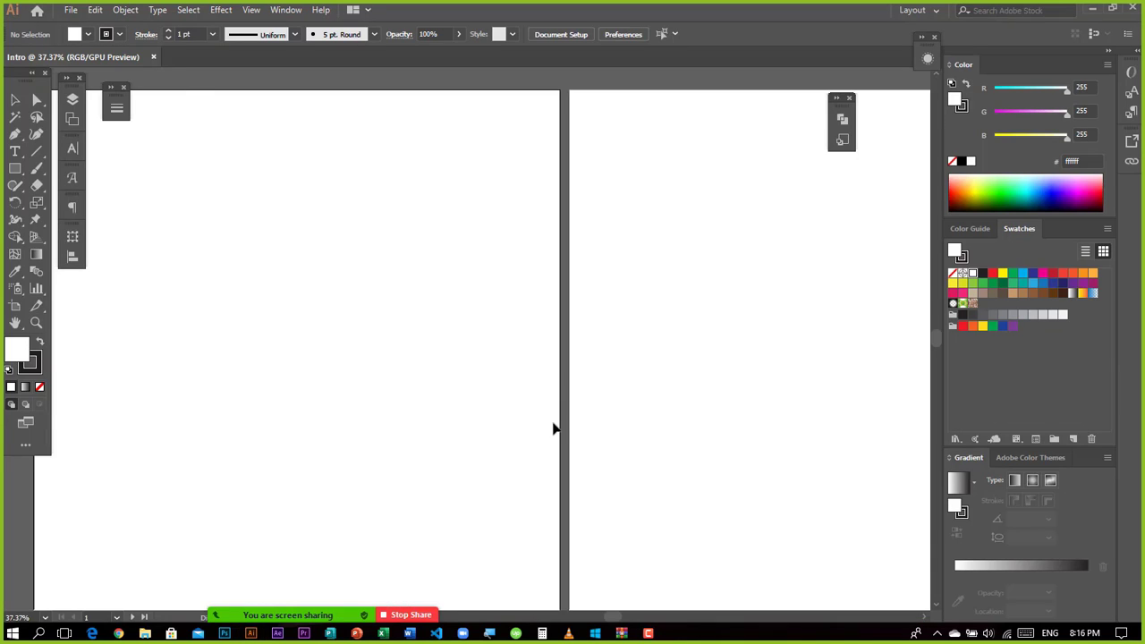
Step: Draw a rectangle about 468 by 266 px in the upper-left area of the first artboard
{"action": "key", "text": "ctrl+0"}
{"action": "key", "text": "ctrl+minus"}
{"action": "key", "text": "ctrl+minus"}
{"action": "key", "text": "ctrl+minus"}
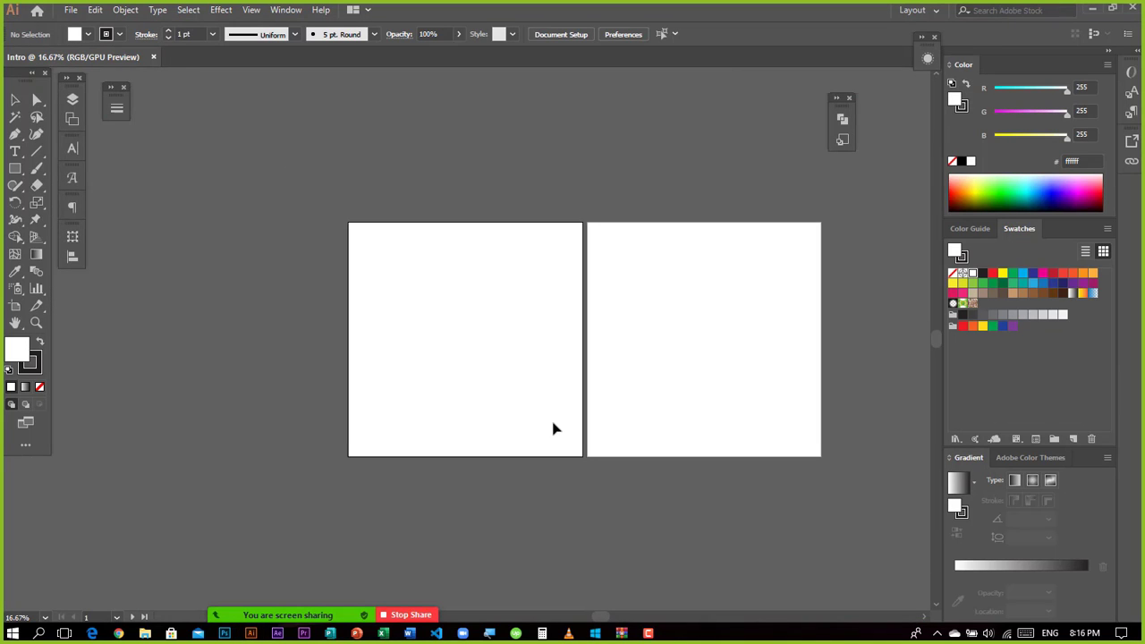
{"action": "key", "text": "h"}
{"action": "left_click_drag", "start_coordinate": [643, 416], "coordinate": [603, 443]}
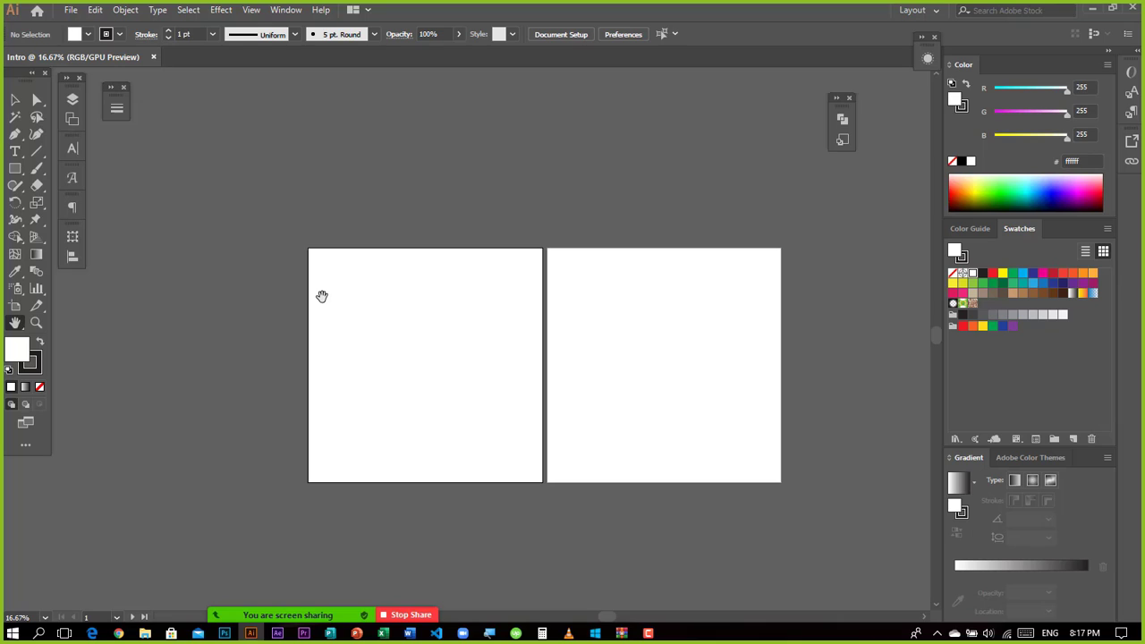
{"action": "key", "text": "ctrl+plus"}
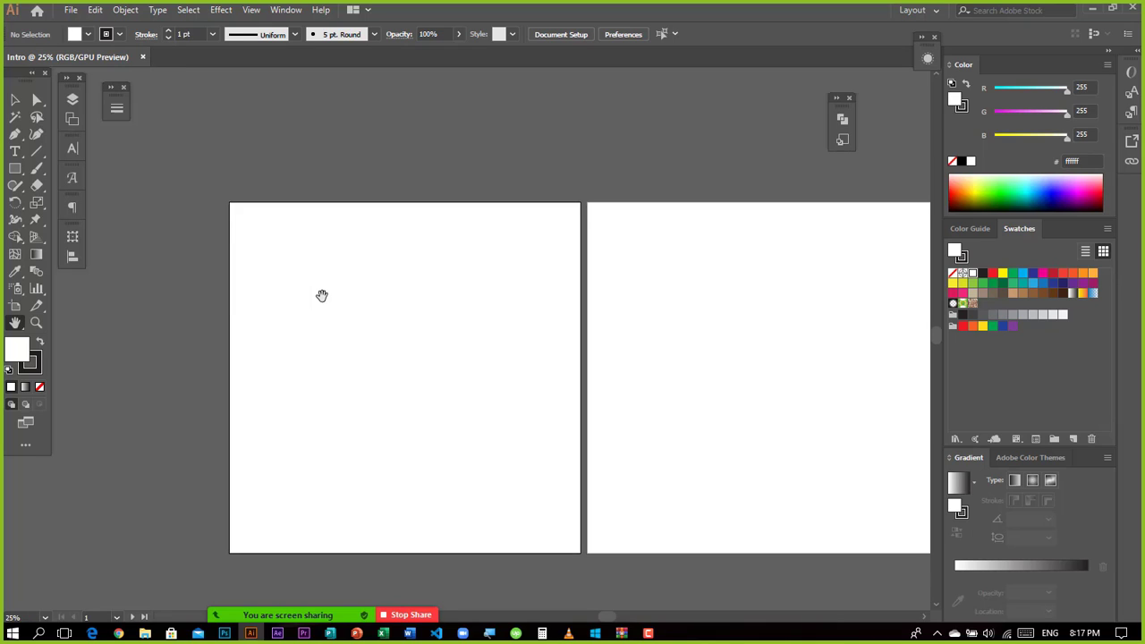
{"action": "left_click_drag", "start_coordinate": [467, 327], "coordinate": [367, 305]}
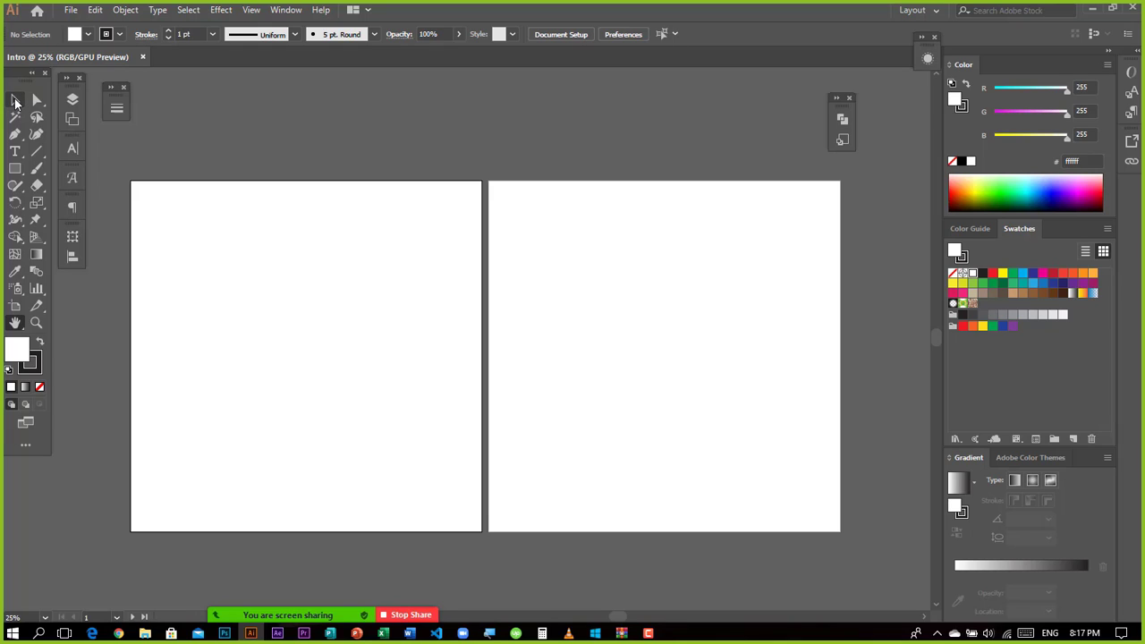
{"action": "left_click", "coordinate": [16, 169]}
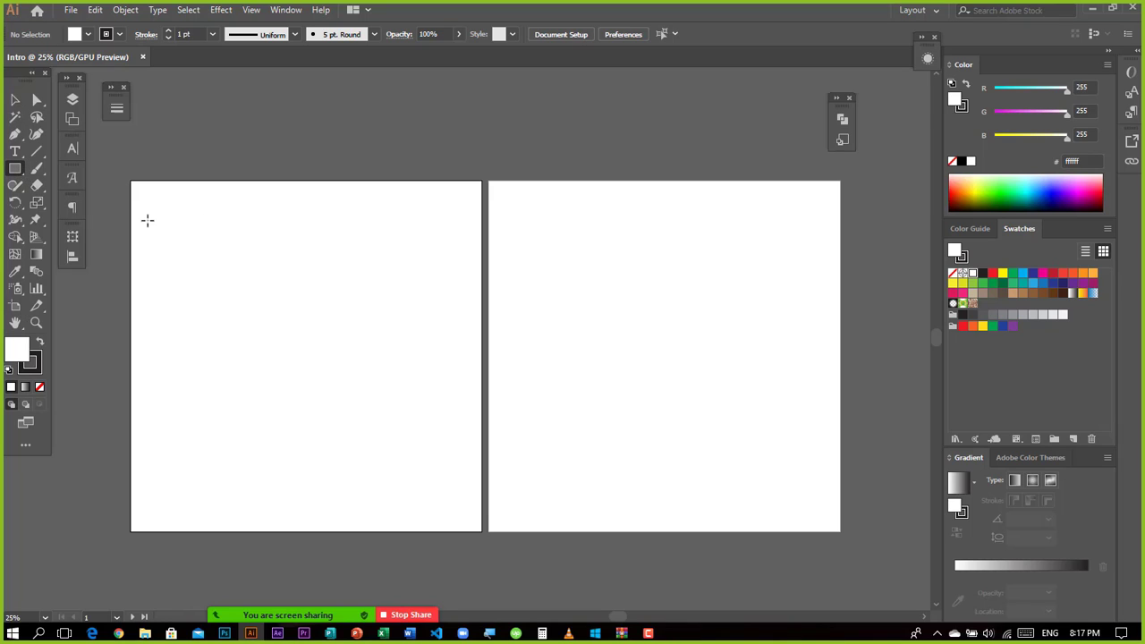
{"action": "left_click_drag", "start_coordinate": [148, 221], "coordinate": [301, 308]}
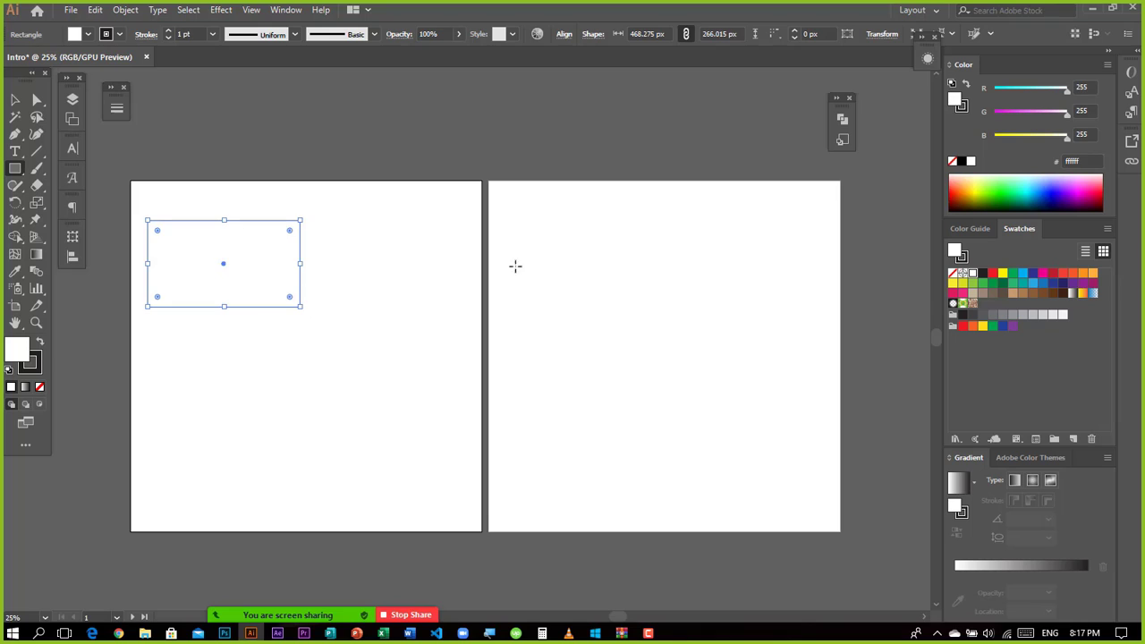
{"action": "key", "text": "v"}
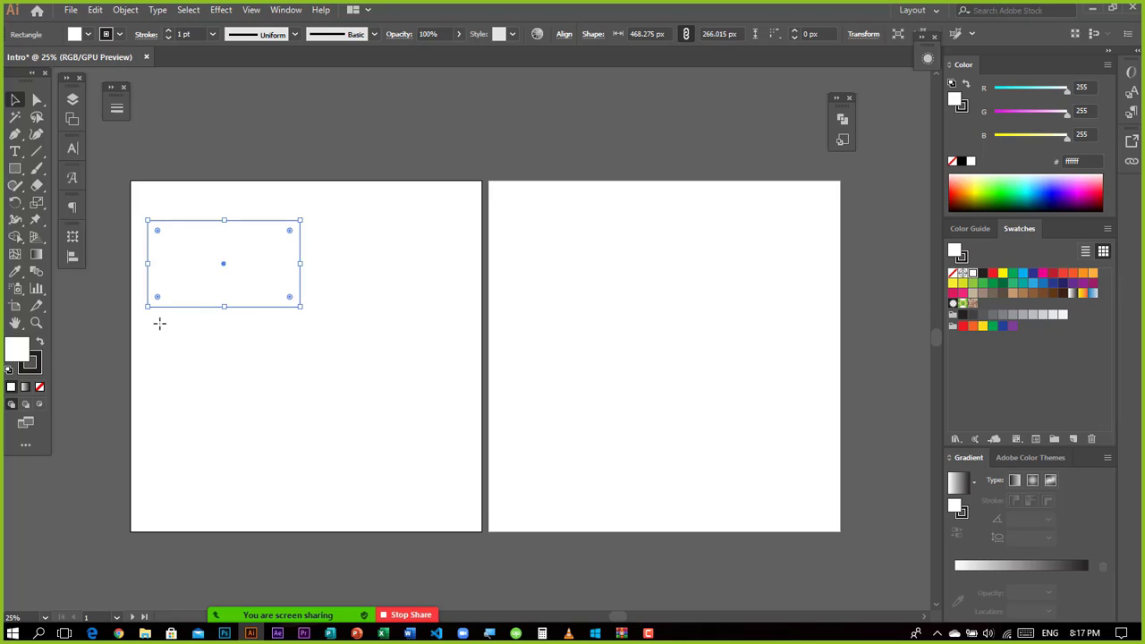
{"action": "left_click", "coordinate": [176, 435]}
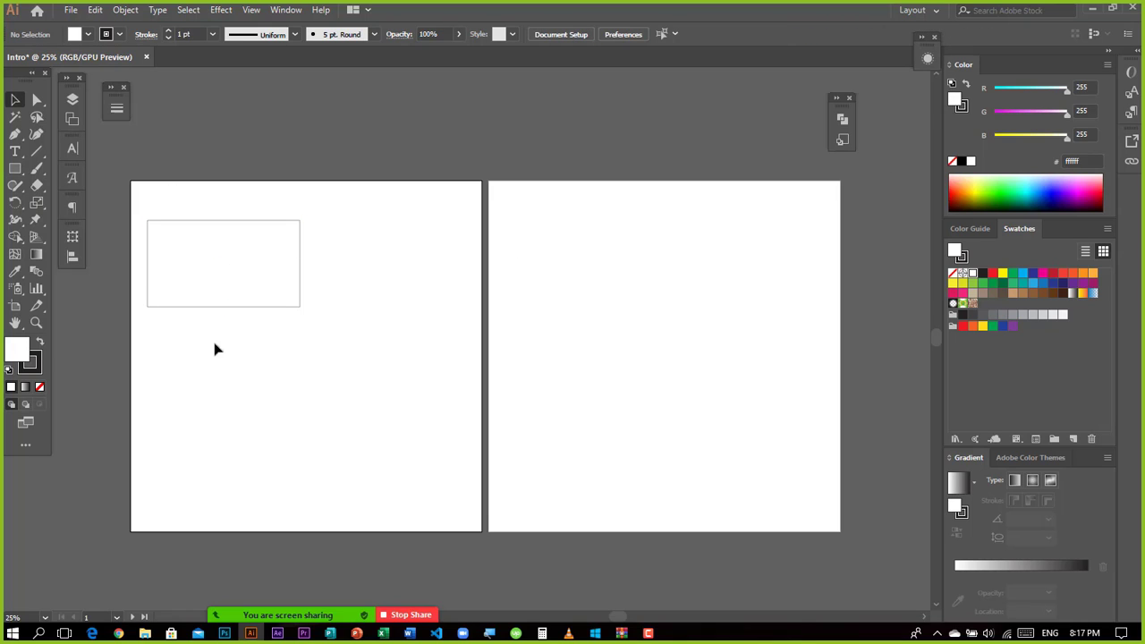
Step: Fill the rectangle with the light blue swatch (00aeef) and deselect it
{"action": "left_click", "coordinate": [295, 264]}
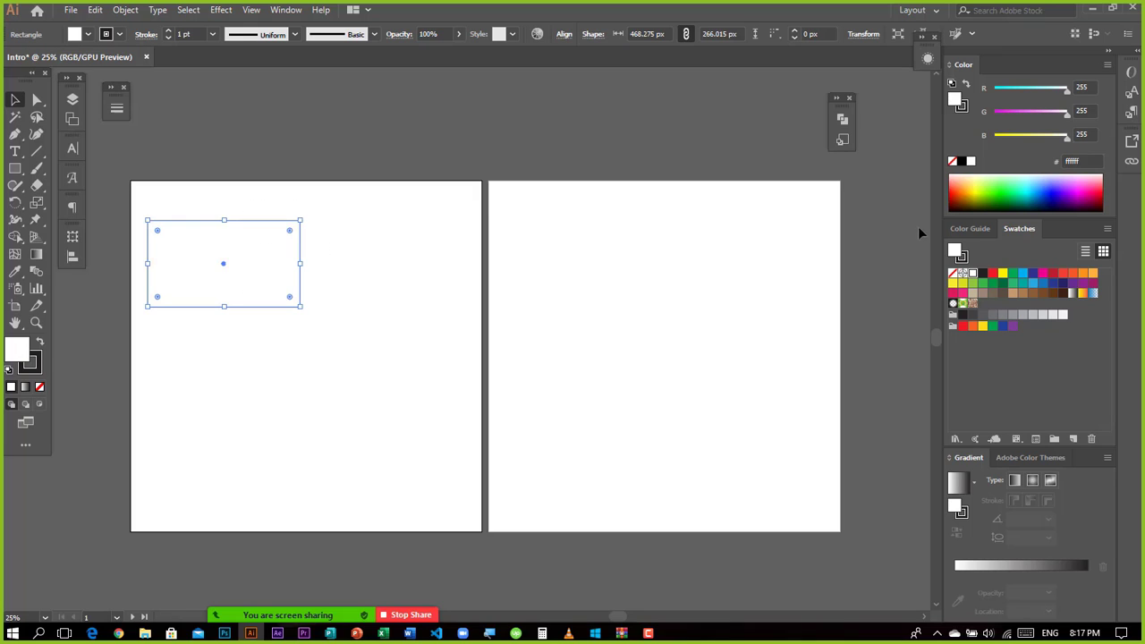
{"action": "left_click", "coordinate": [1022, 281]}
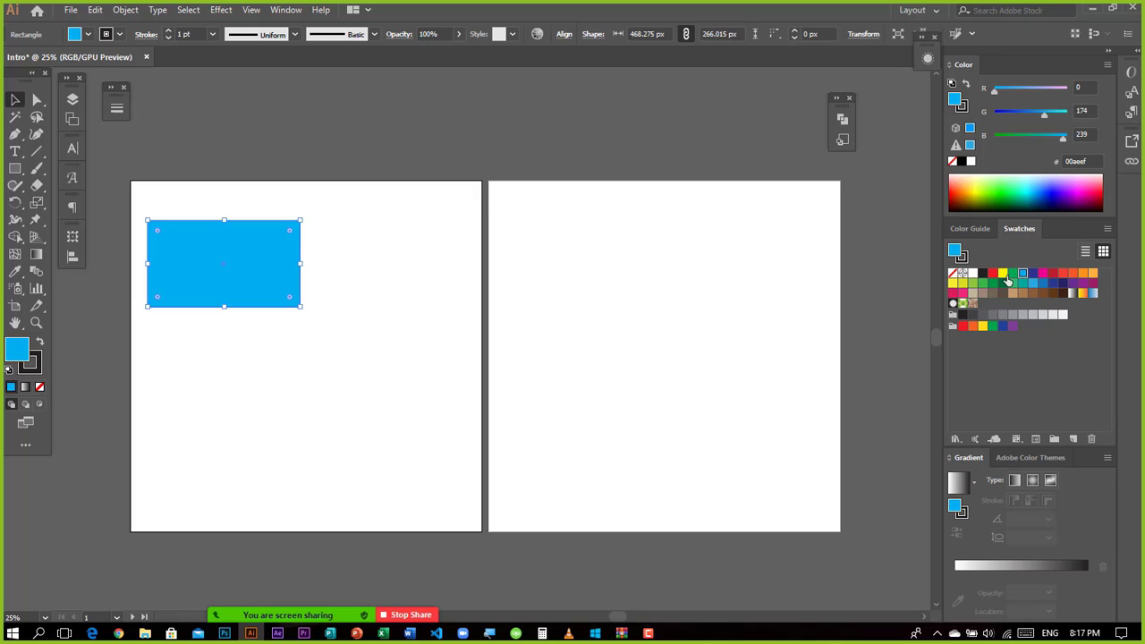
{"action": "left_click", "coordinate": [509, 330]}
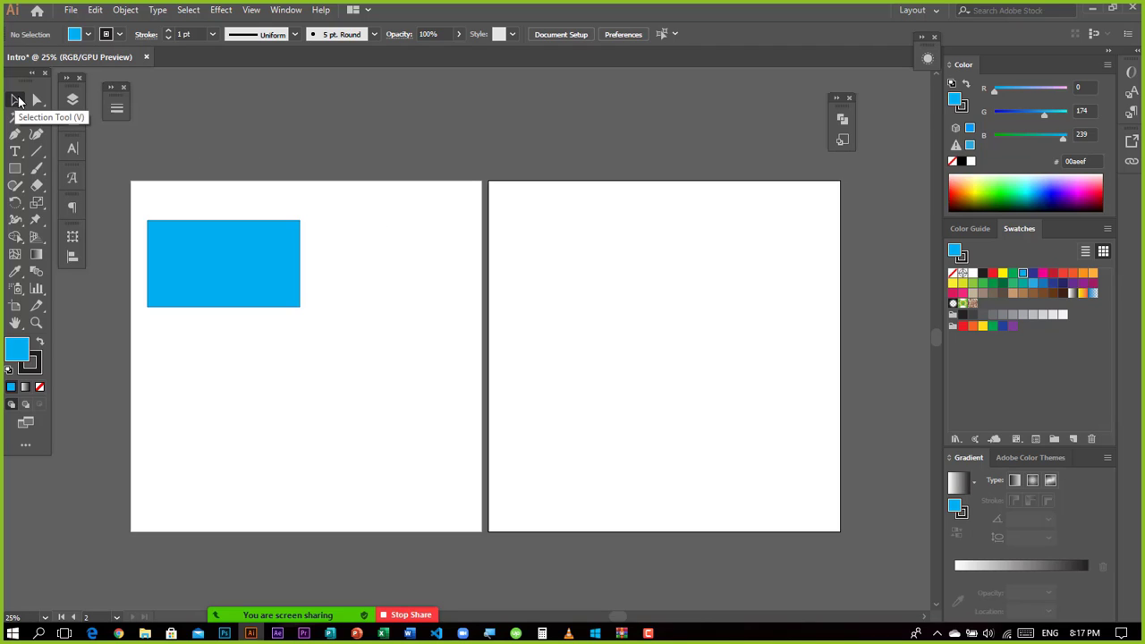
Step: Try moving the blue rectangle toward the middle of the first artboard and enlarging it from a corner, and undo these changes
{"action": "left_click_drag", "start_coordinate": [224, 270], "coordinate": [268, 346]}
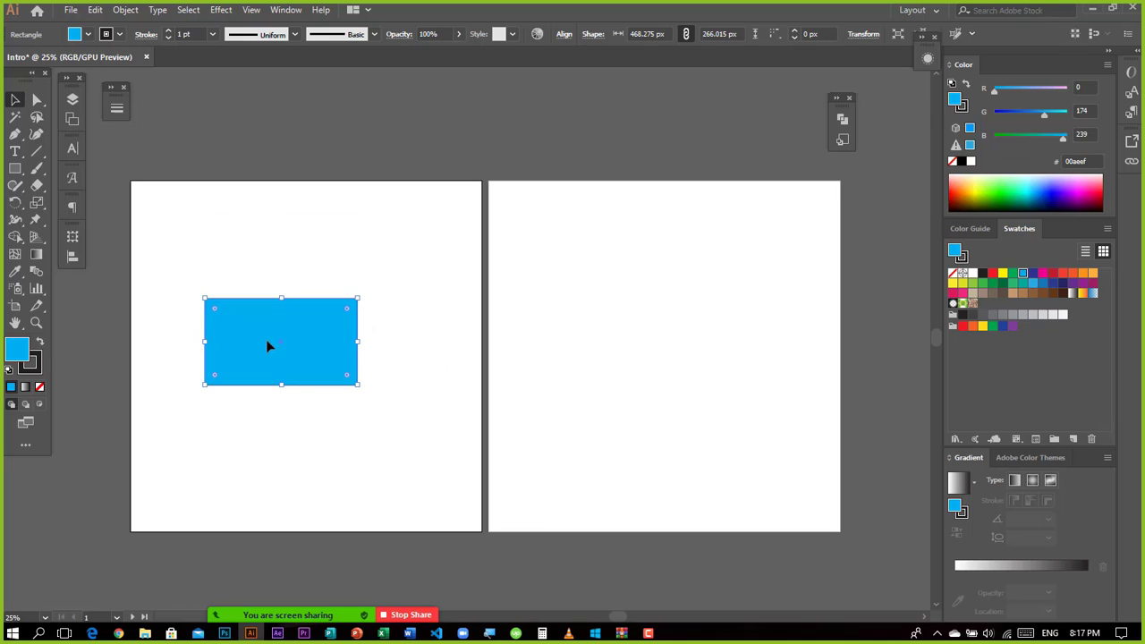
{"action": "left_click", "coordinate": [268, 260]}
{"action": "left_click", "coordinate": [314, 383]}
{"action": "left_click_drag", "start_coordinate": [357, 298], "coordinate": [416, 221]}
{"action": "left_click", "coordinate": [391, 483]}
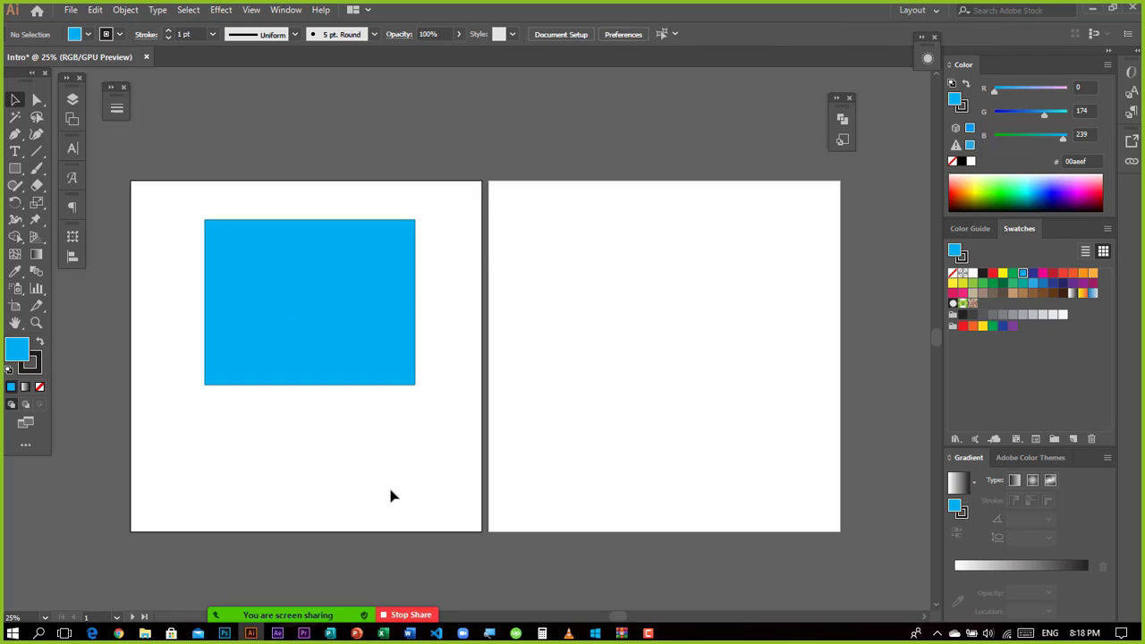
{"action": "key", "text": "ctrl+z"}
{"action": "key", "text": "ctrl+z"}
Step: Move the blue rectangle to the first artboard's upper-left corner and enlarge it to about 1077 by 612 px, spanning the artboard's width
{"action": "left_click_drag", "start_coordinate": [290, 271], "coordinate": [212, 229]}
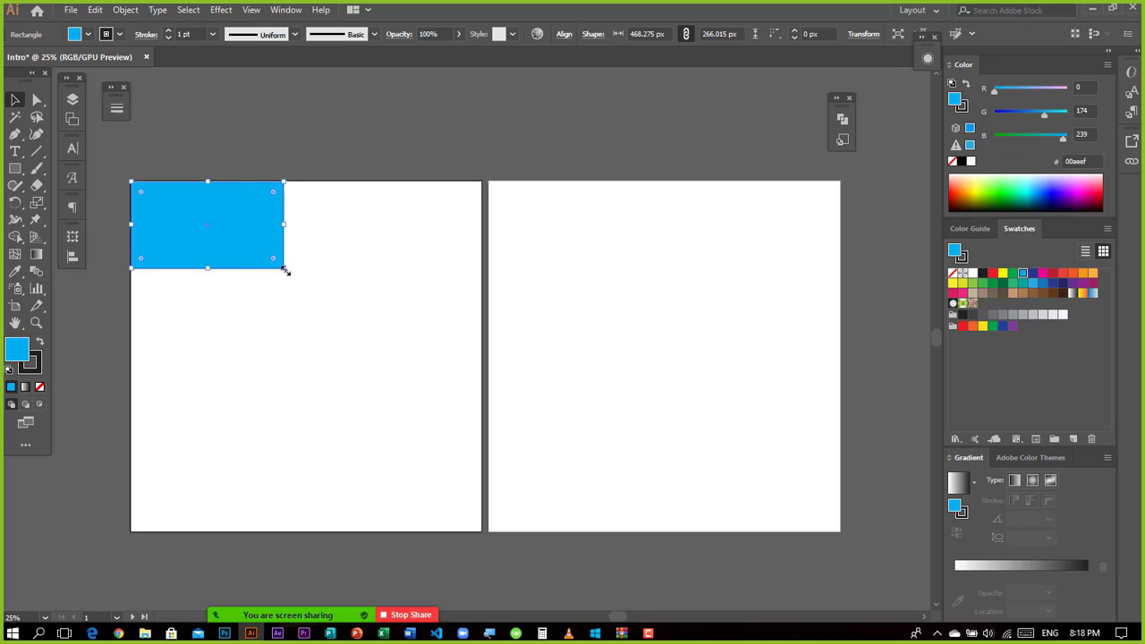
{"action": "left_click", "coordinate": [282, 270]}
{"action": "mouse_move", "coordinate": [282, 271]}
{"action": "left_mouse_down"}
{"action": "mouse_move", "coordinate": [288, 281]}
{"action": "mouse_move", "coordinate": [293, 273]}
{"action": "left_mouse_up"}
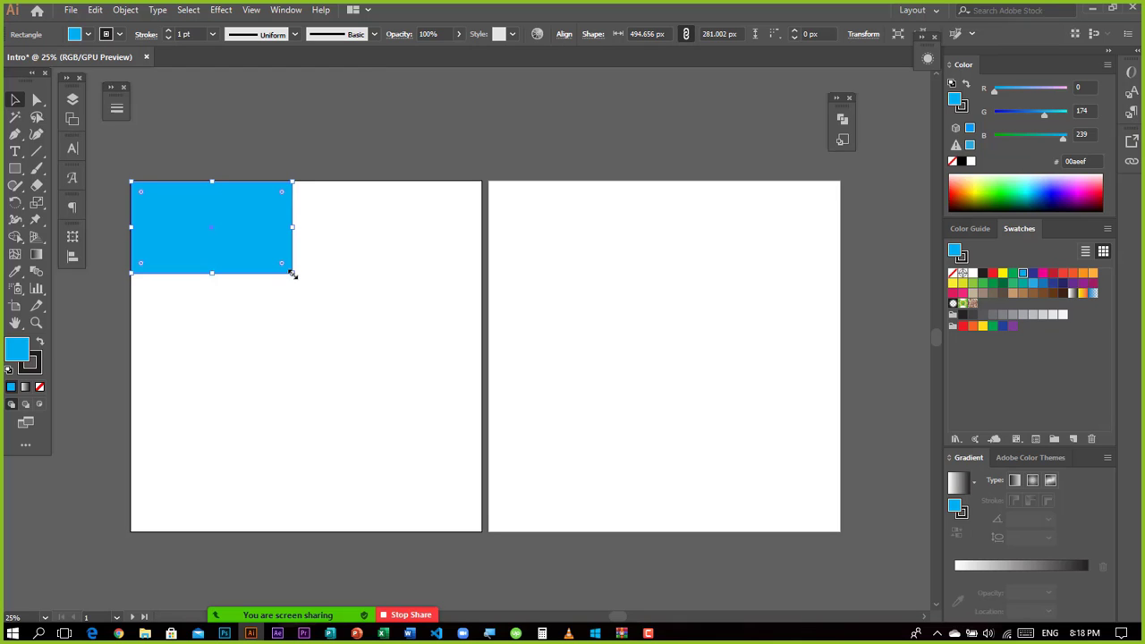
{"action": "left_click_drag", "start_coordinate": [292, 227], "coordinate": [387, 251]}
{"action": "left_click_drag", "start_coordinate": [384, 299], "coordinate": [480, 400]}
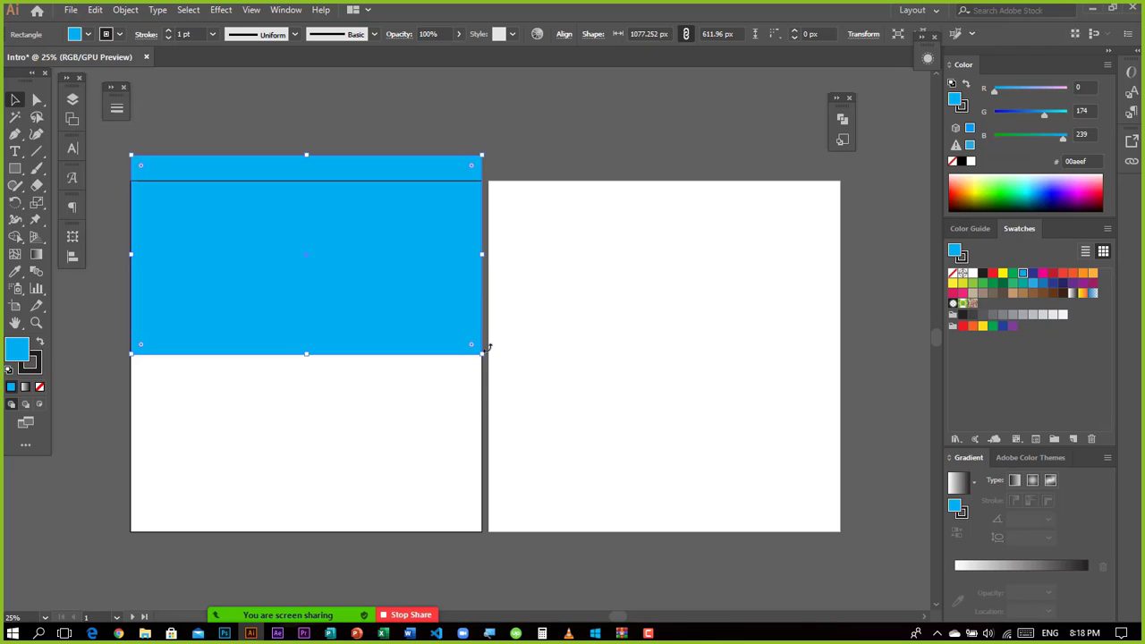
Step: Rescale the blue rectangle from its corners to about 1389 by 936 px and move it down and across the first artboard
{"action": "left_click_drag", "start_coordinate": [482, 355], "coordinate": [353, 304]}
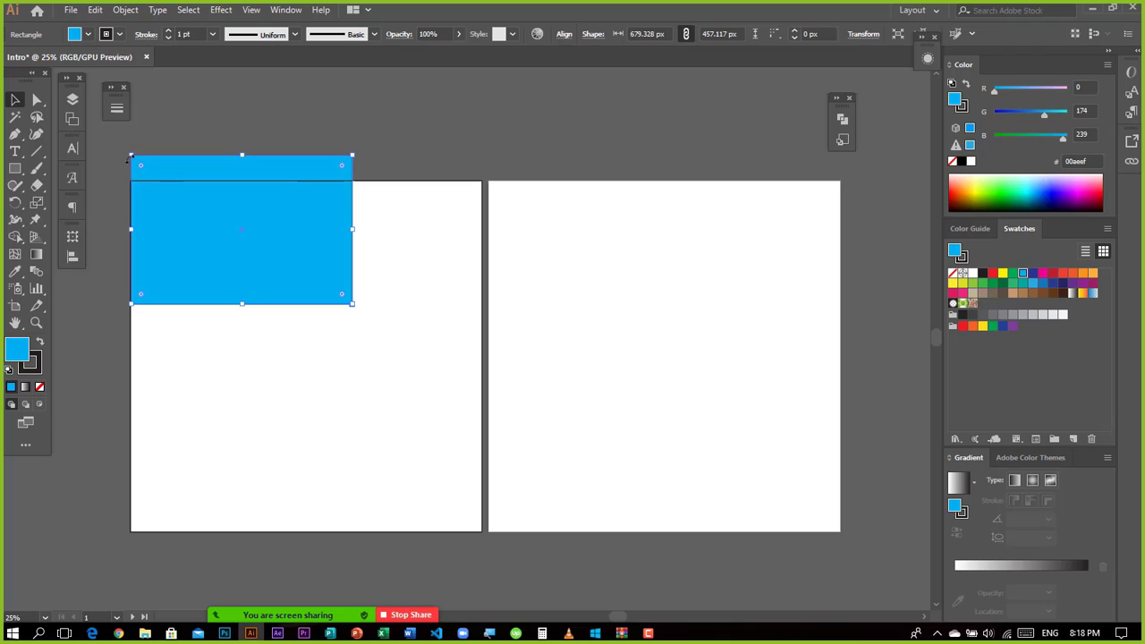
{"action": "left_click_drag", "start_coordinate": [130, 155], "coordinate": [117, 145]}
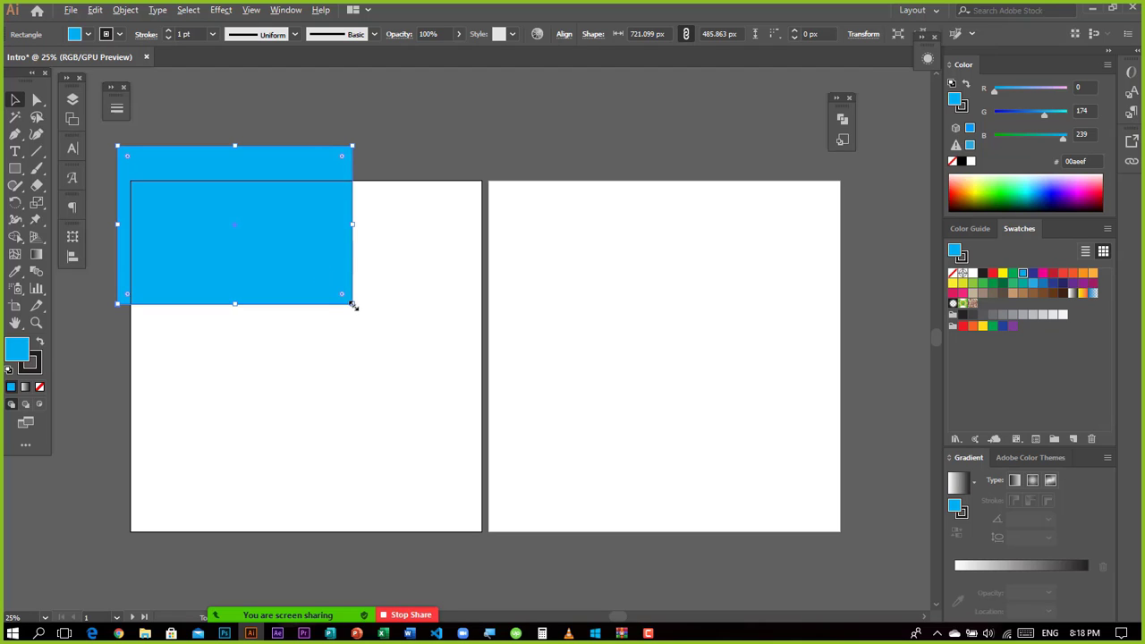
{"action": "left_click_drag", "start_coordinate": [353, 305], "coordinate": [462, 403]}
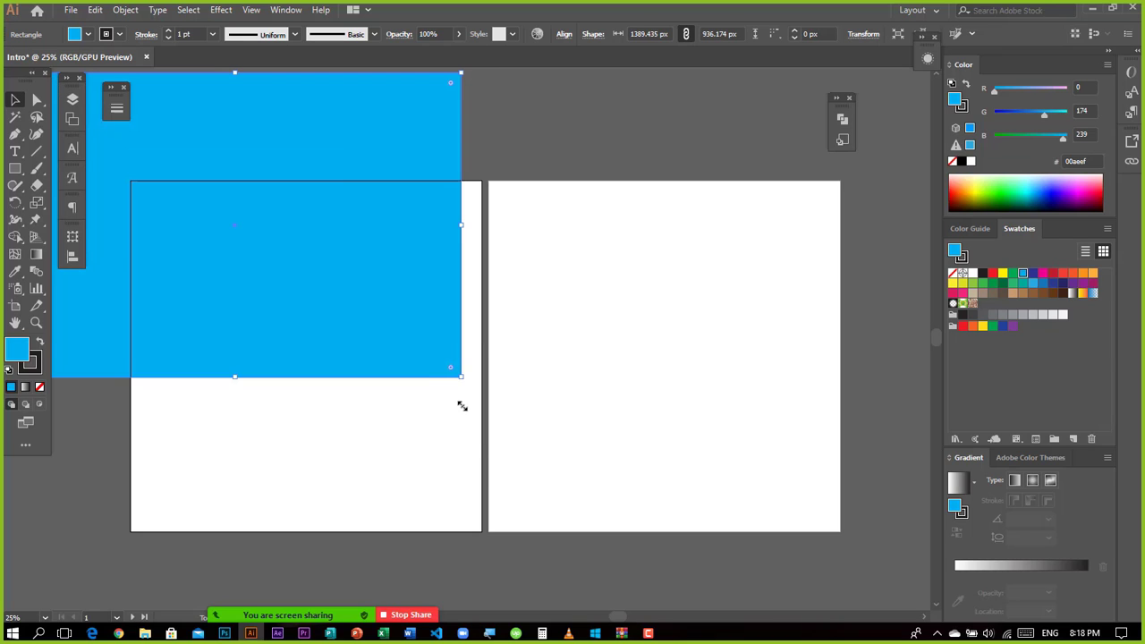
{"action": "left_click_drag", "start_coordinate": [375, 284], "coordinate": [483, 381]}
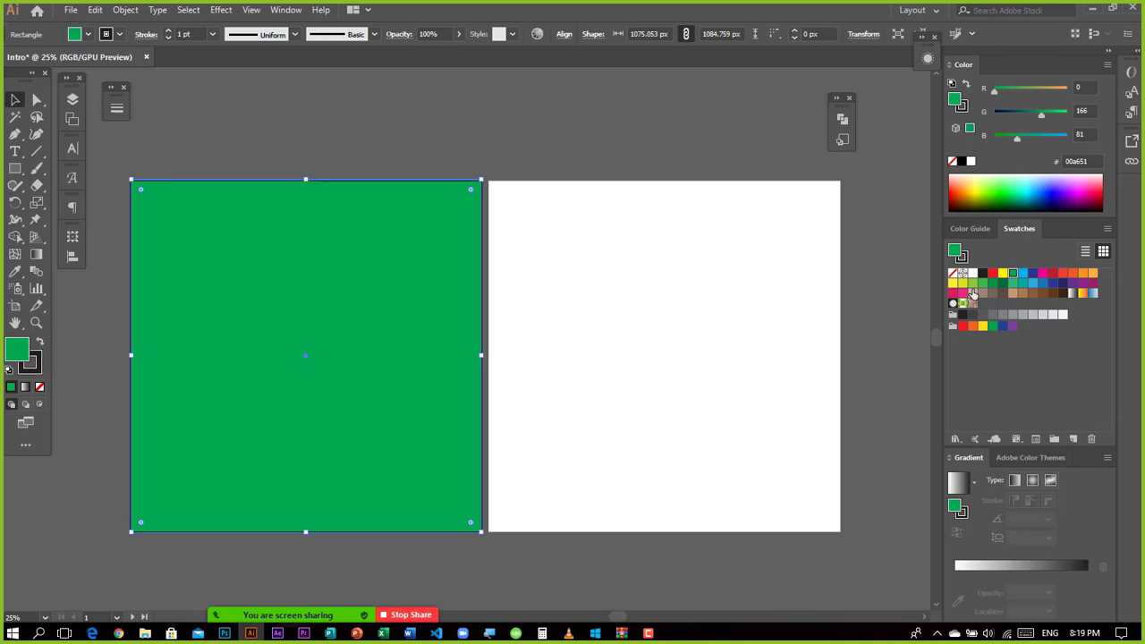
Step: Try a tan fill (c2b59b) on the artboard-sized rectangle, and undo the recent color and size changes
{"action": "left_click", "coordinate": [973, 293]}
{"action": "left_click", "coordinate": [730, 321]}
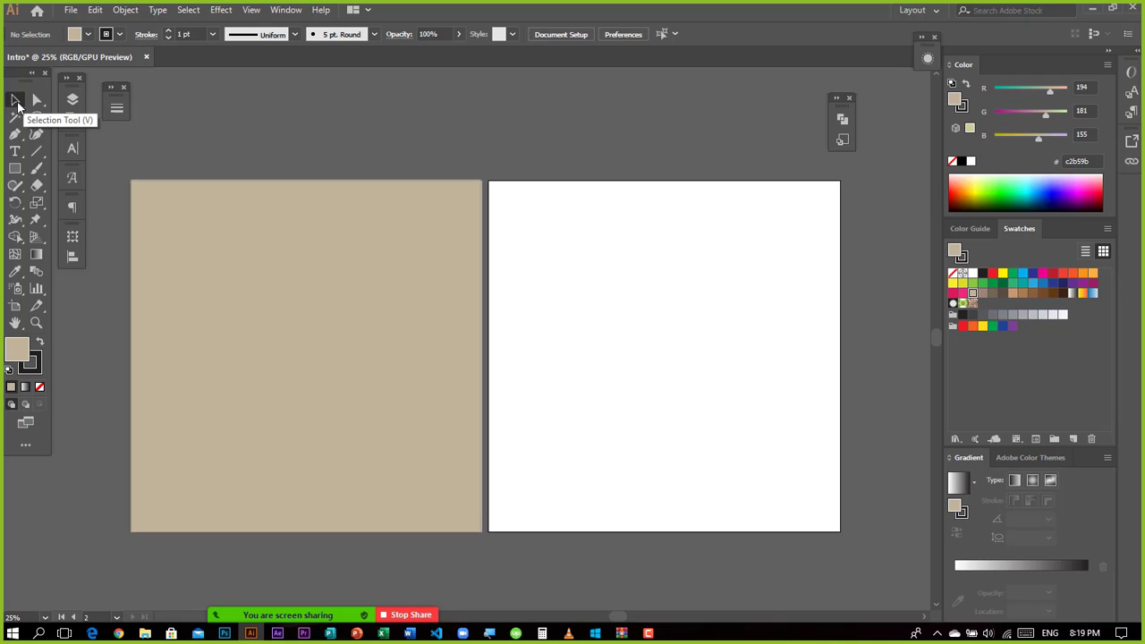
{"action": "key", "text": "ctrl+z"}
{"action": "key", "text": "ctrl+z"}
{"action": "key", "text": "ctrl+z"}
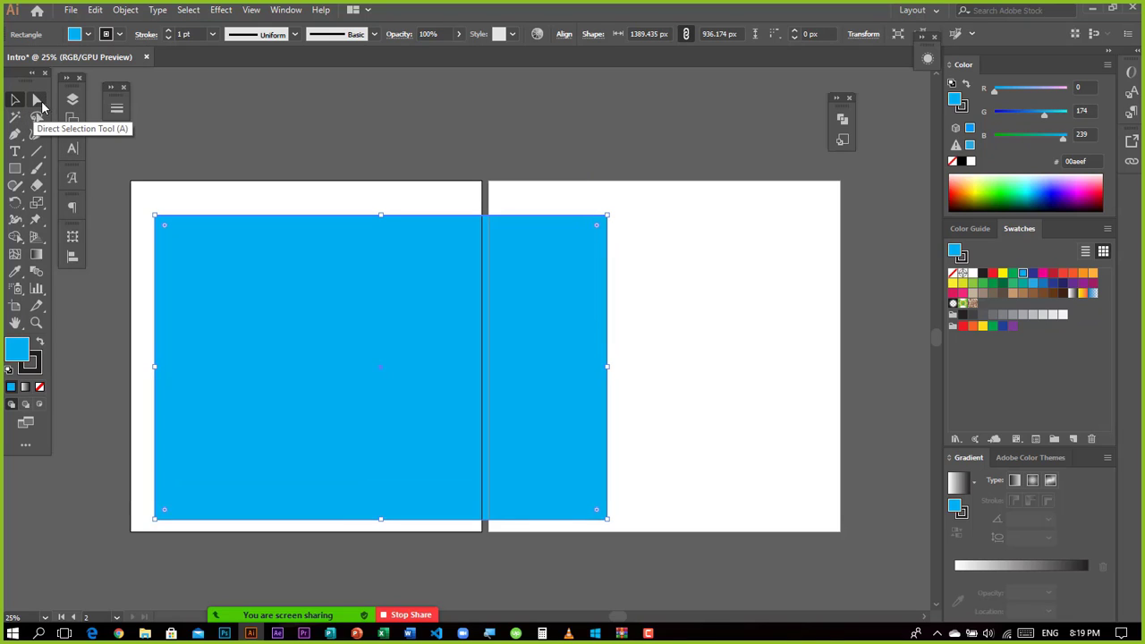
Step: Shift the large blue rectangle slightly up and to the left with the Direct Selection tool, and delete it
{"action": "left_click", "coordinate": [41, 106]}
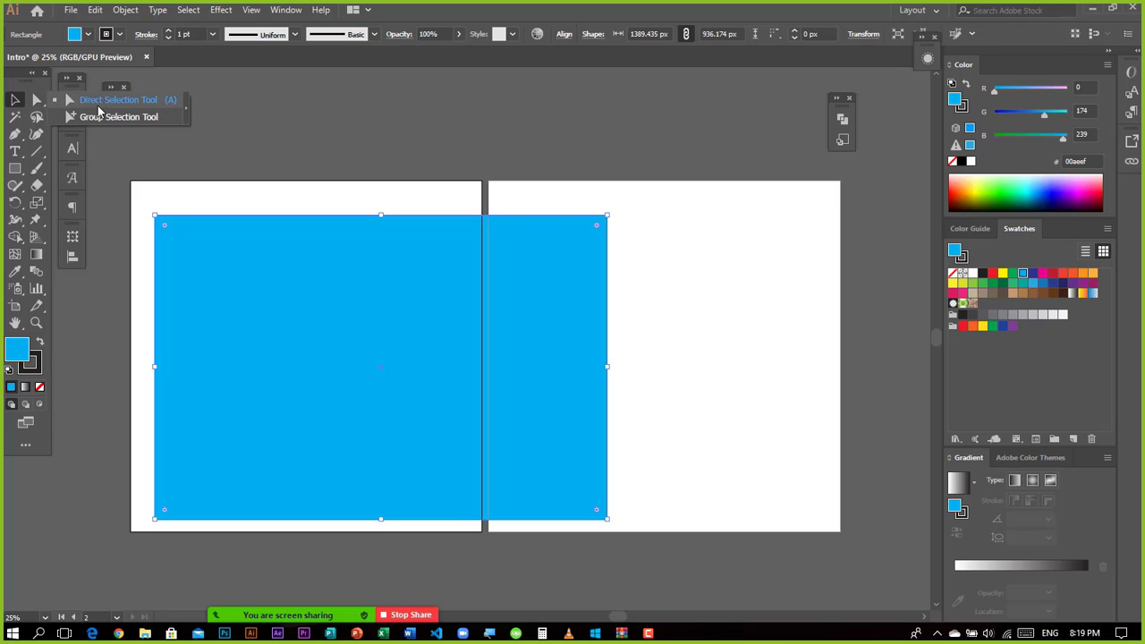
{"action": "left_click", "coordinate": [39, 104]}
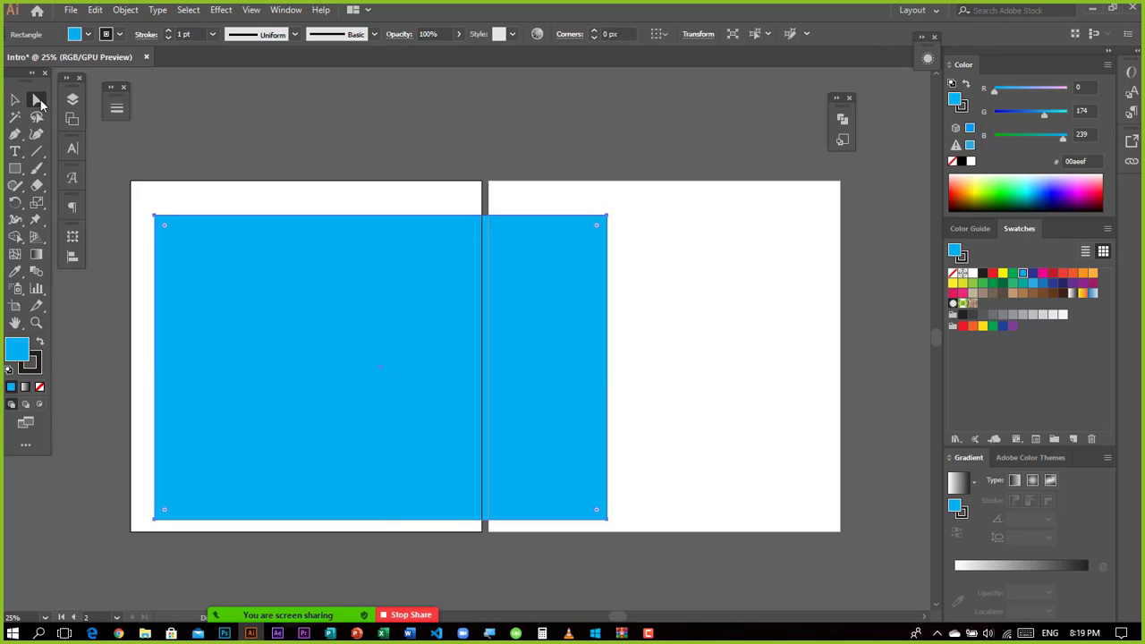
{"action": "mouse_move", "coordinate": [260, 373]}
{"action": "left_mouse_down"}
{"action": "mouse_move", "coordinate": [274, 346]}
{"action": "mouse_move", "coordinate": [270, 358]}
{"action": "left_mouse_up"}
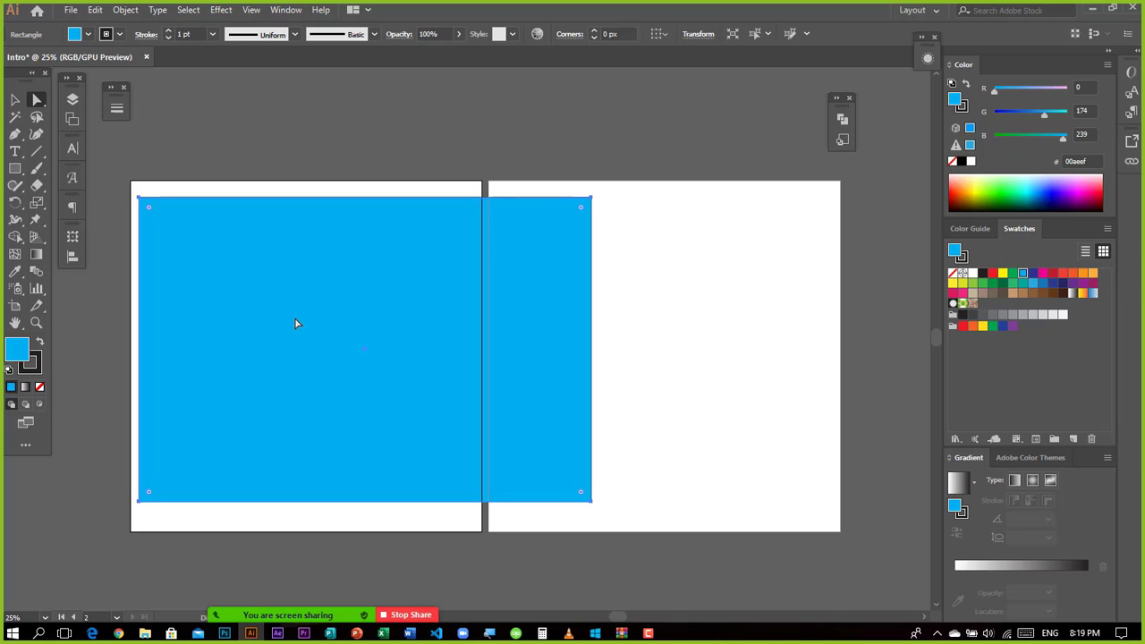
{"action": "key", "text": "Delete"}
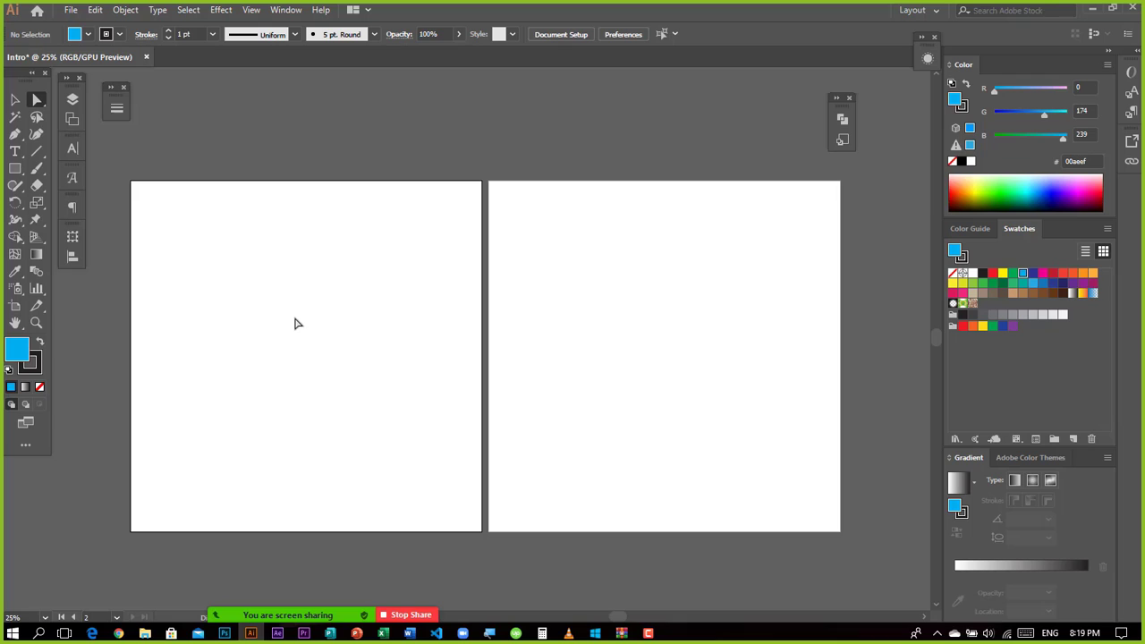
Step: Draw a blue circle about 622 px in diameter with the Ellipse tool and move it near the first artboard's center
{"action": "left_click", "coordinate": [14, 169]}
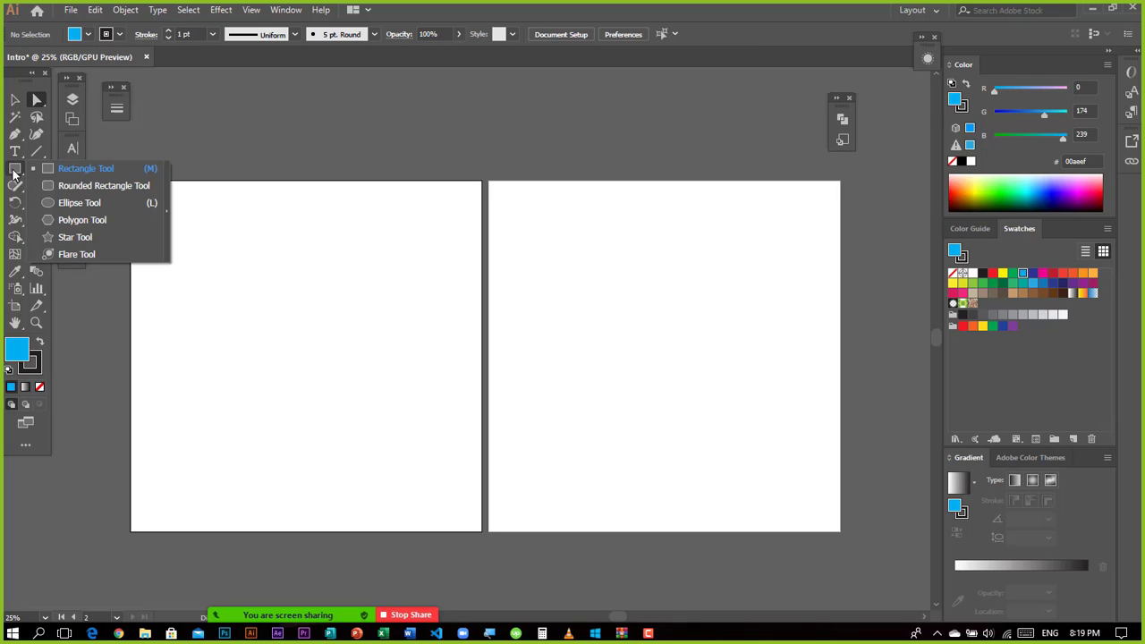
{"action": "left_click", "coordinate": [69, 207]}
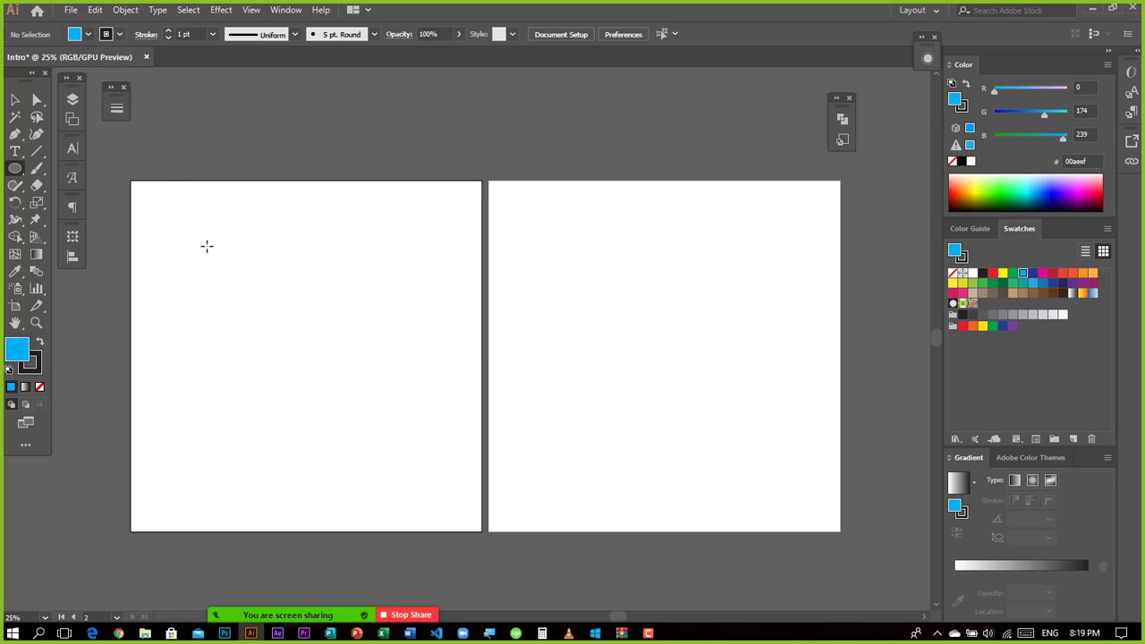
{"action": "left_click_drag", "start_coordinate": [235, 248], "coordinate": [421, 450]}
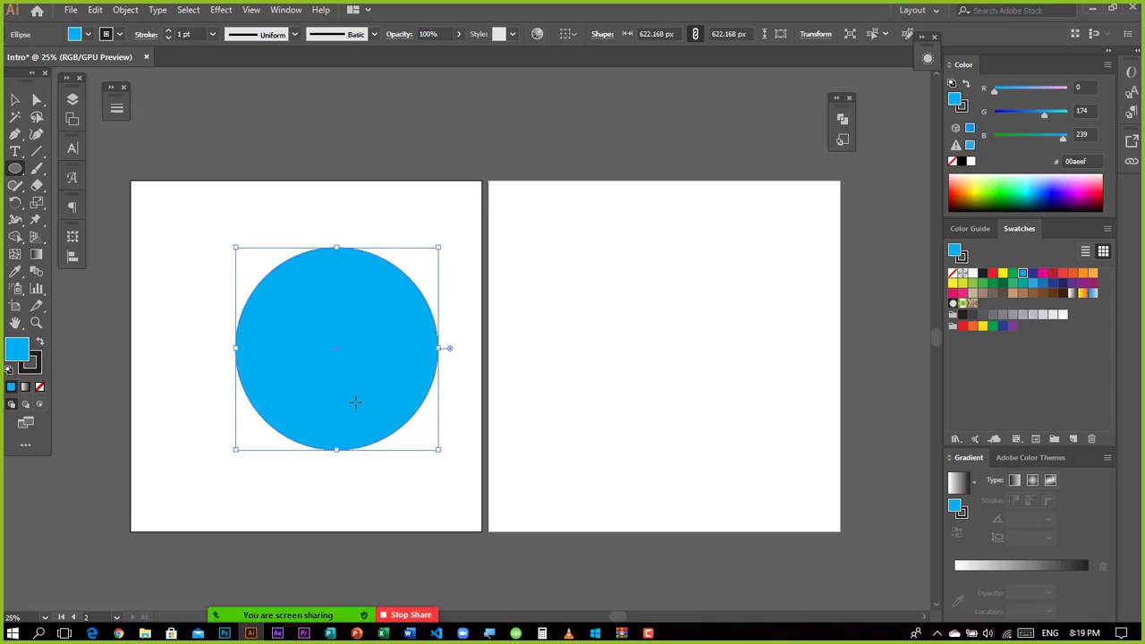
{"action": "key", "text": "v"}
{"action": "left_click_drag", "start_coordinate": [340, 340], "coordinate": [327, 324]}
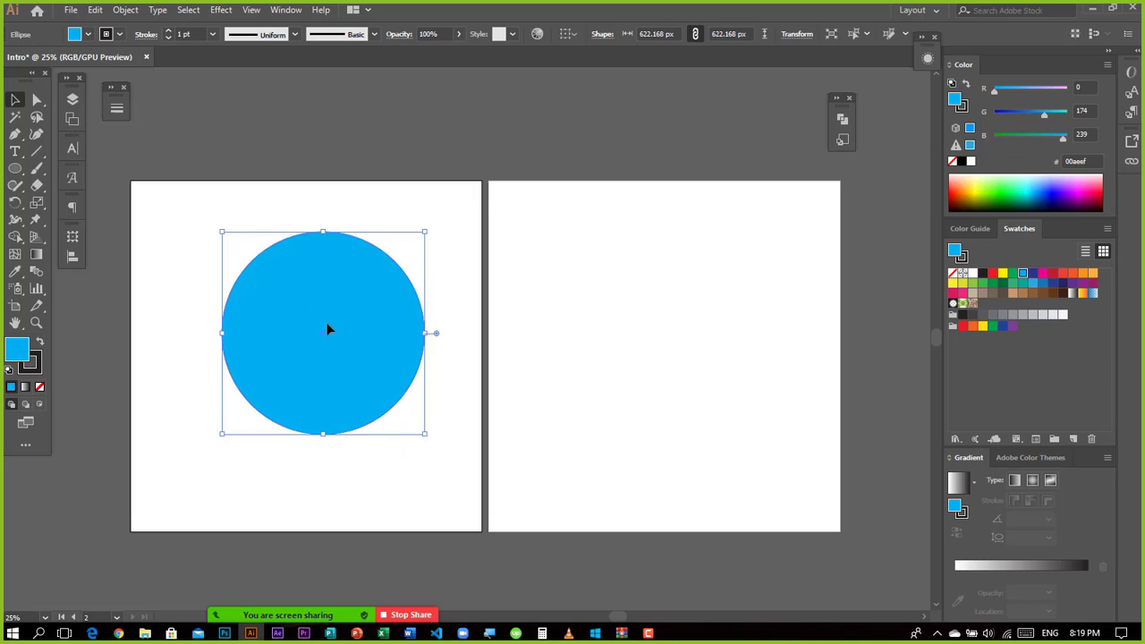
Step: Directly select the blue circle's top, right, bottom and left anchor points one after another to examine their handles
{"action": "left_click", "coordinate": [37, 101]}
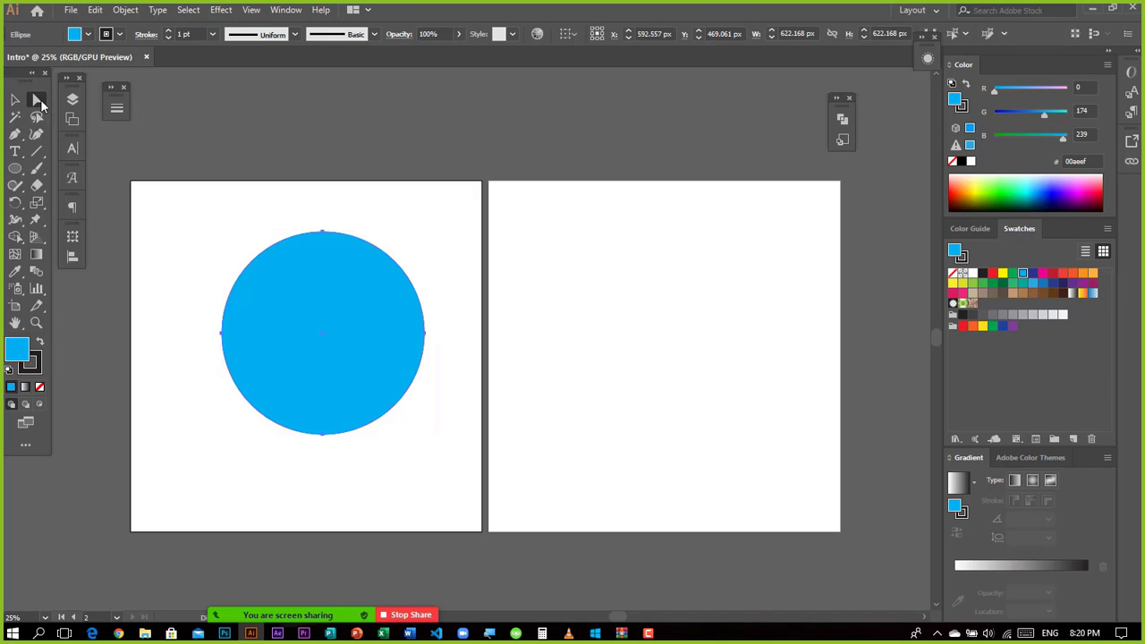
{"action": "left_click", "coordinate": [323, 234]}
{"action": "left_click", "coordinate": [424, 332]}
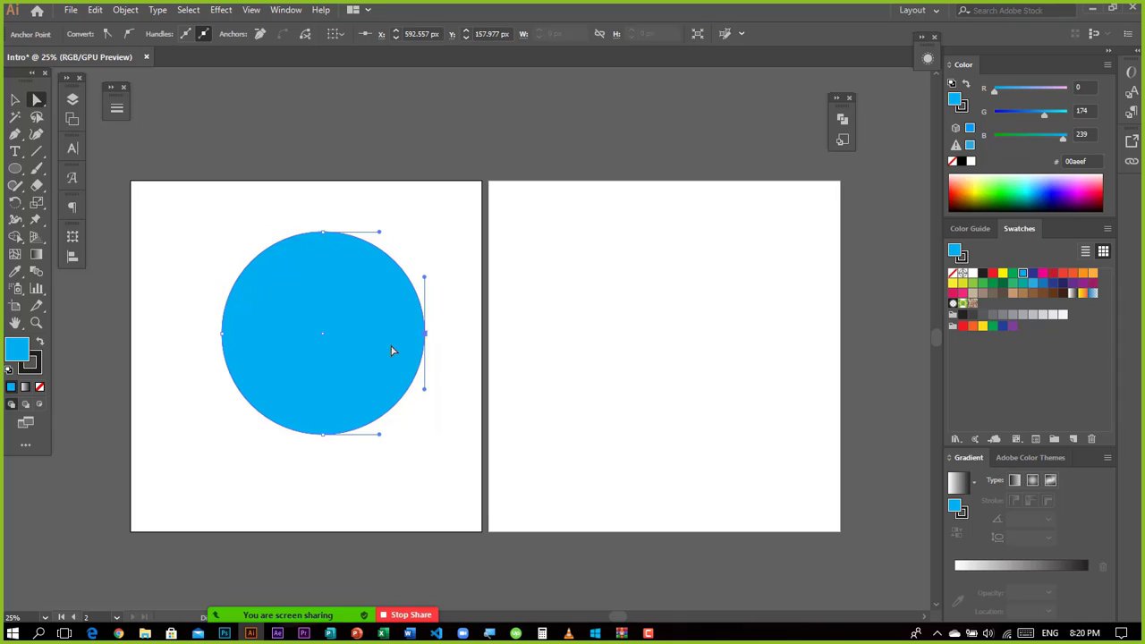
{"action": "left_click", "coordinate": [323, 435]}
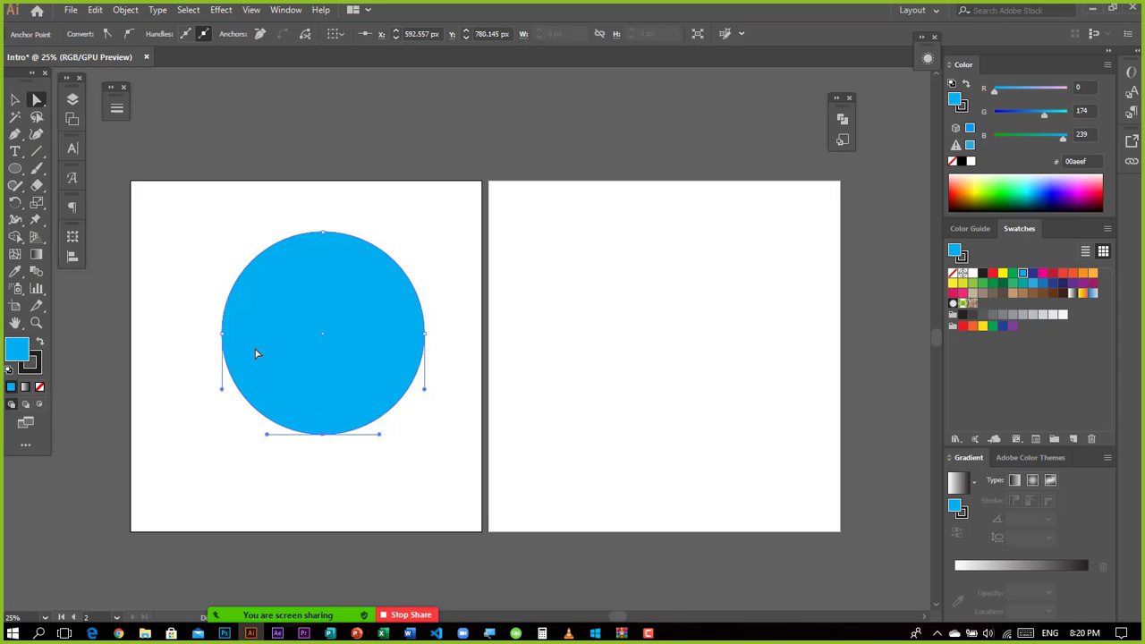
{"action": "left_click", "coordinate": [223, 336]}
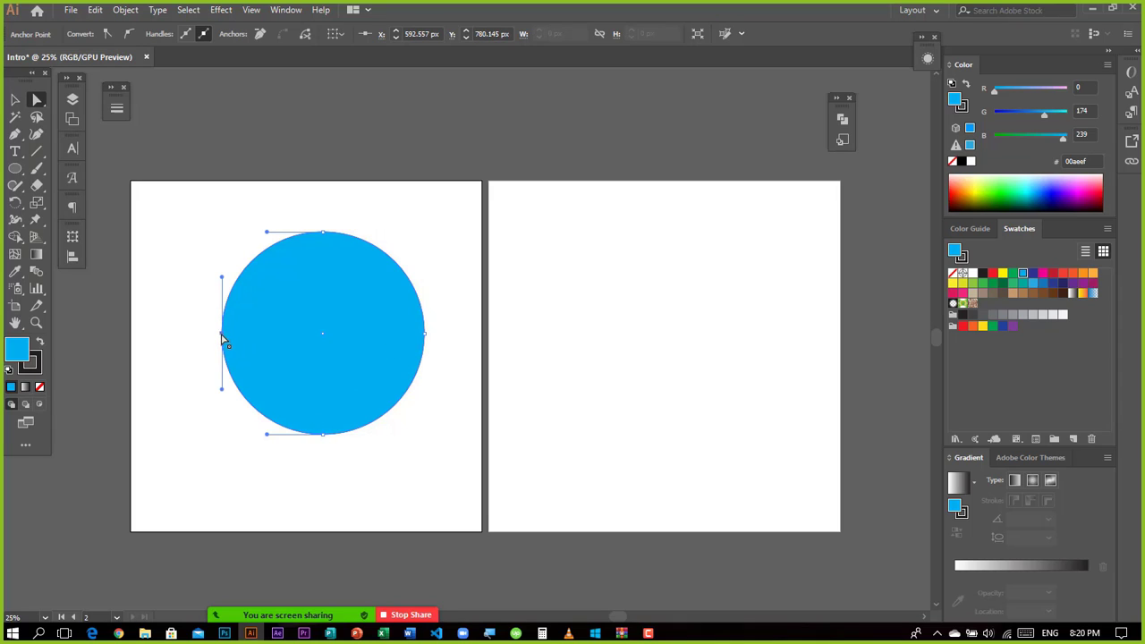
Step: Select the whole circle, fill it with yellow (fff200), and reselect it after checking it unselected
{"action": "left_click", "coordinate": [15, 100]}
{"action": "left_click", "coordinate": [304, 311]}
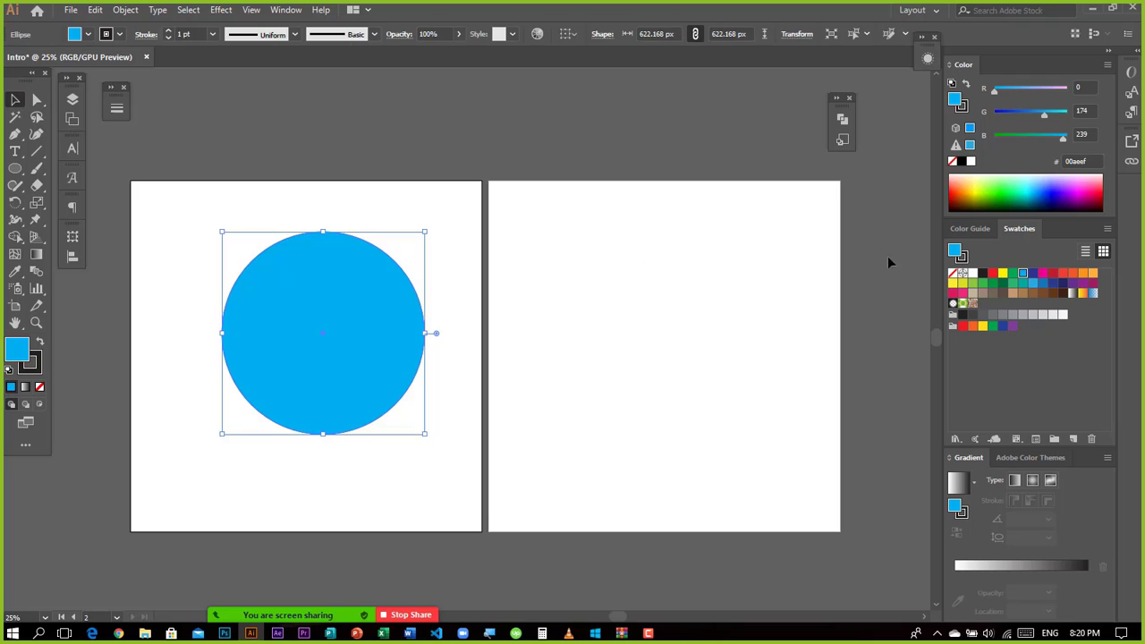
{"action": "left_click", "coordinate": [1003, 274]}
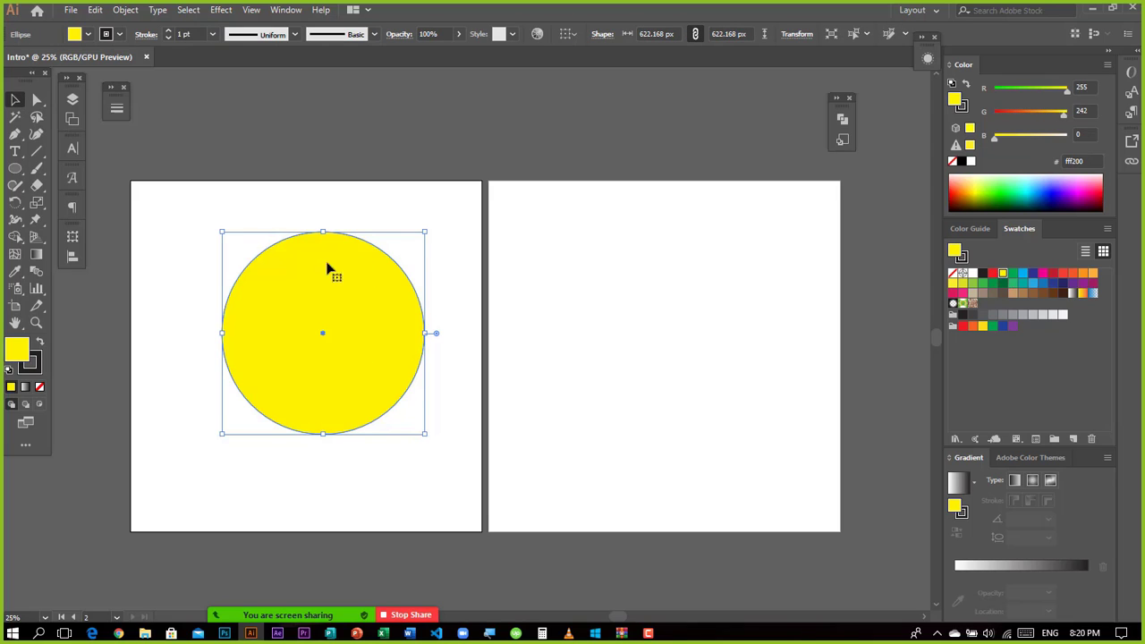
{"action": "left_click", "coordinate": [450, 267]}
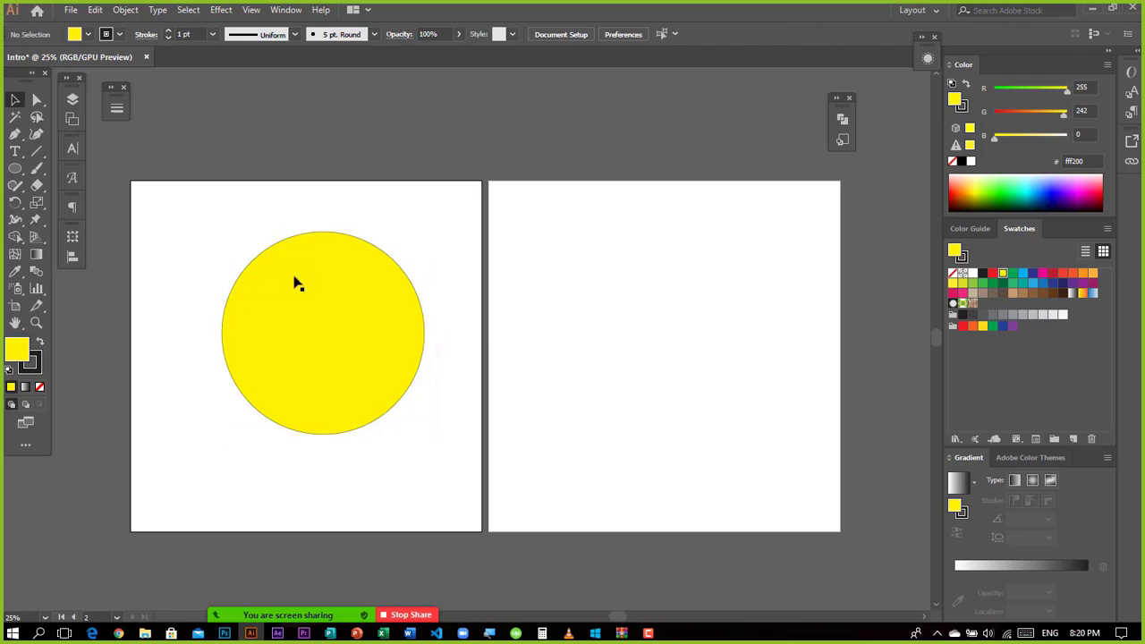
{"action": "left_click", "coordinate": [284, 338]}
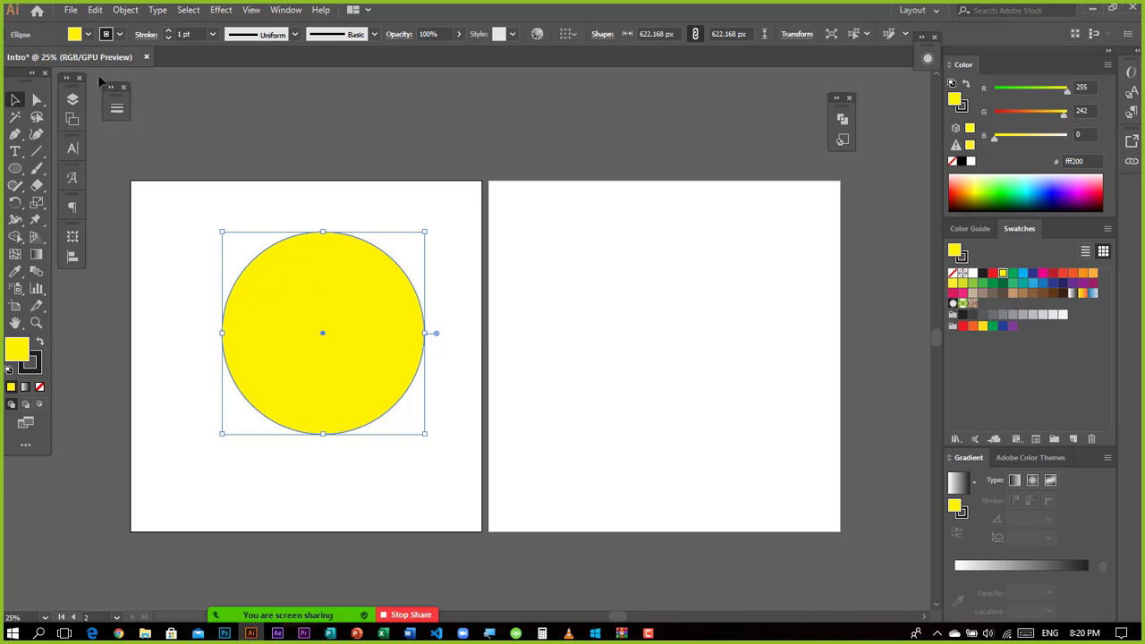
Step: Directly select the yellow circle's top anchor point and examine it up close at 200% zoom
{"action": "left_click", "coordinate": [37, 102]}
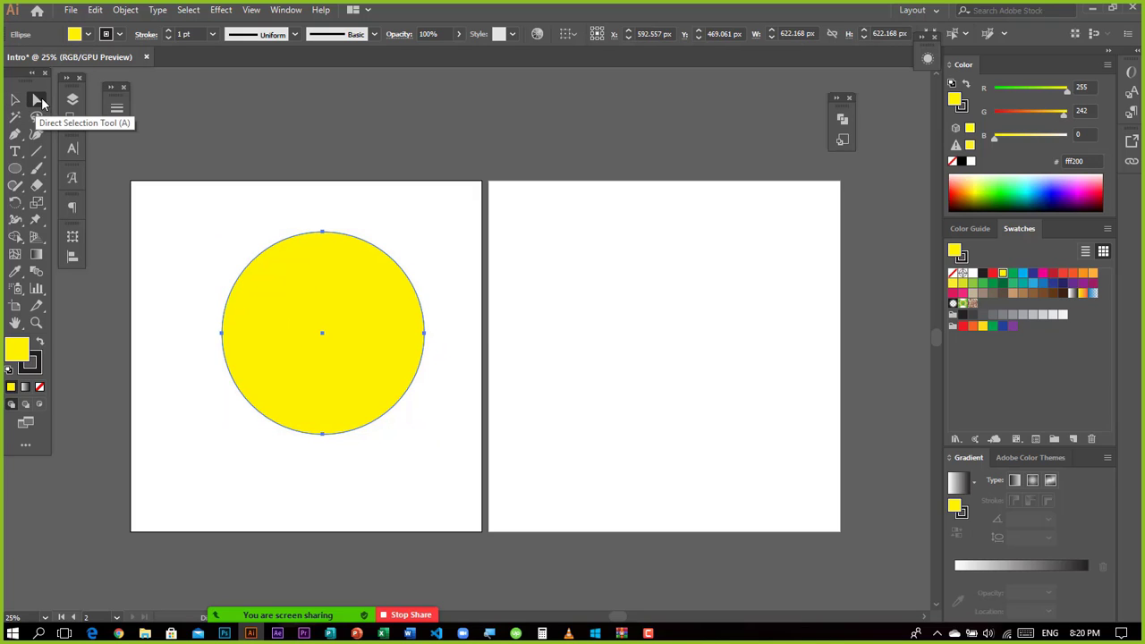
{"action": "left_click", "coordinate": [323, 233]}
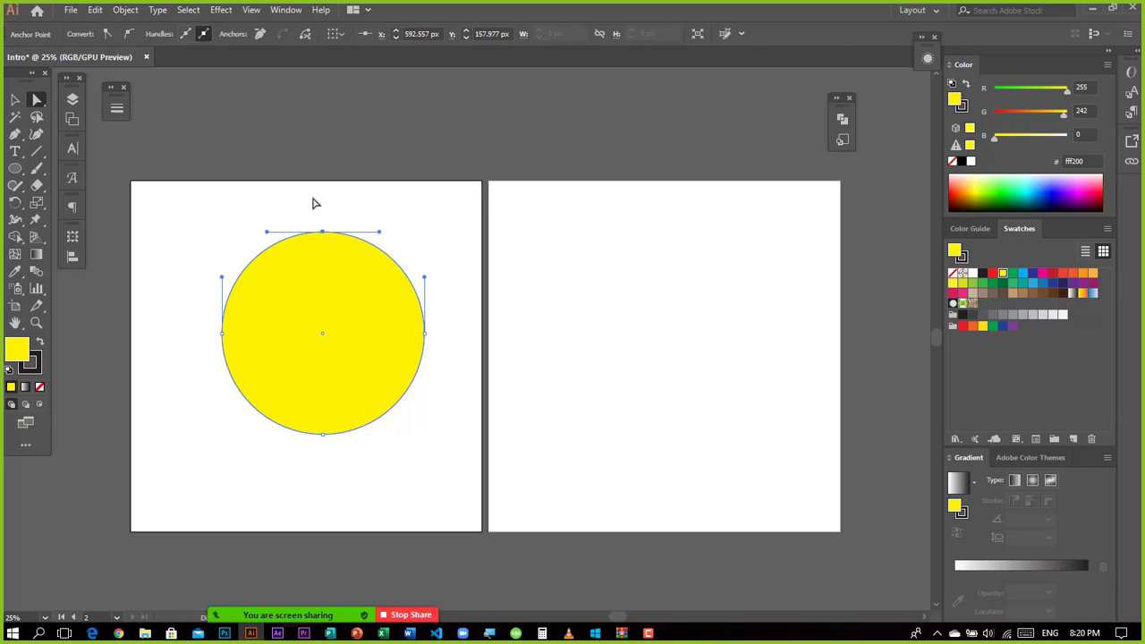
{"action": "key", "text": "ctrl+plus"}
{"action": "key", "text": "ctrl+plus"}
{"action": "key", "text": "ctrl+plus"}
{"action": "key", "text": "ctrl+plus"}
{"action": "key", "text": "ctrl+plus"}
{"action": "key", "text": "ctrl+plus"}
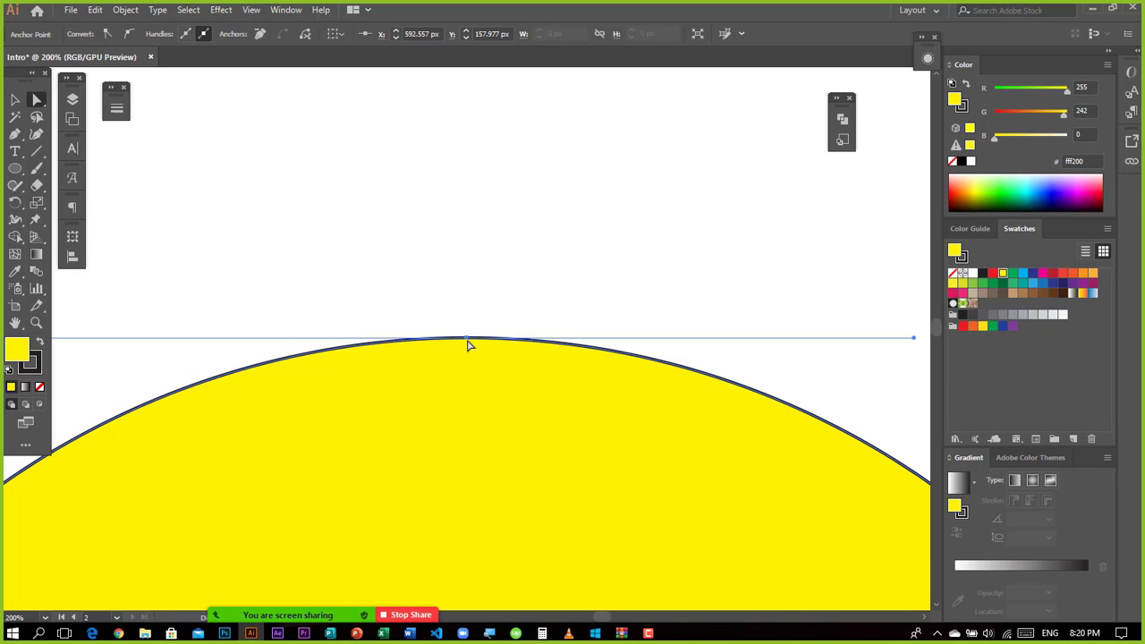
Step: Directly select the anchor point on the yellow circle's right side and examine it up close
{"action": "key", "text": "space"}
{"action": "left_click_drag", "start_coordinate": [585, 440], "coordinate": [415, 201]}
{"action": "left_click_drag", "start_coordinate": [663, 521], "coordinate": [474, 344]}
{"action": "left_click_drag", "start_coordinate": [560, 456], "coordinate": [342, 267]}
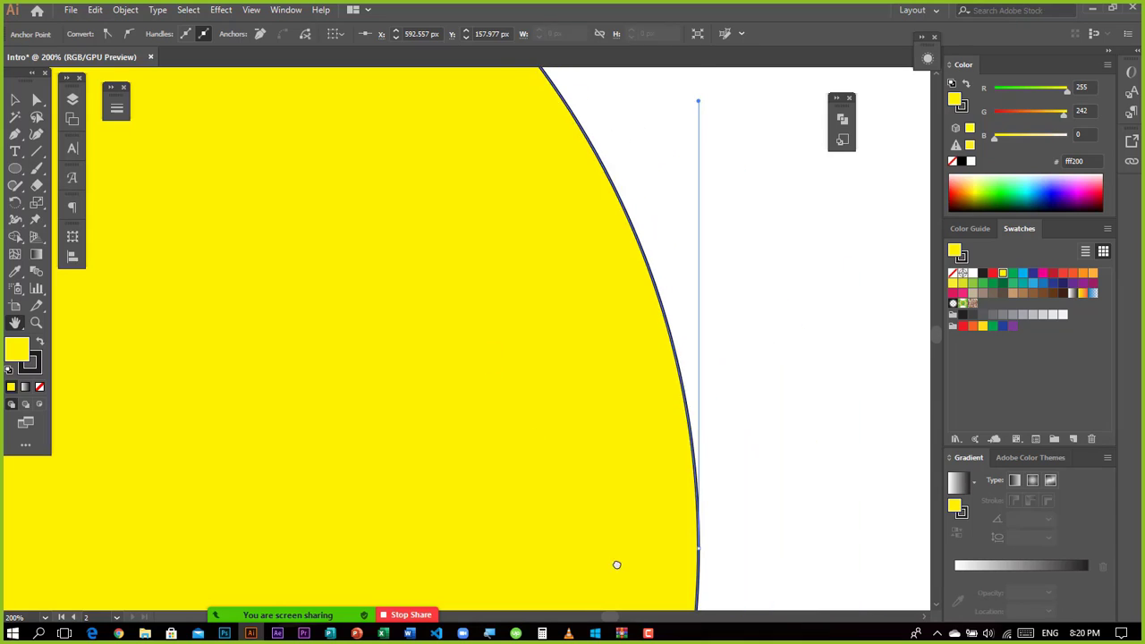
{"action": "left_click_drag", "start_coordinate": [614, 562], "coordinate": [614, 332]}
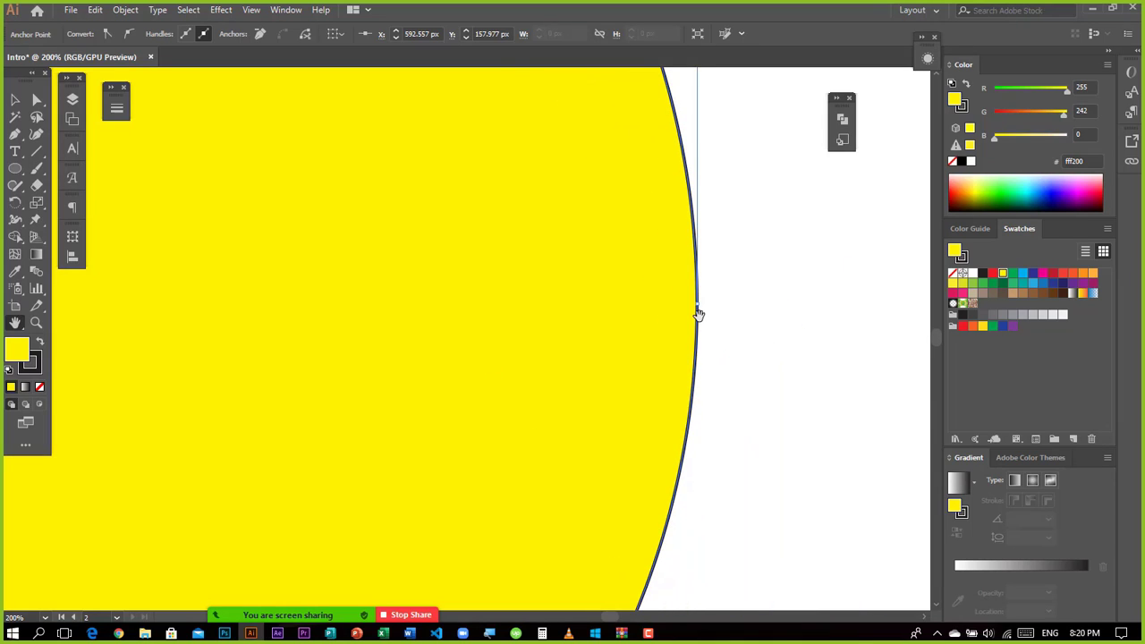
{"action": "key", "text": "v"}
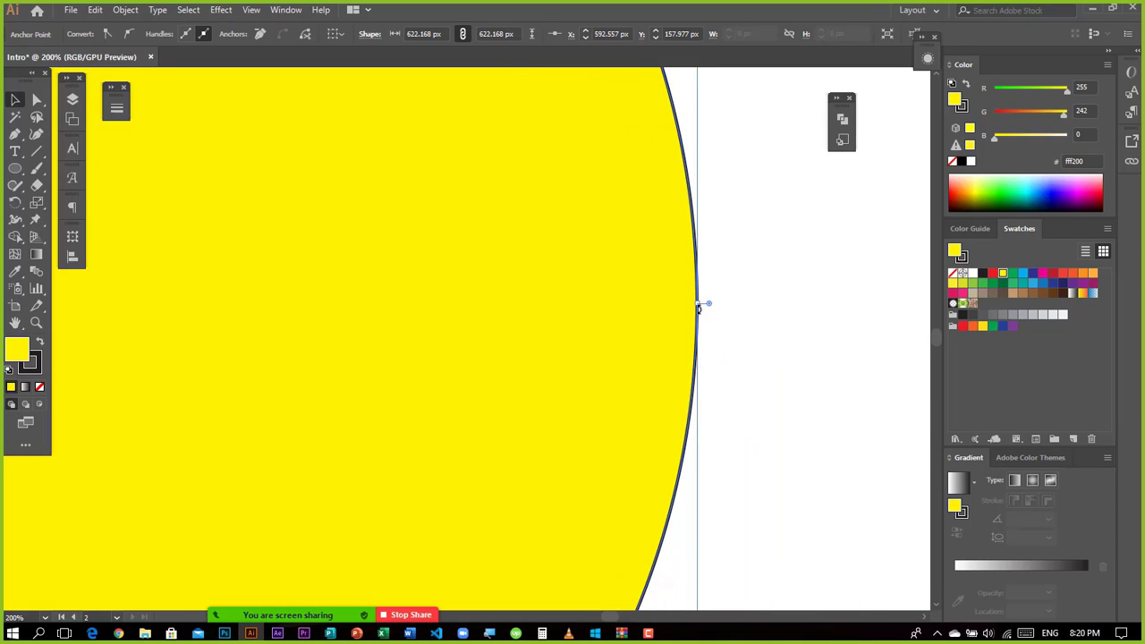
{"action": "key", "text": "a"}
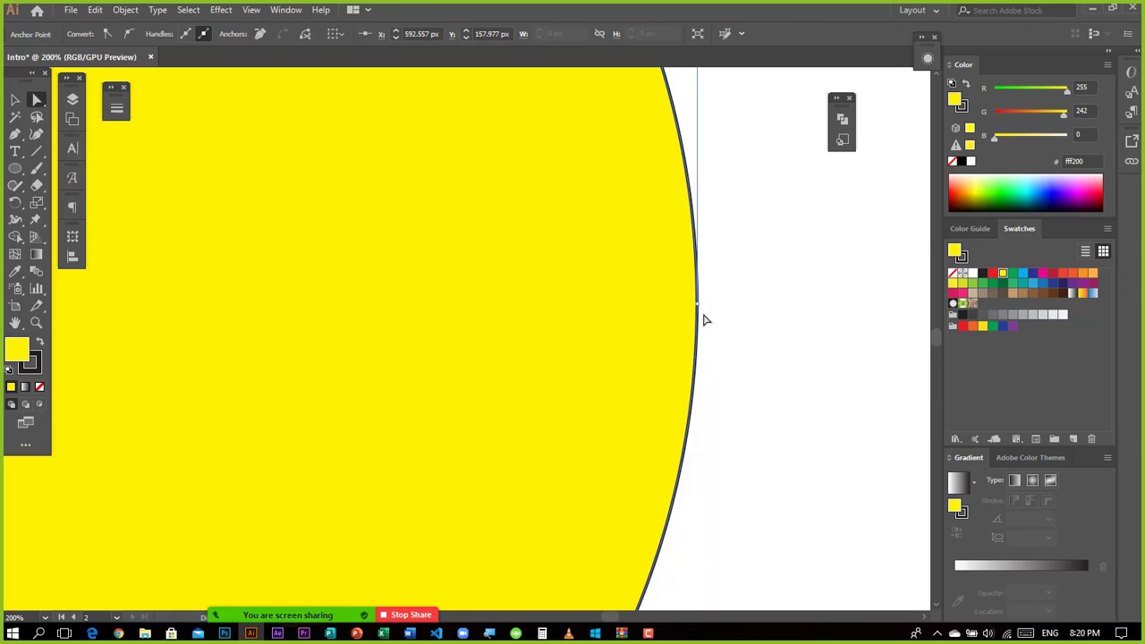
{"action": "left_click", "coordinate": [698, 306]}
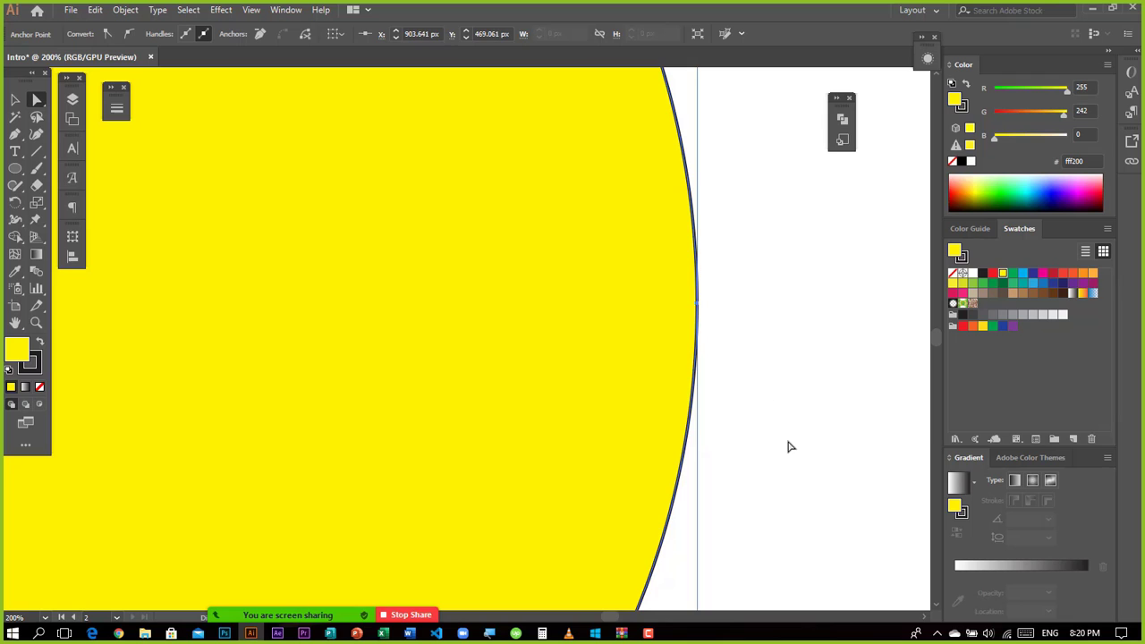
Step: Return to 100% zoom and admit the participant waiting to join the screen-sharing meeting
{"action": "key", "text": "ctrl+1"}
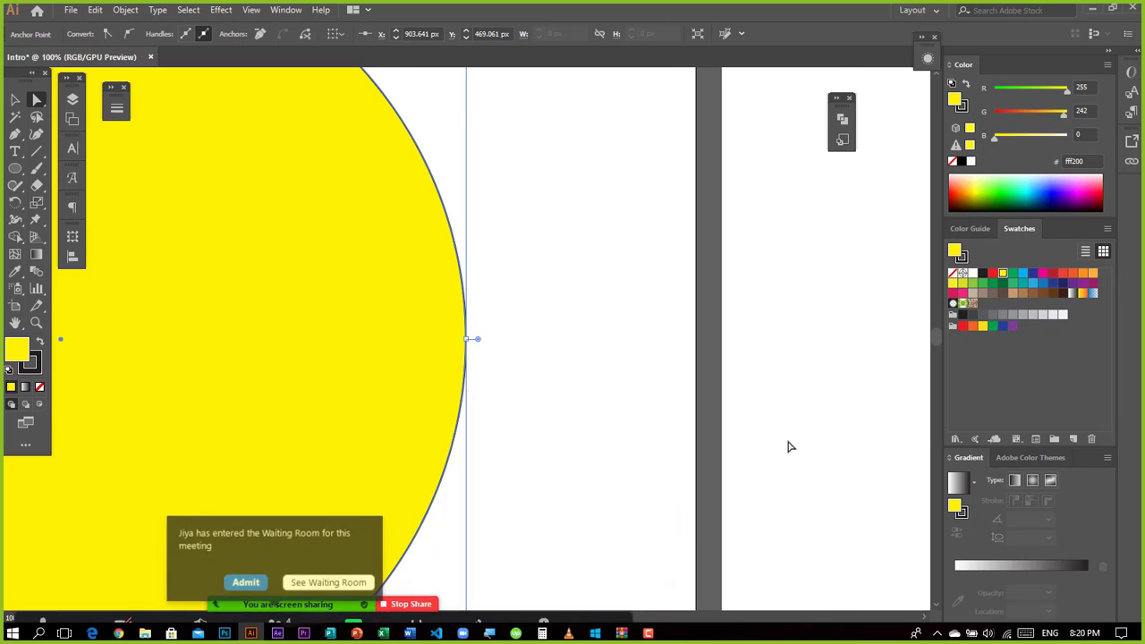
{"action": "left_click", "coordinate": [249, 554]}
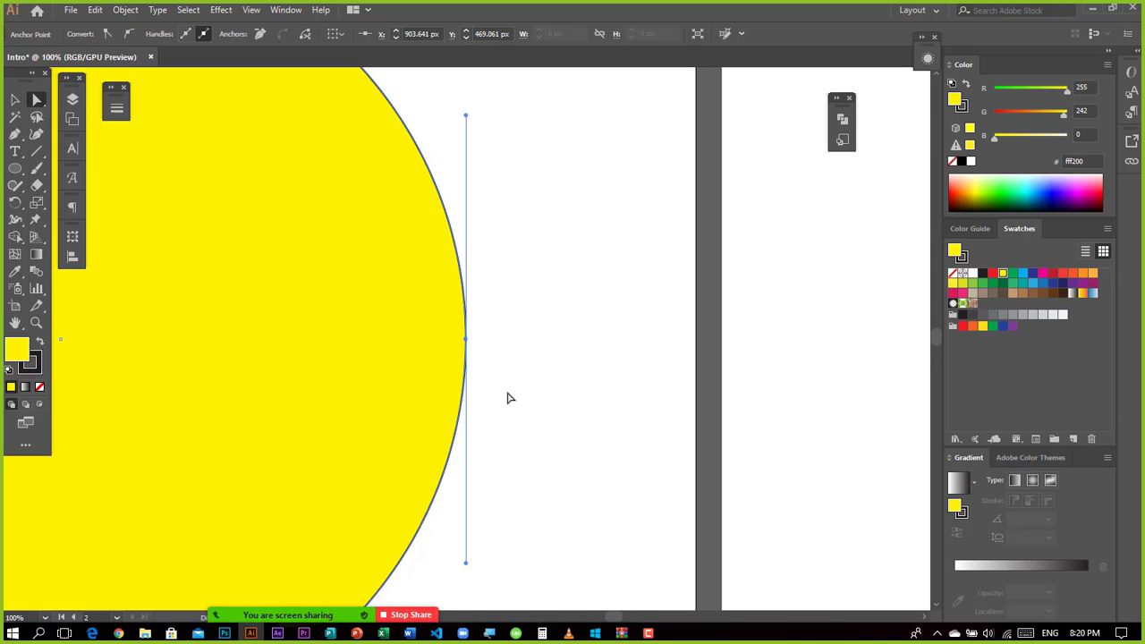
Step: Lengthen the right-hand direction handle of the circle's top anchor point to bulge the upper-right curve outward
{"action": "key", "text": "h"}
{"action": "left_click_drag", "start_coordinate": [273, 239], "coordinate": [567, 284]}
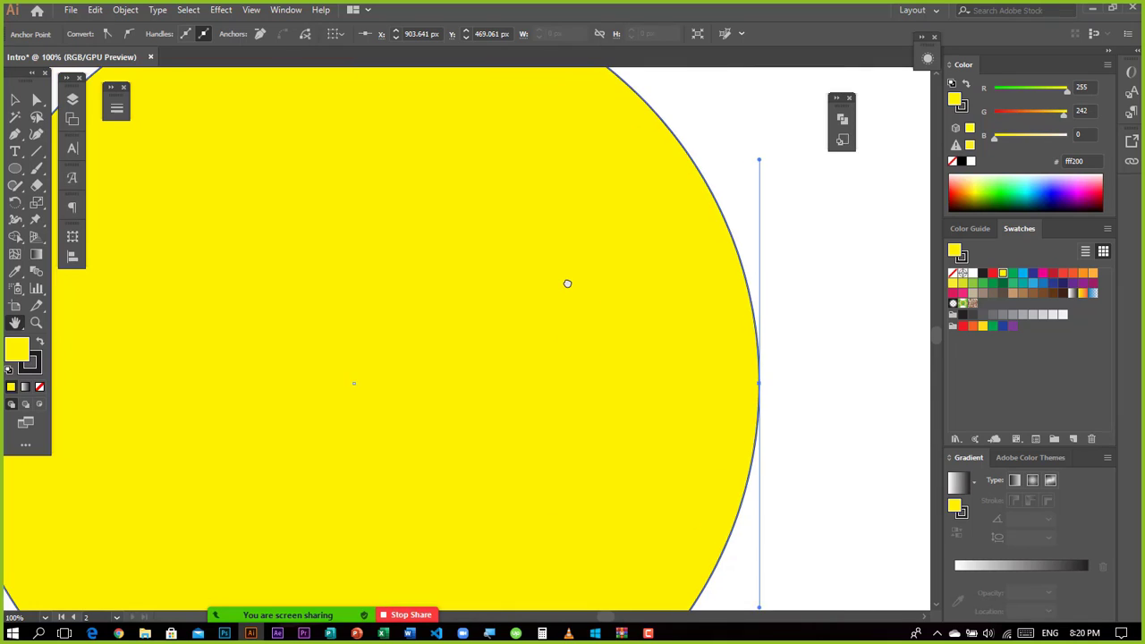
{"action": "key", "text": "ctrl+minus"}
{"action": "key", "text": "ctrl+minus"}
{"action": "left_click_drag", "start_coordinate": [318, 302], "coordinate": [490, 272]}
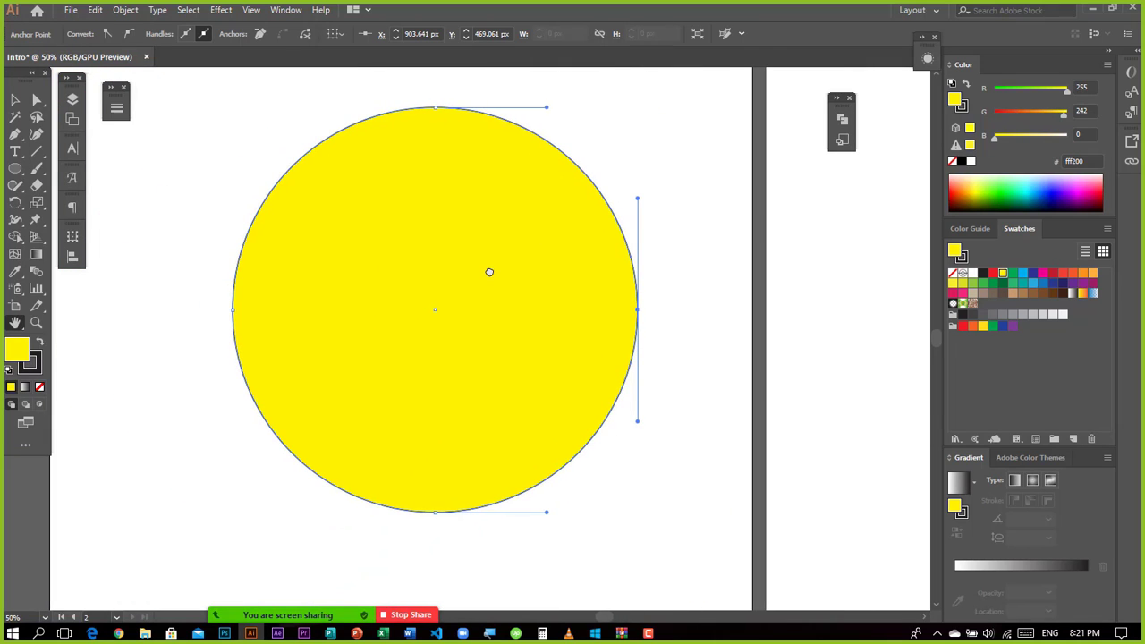
{"action": "key", "text": "a"}
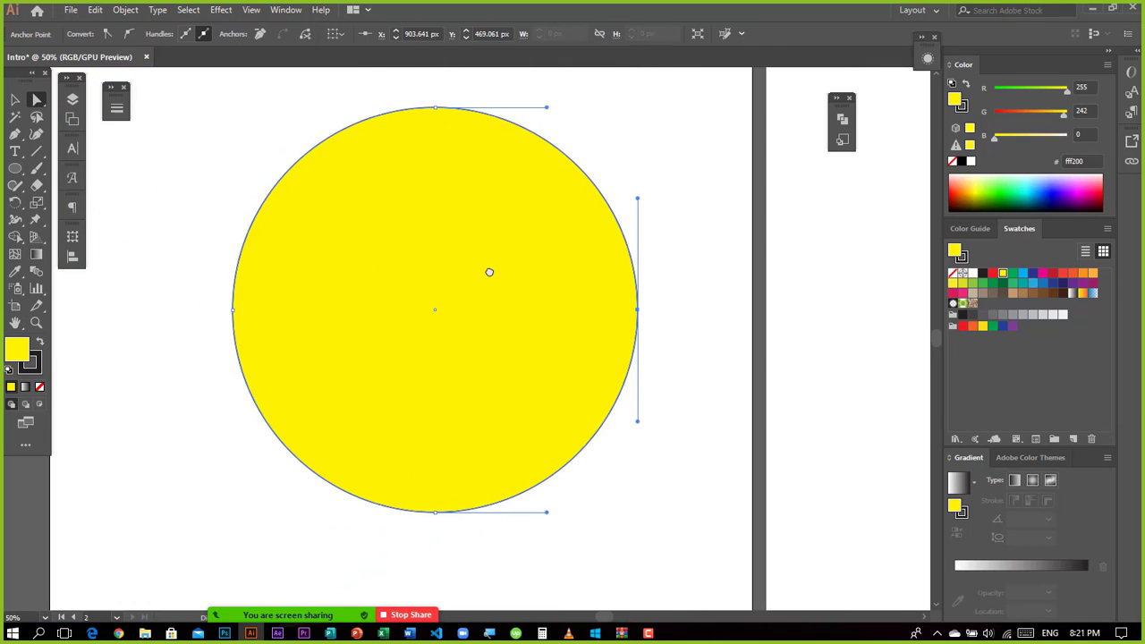
{"action": "left_click", "coordinate": [436, 109]}
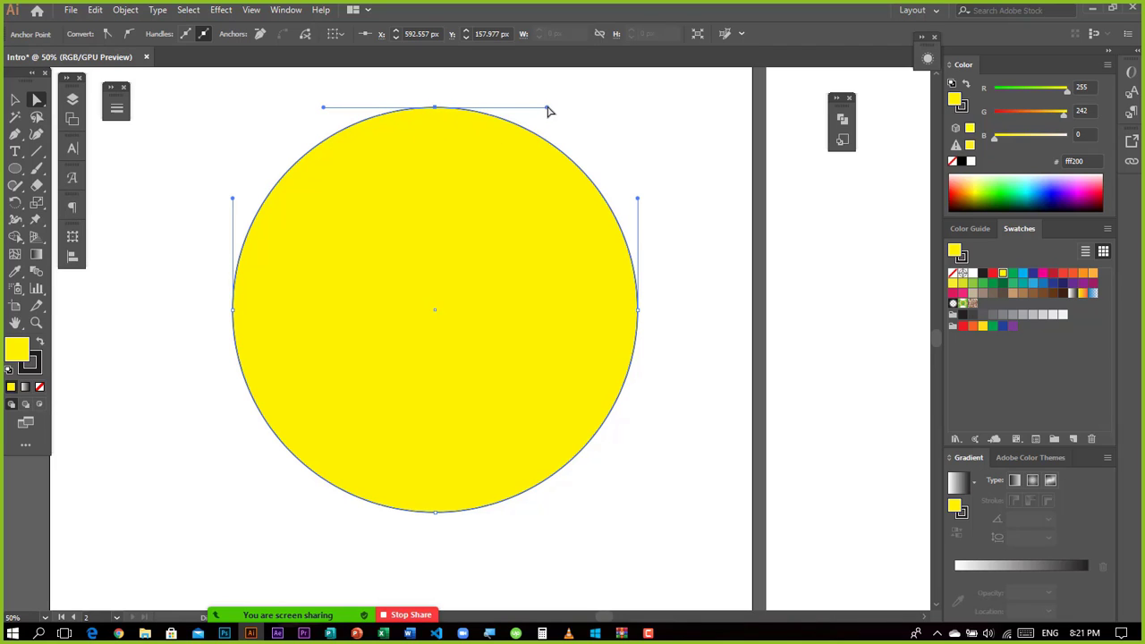
{"action": "left_click_drag", "start_coordinate": [548, 108], "coordinate": [580, 109]}
Step: Directly select the shape's right anchor point and tilt its upper direction handle outward, bending the curves on both sides
{"action": "left_click", "coordinate": [639, 309]}
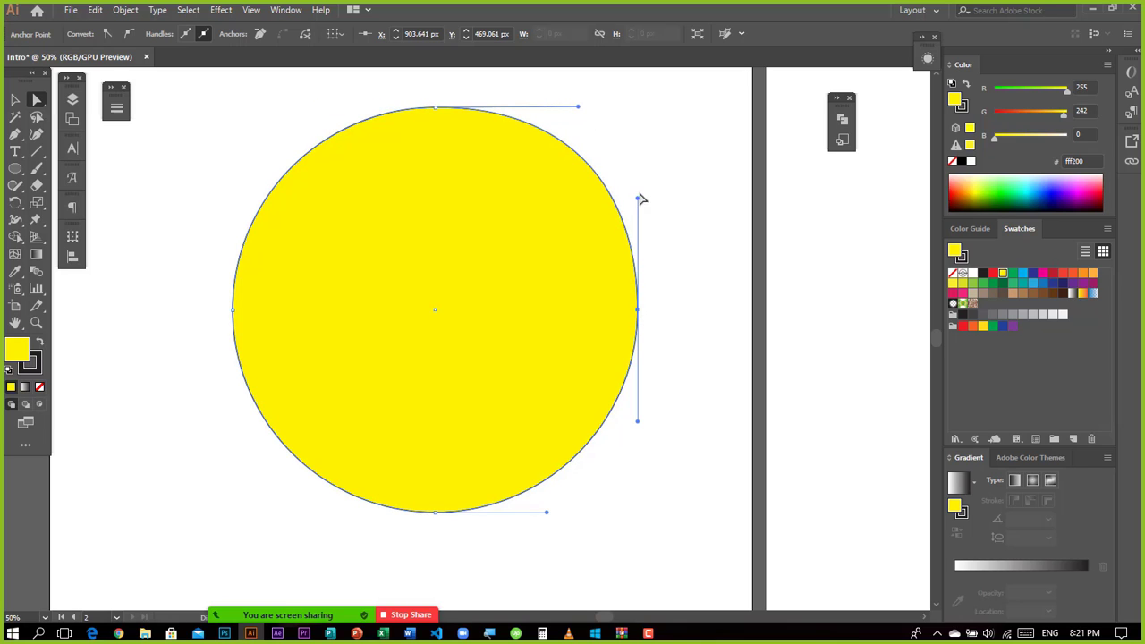
{"action": "left_click", "coordinate": [627, 289]}
{"action": "key", "text": "ctrl+minus"}
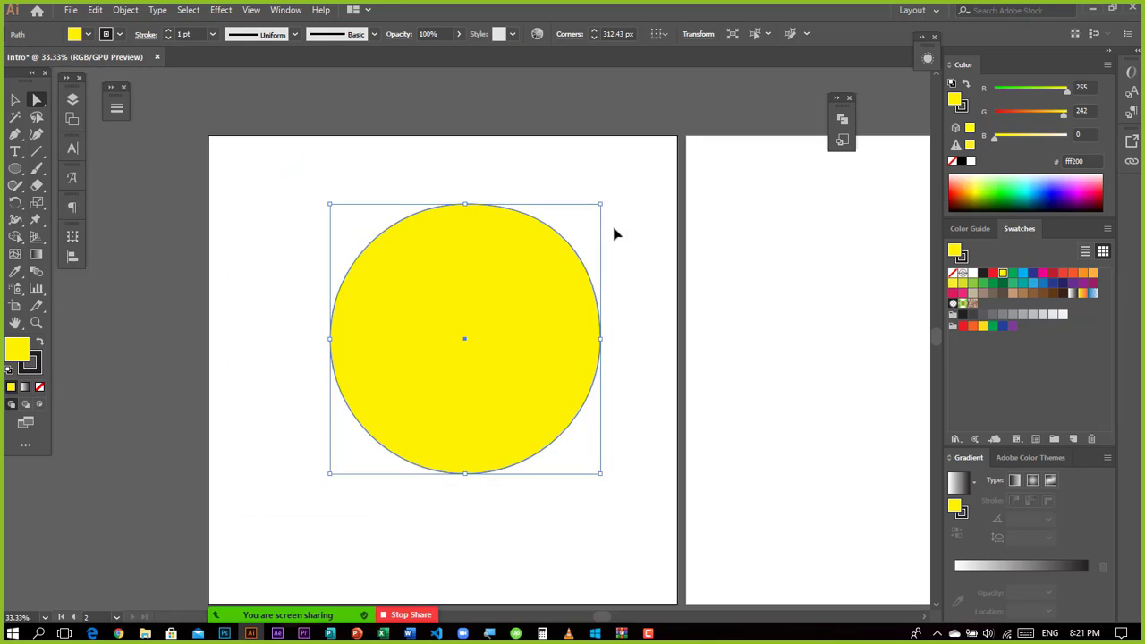
{"action": "key", "text": "ctrl+minus"}
{"action": "left_click", "coordinate": [568, 340]}
{"action": "left_click_drag", "start_coordinate": [569, 285], "coordinate": [590, 297]}
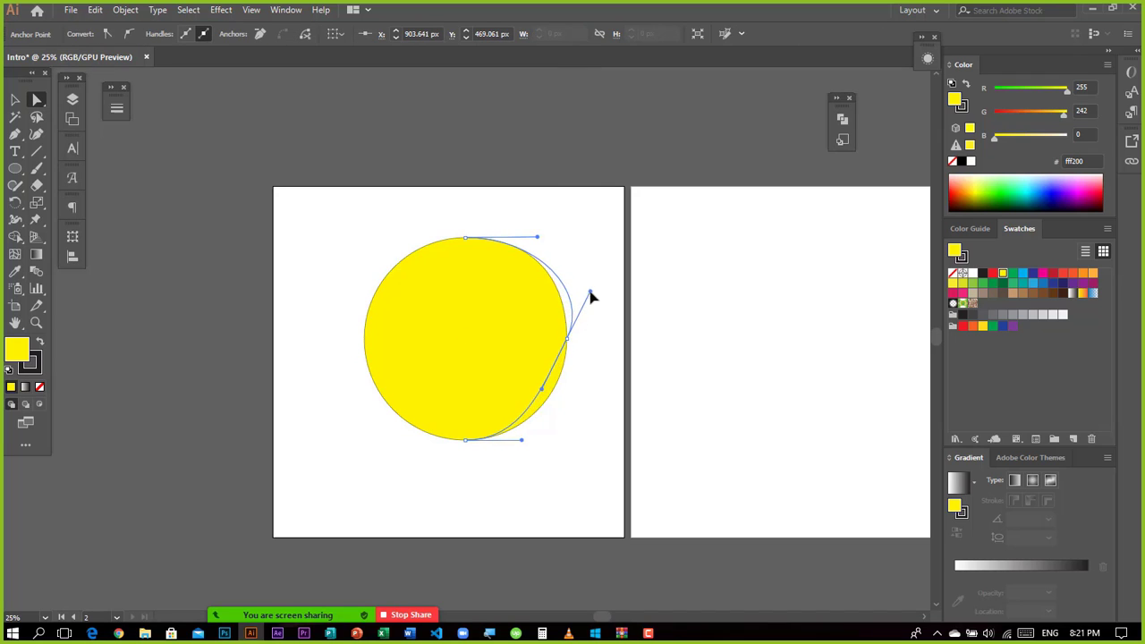
Step: Move the bottom anchor point down to about X 627, Y 967 px and the right one inward to about X 761, Y 532 px
{"action": "left_click_drag", "start_coordinate": [465, 439], "coordinate": [476, 501]}
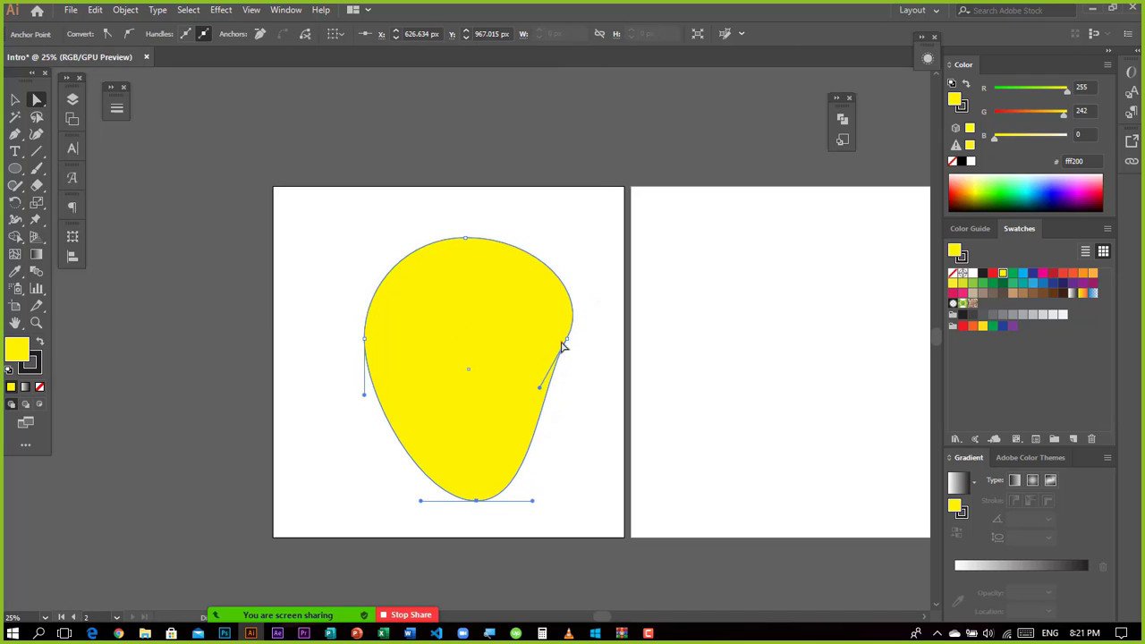
{"action": "left_click_drag", "start_coordinate": [567, 343], "coordinate": [520, 359]}
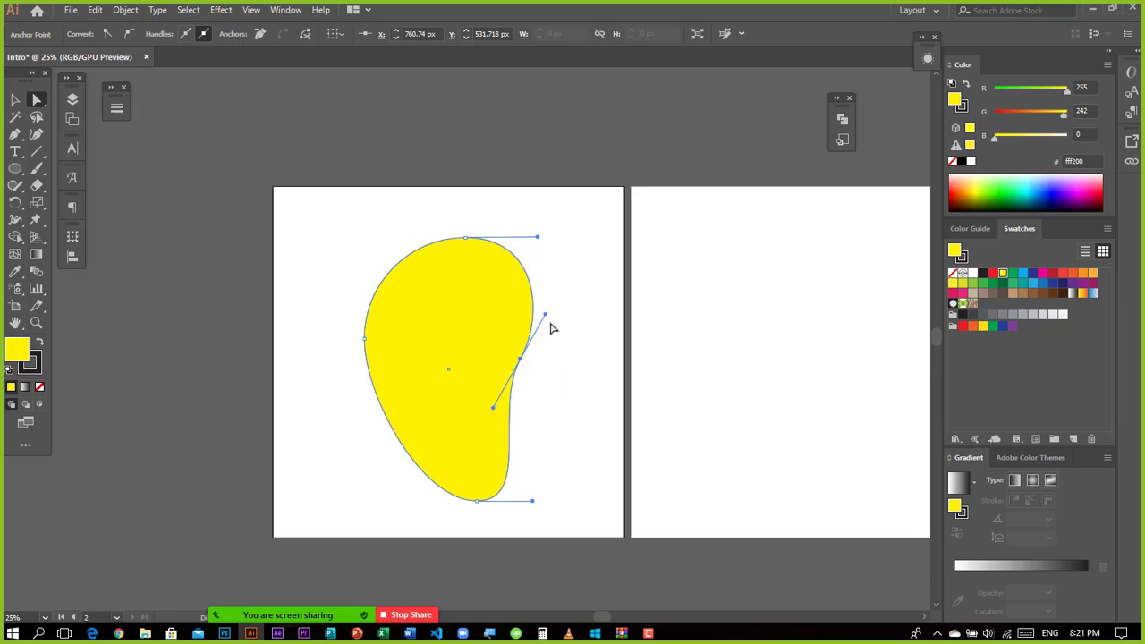
Step: Raise the yellow shape's bottom anchor point and bulge the curve around its right anchor point outward
{"action": "left_click_drag", "start_coordinate": [547, 319], "coordinate": [558, 330]}
{"action": "left_click_drag", "start_coordinate": [478, 501], "coordinate": [474, 473]}
{"action": "left_click_drag", "start_coordinate": [521, 360], "coordinate": [552, 327]}
Step: Move the yellow shape's left anchor point slightly inward to about X 281, Y 469 px and deselect the shape
{"action": "left_click", "coordinate": [430, 358]}
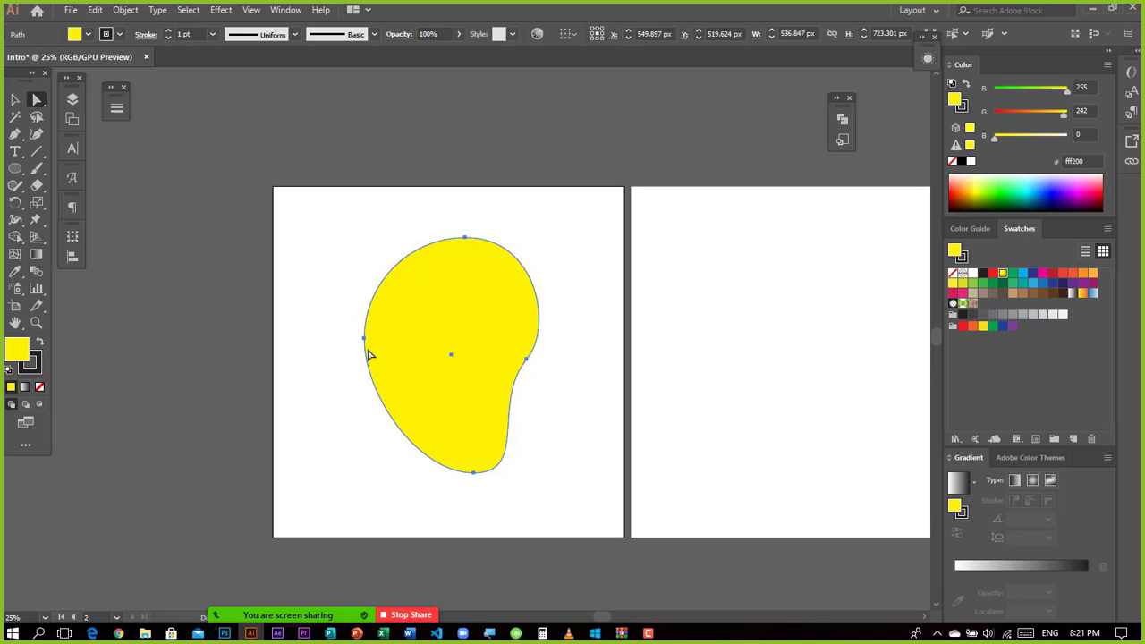
{"action": "left_click_drag", "start_coordinate": [365, 340], "coordinate": [372, 344]}
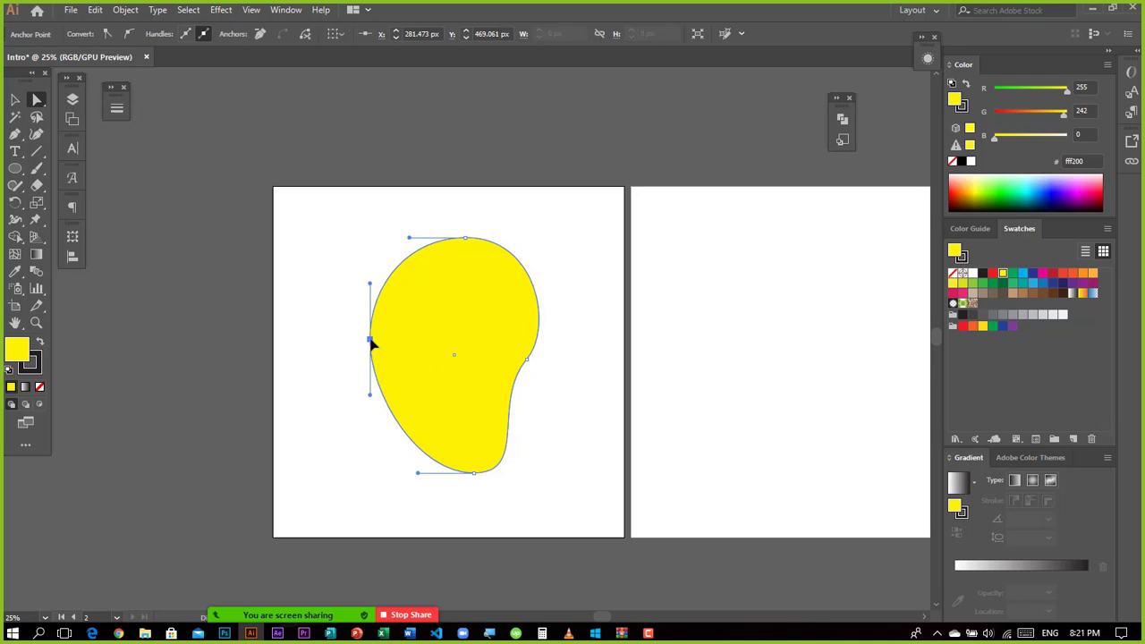
{"action": "left_click", "coordinate": [325, 349]}
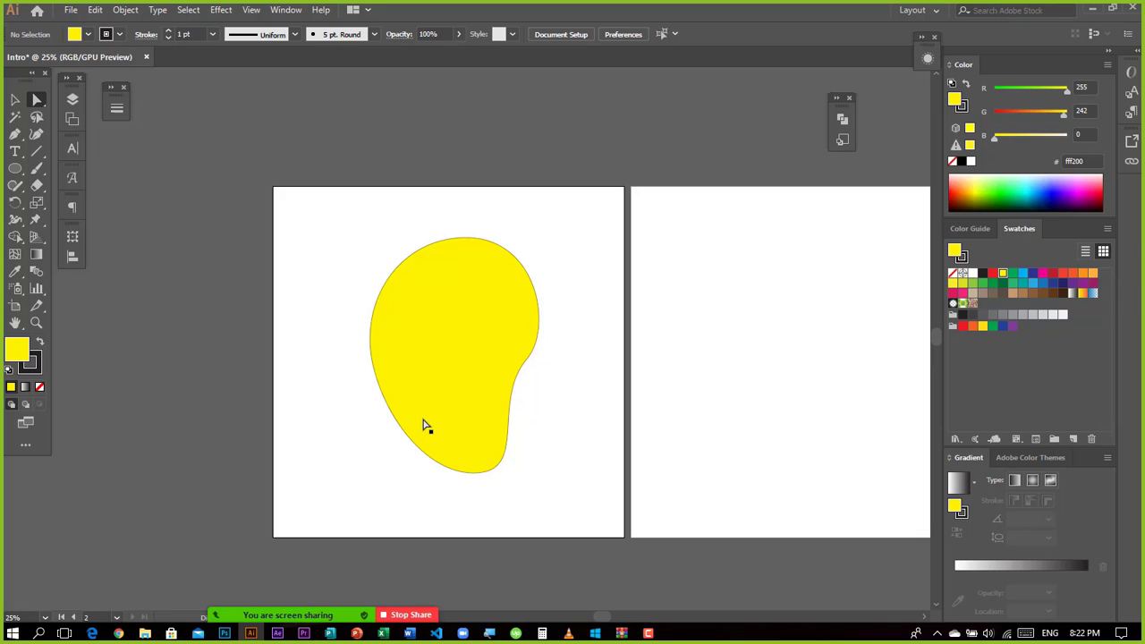
Step: Move the whole yellow shape off the first artboard onto the empty canvas to its left
{"action": "key", "text": "v"}
{"action": "left_click_drag", "start_coordinate": [478, 334], "coordinate": [182, 251]}
{"action": "left_click", "coordinate": [314, 173]}
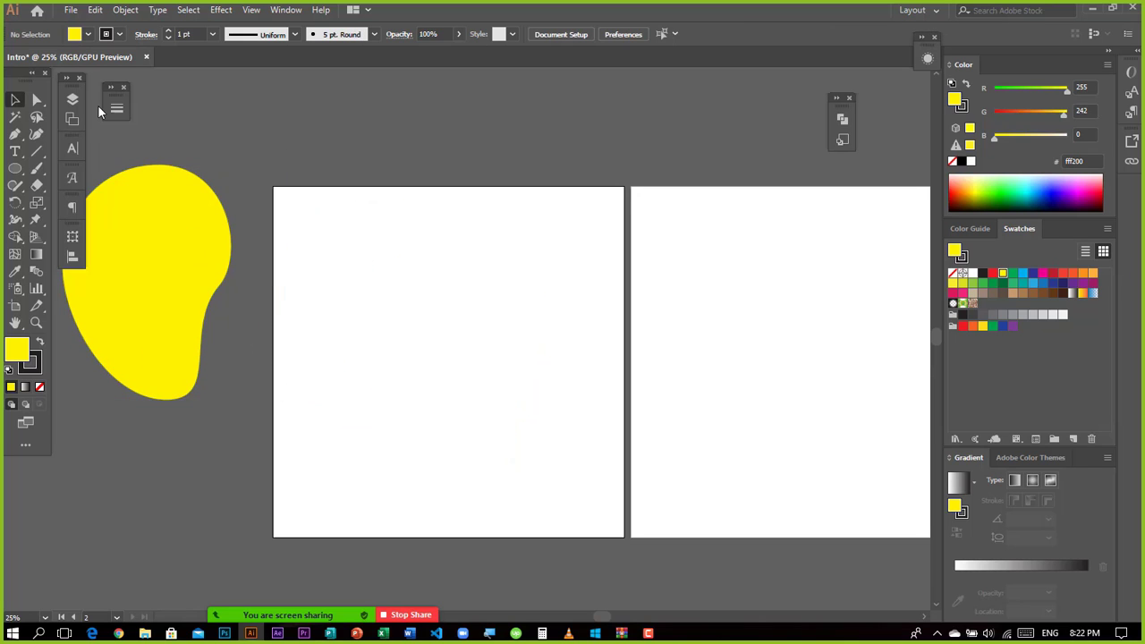
Step: Draw a yellow rectangle about 842 × 398 px across the upper half of the first artboard
{"action": "left_click", "coordinate": [15, 168]}
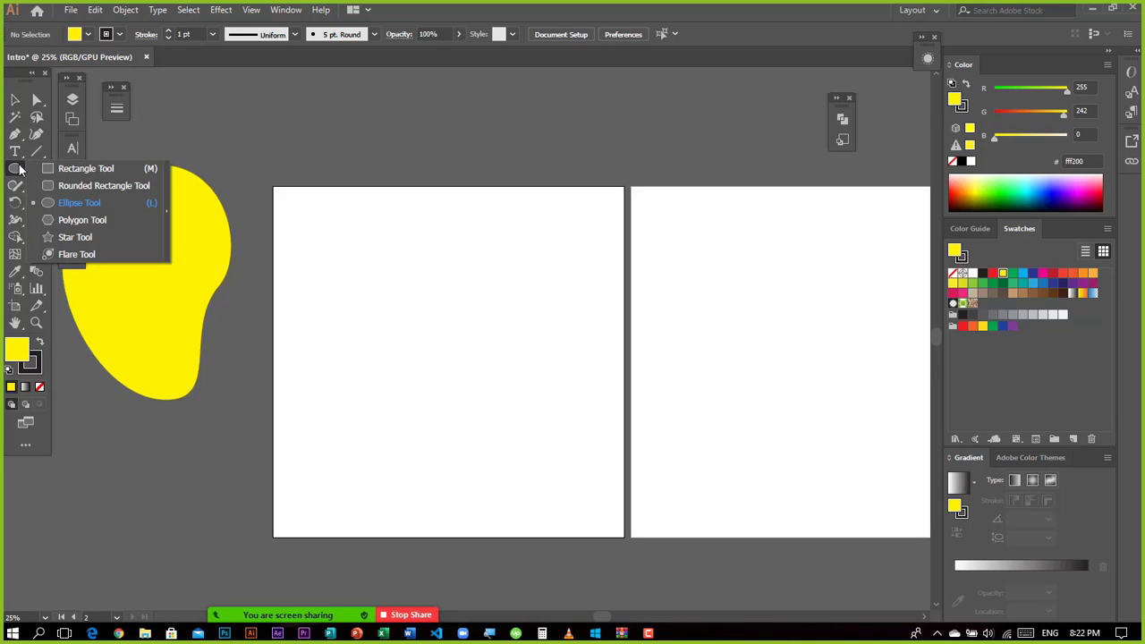
{"action": "left_click", "coordinate": [72, 169]}
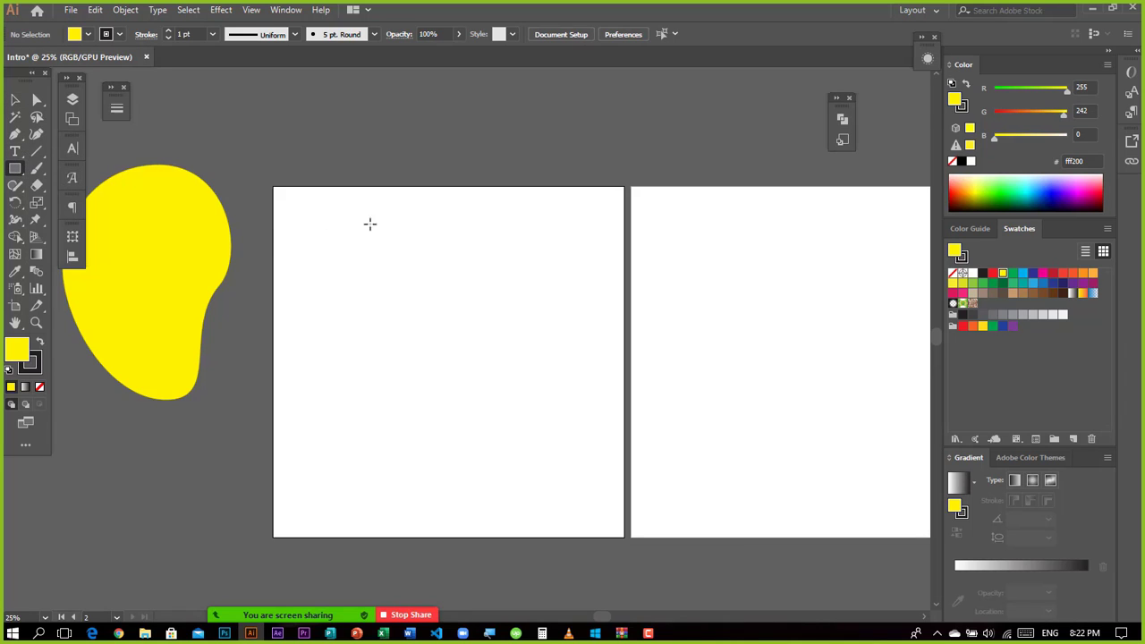
{"action": "left_click_drag", "start_coordinate": [302, 229], "coordinate": [579, 360]}
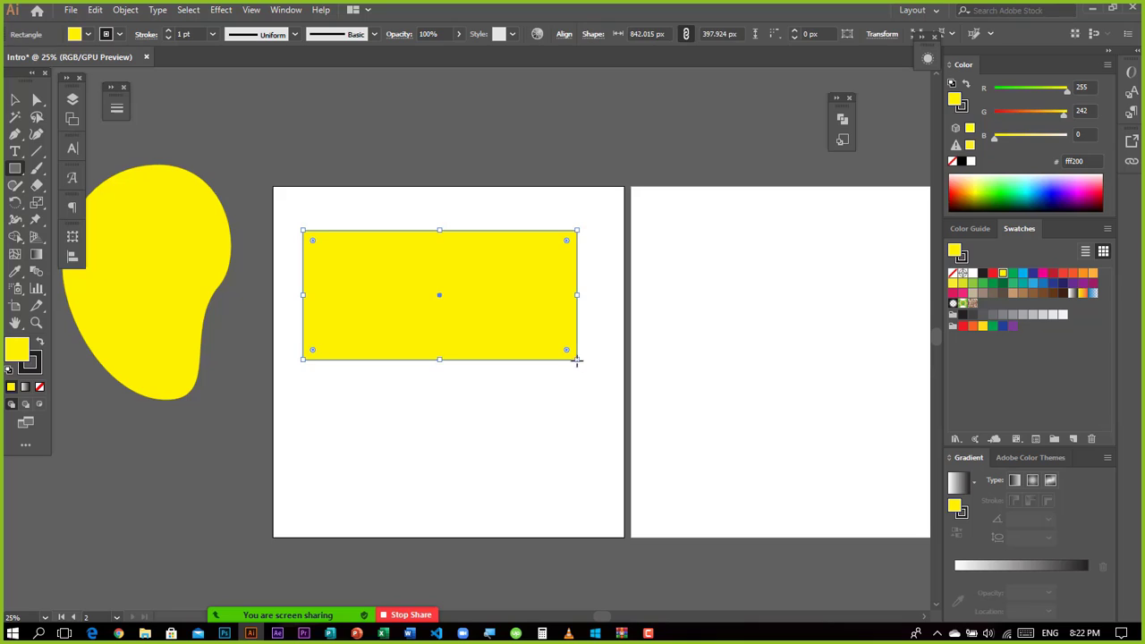
{"action": "key", "text": "b"}
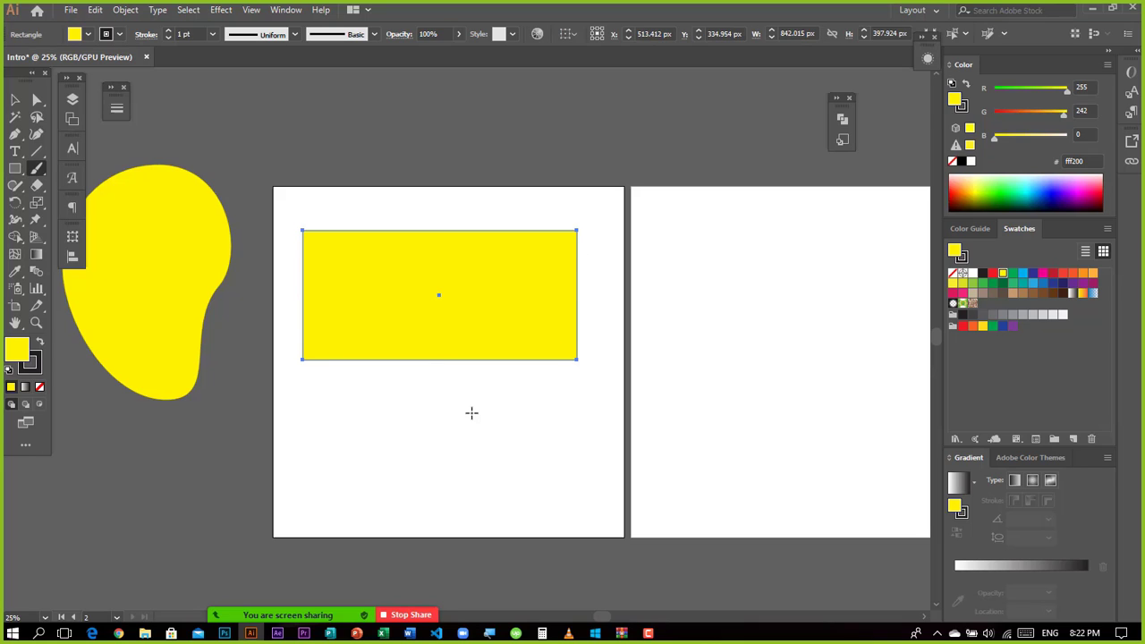
{"action": "key", "text": "v"}
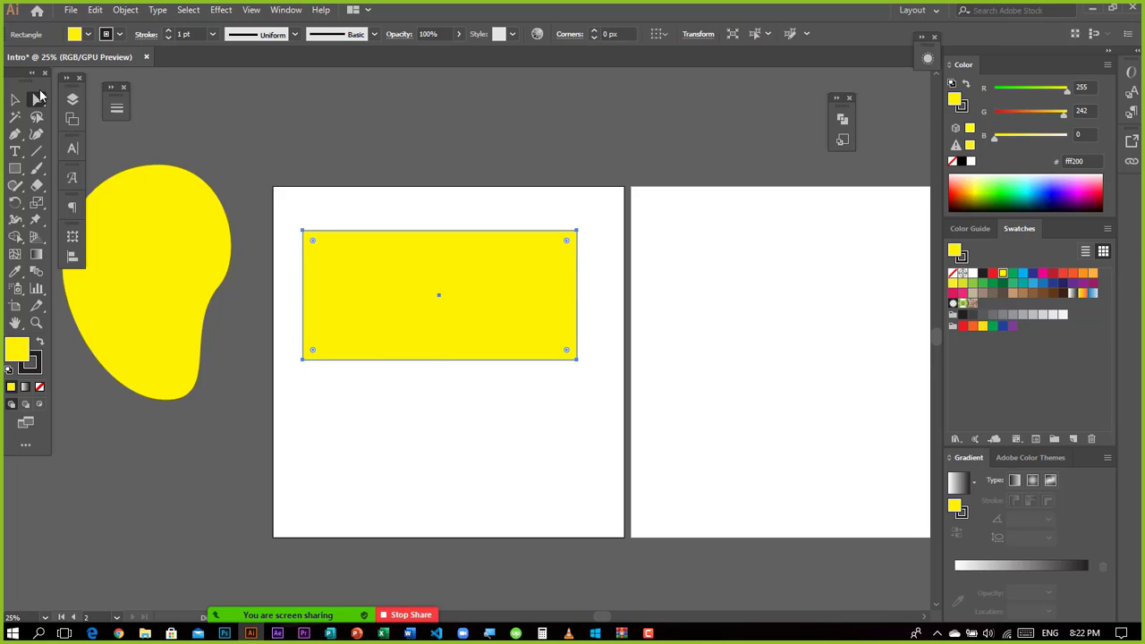
Step: Directly select the rectangle to show its corner widgets and admit the participant waiting to join the meeting
{"action": "left_click", "coordinate": [39, 99]}
{"action": "left_click", "coordinate": [412, 199]}
{"action": "left_click", "coordinate": [416, 320]}
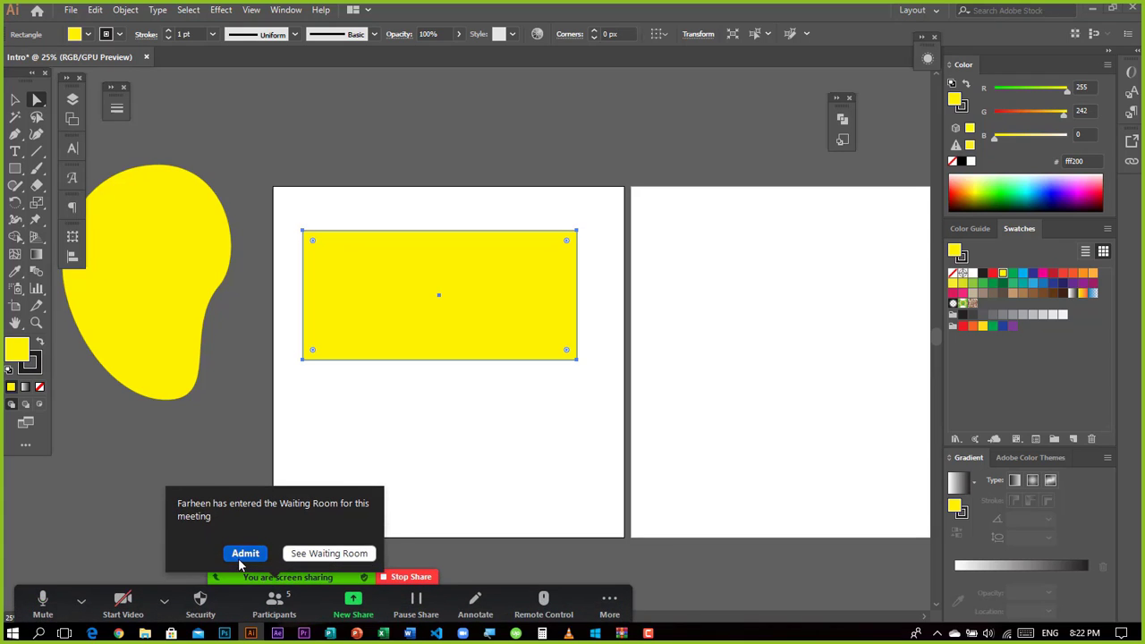
{"action": "left_click", "coordinate": [245, 554]}
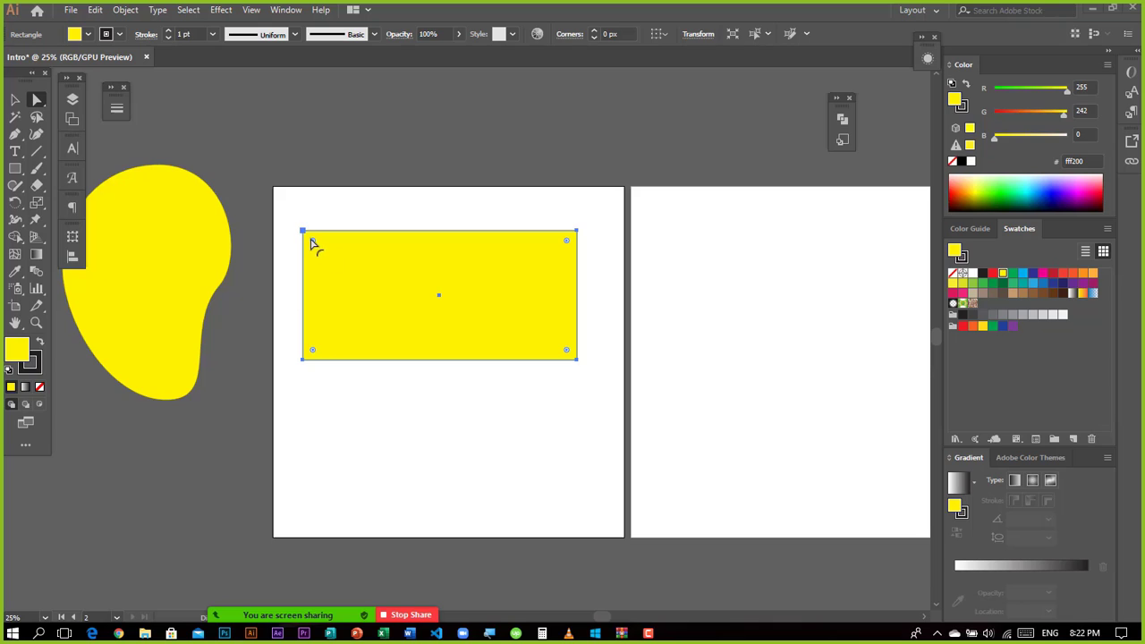
Step: Try rounding all four corners of the rectangle together to a radius of about 94 px
{"action": "key", "text": "ctrl+="}
{"action": "key", "text": "ctrl+="}
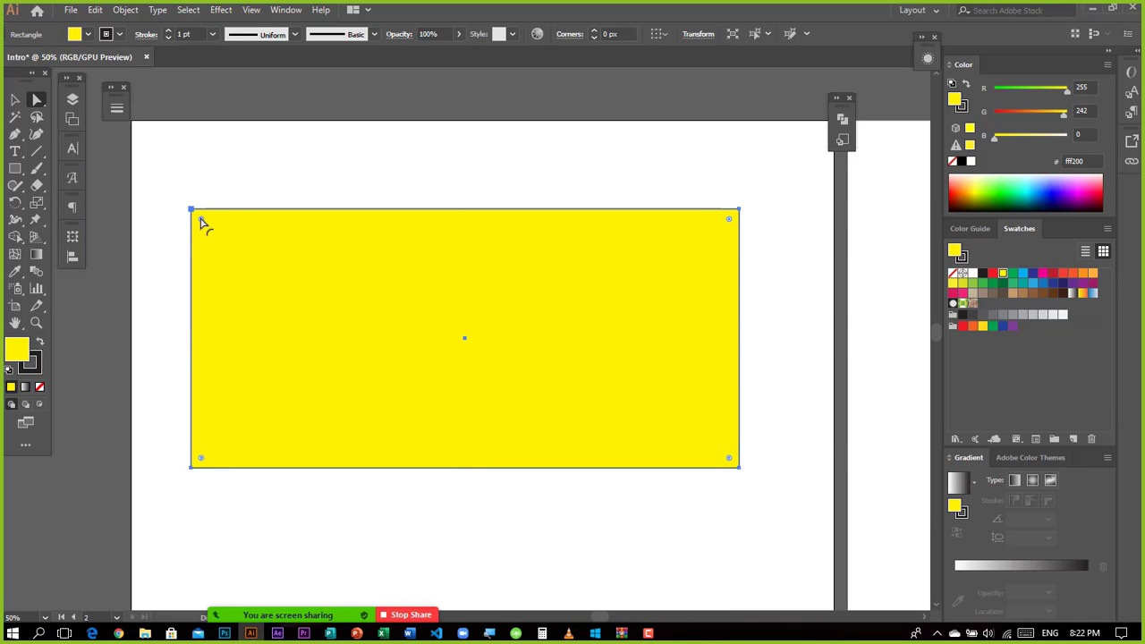
{"action": "left_click", "coordinate": [228, 521]}
{"action": "left_click", "coordinate": [301, 384]}
{"action": "left_click", "coordinate": [204, 222]}
{"action": "left_click_drag", "start_coordinate": [202, 221], "coordinate": [271, 260]}
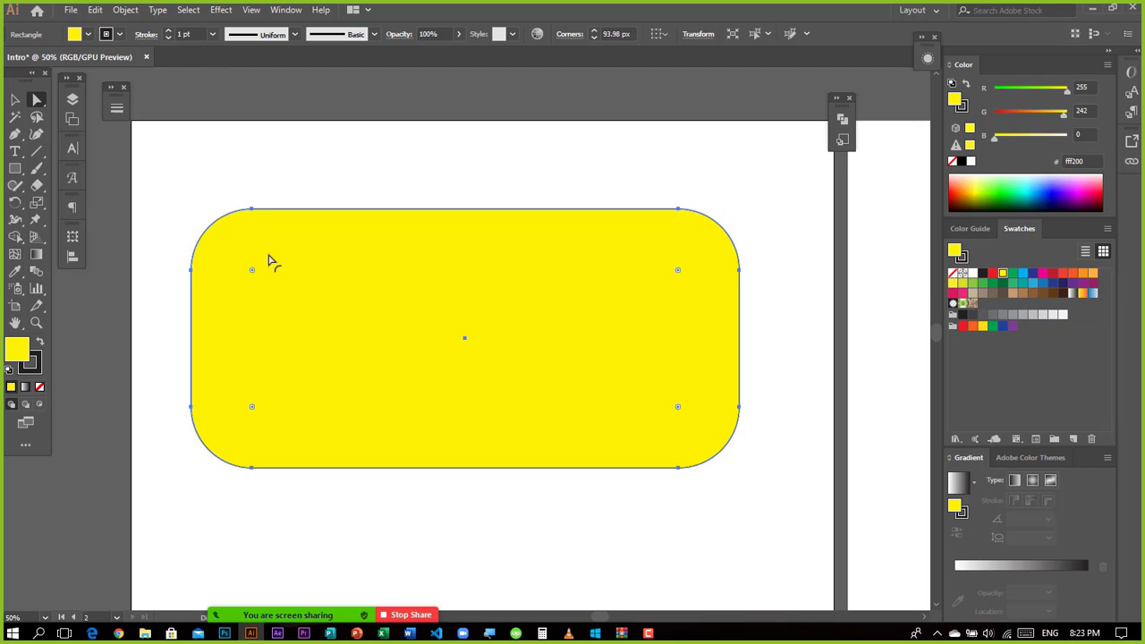
Step: Undo the rounding of the rectangle's four corners and leave it deselected
{"action": "left_click", "coordinate": [326, 149]}
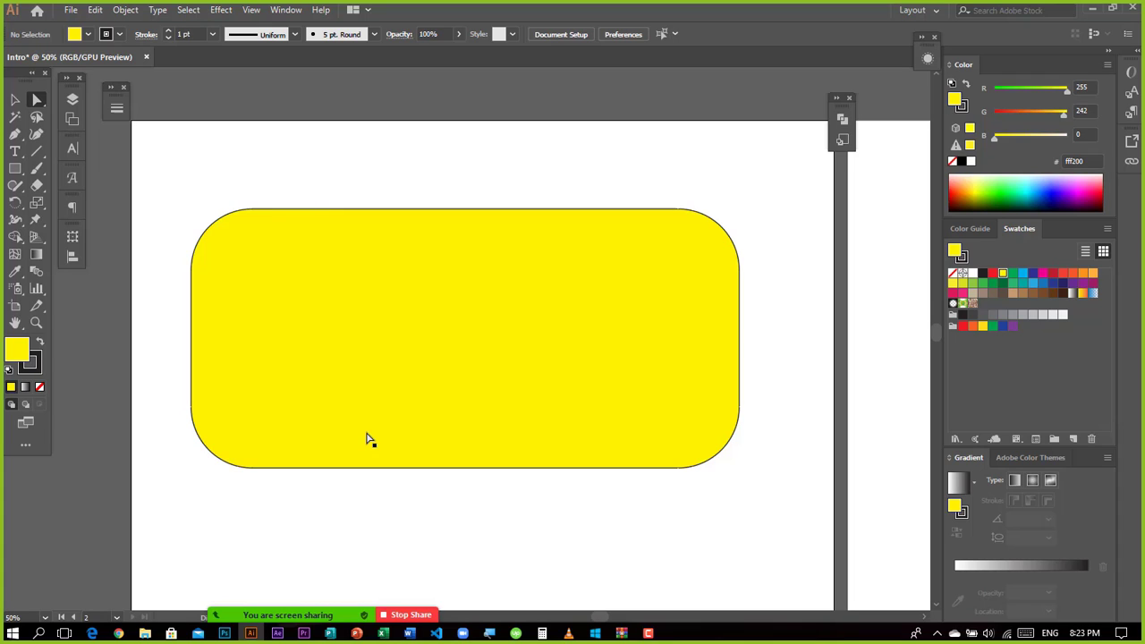
{"action": "key", "text": "ctrl+z"}
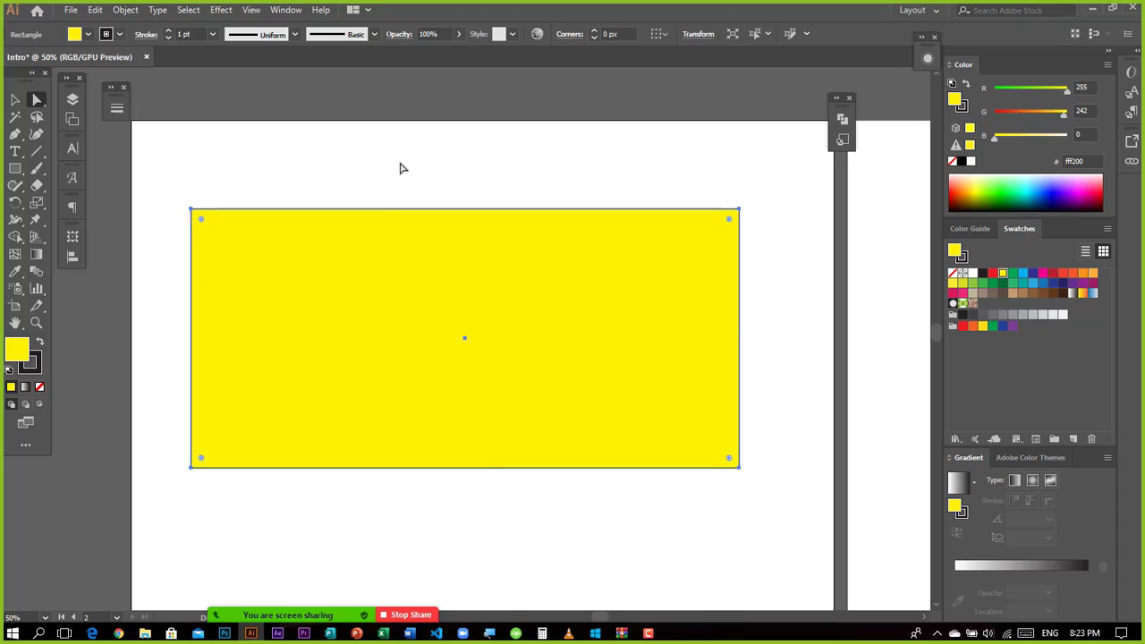
{"action": "left_click", "coordinate": [403, 167]}
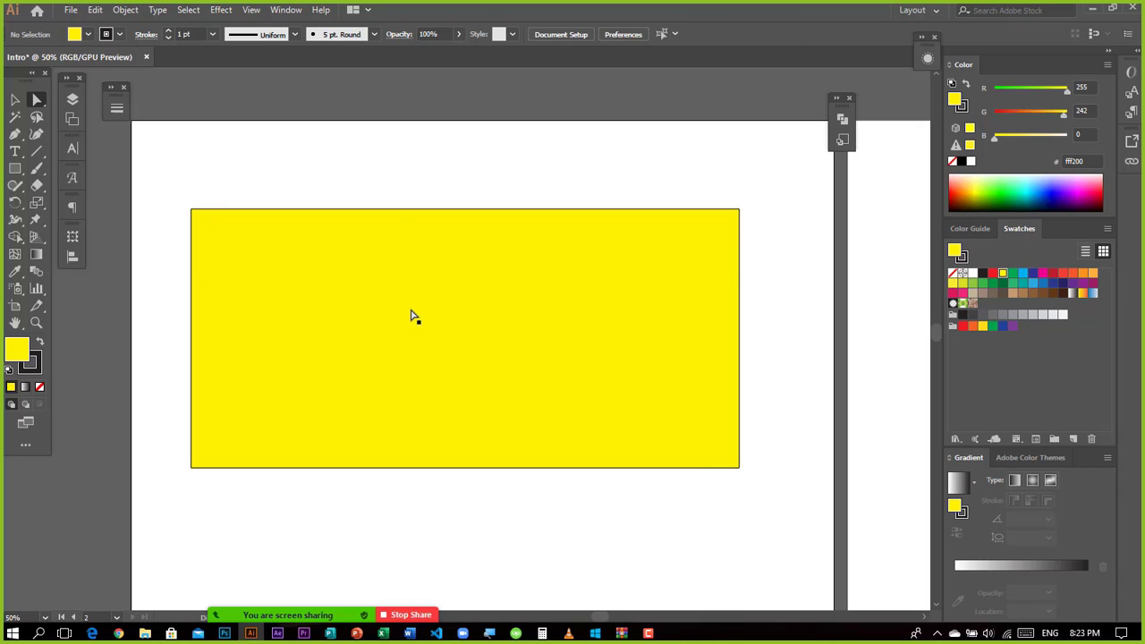
Step: Resize the rectangle to a near-square of about 380 × 376 px, keeping its upper-left corner in place
{"action": "key", "text": "v"}
{"action": "left_click", "coordinate": [698, 324]}
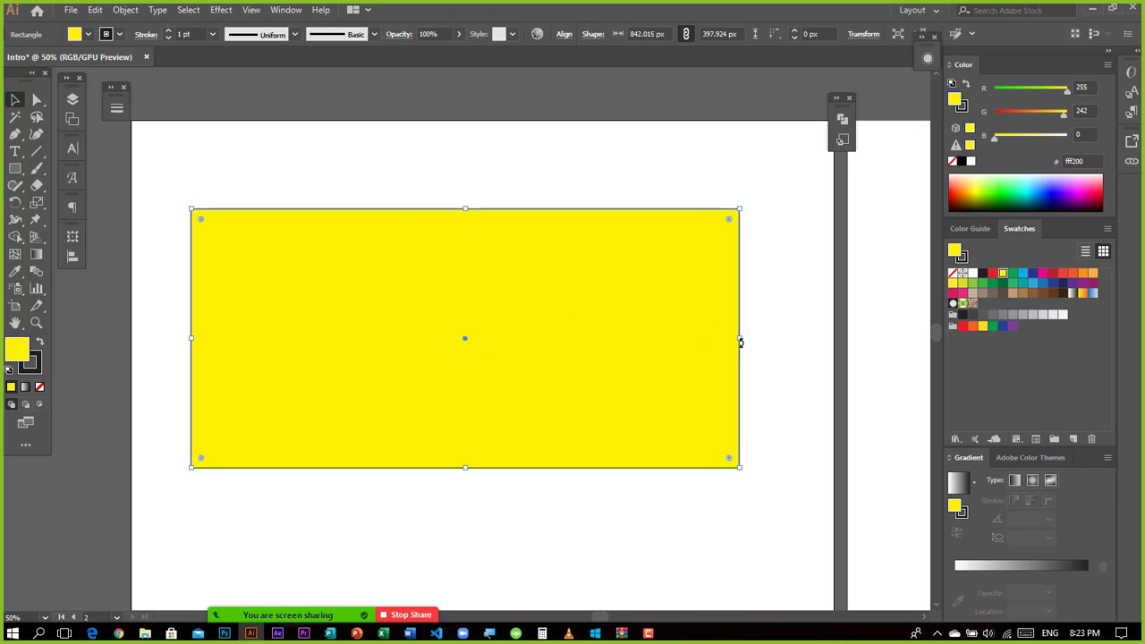
{"action": "left_click_drag", "start_coordinate": [742, 341], "coordinate": [442, 358]}
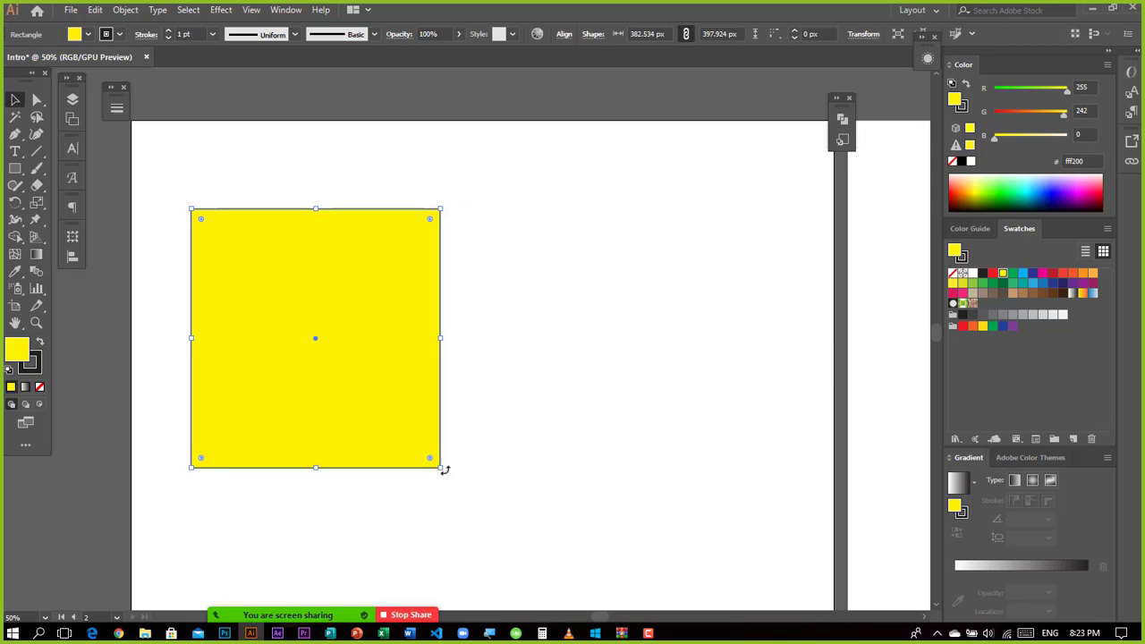
{"action": "left_click_drag", "start_coordinate": [441, 467], "coordinate": [440, 455]}
{"action": "left_click", "coordinate": [475, 419]}
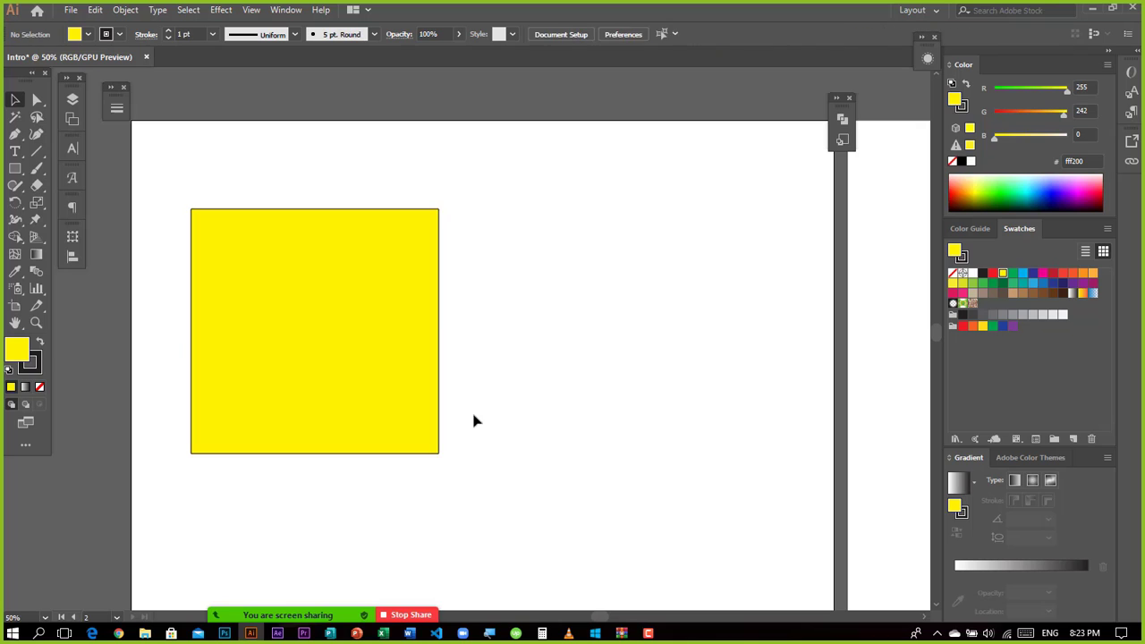
Step: Try rounding only the square's upper-left corner to its maximum radius, forming a quarter circle
{"action": "left_click", "coordinate": [366, 332]}
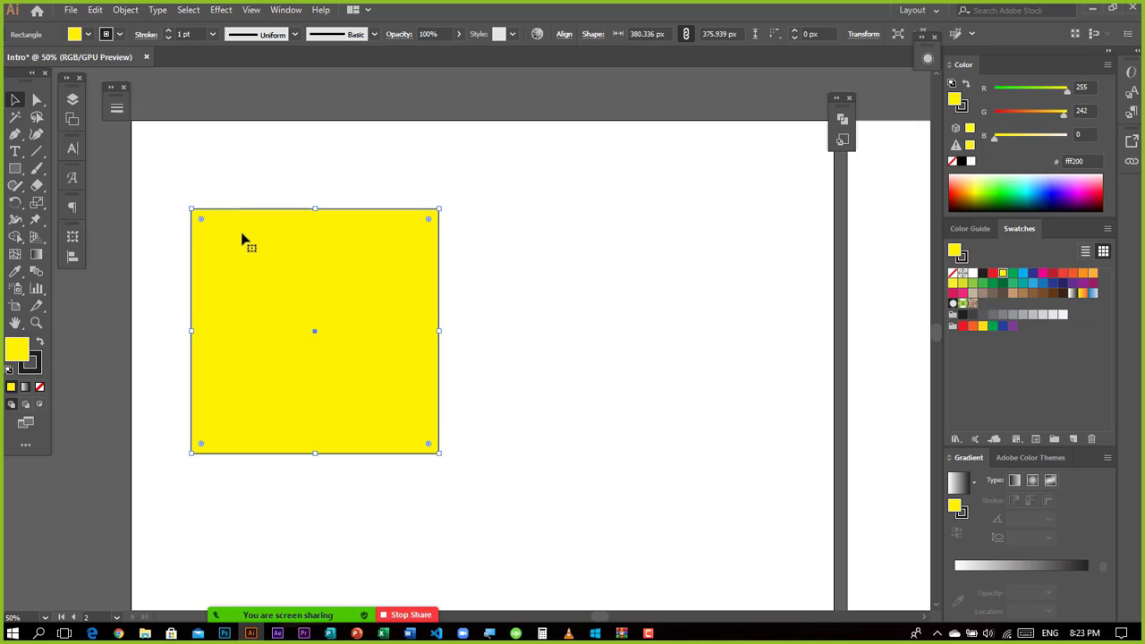
{"action": "left_click", "coordinate": [36, 100]}
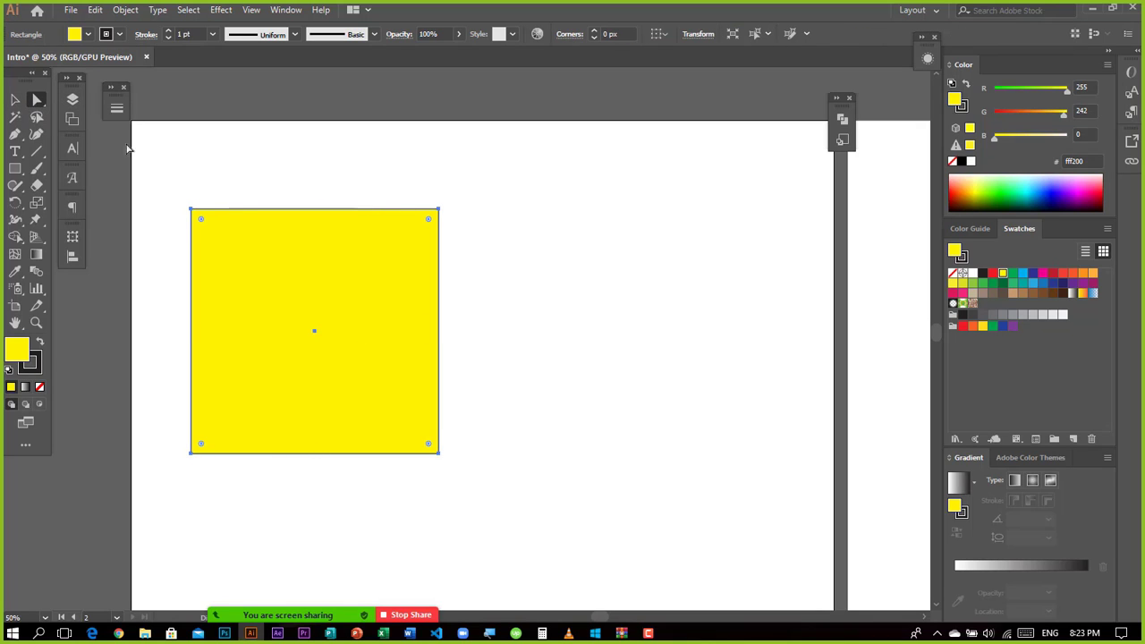
{"action": "left_click", "coordinate": [191, 210]}
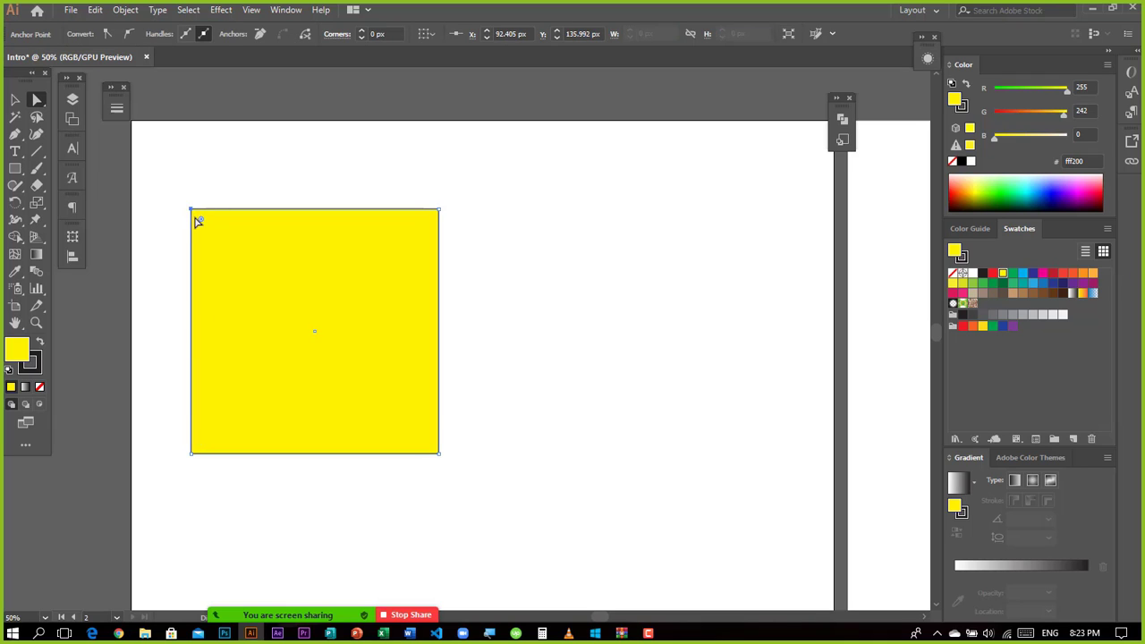
{"action": "left_click_drag", "start_coordinate": [201, 222], "coordinate": [441, 512]}
{"action": "key", "text": "v"}
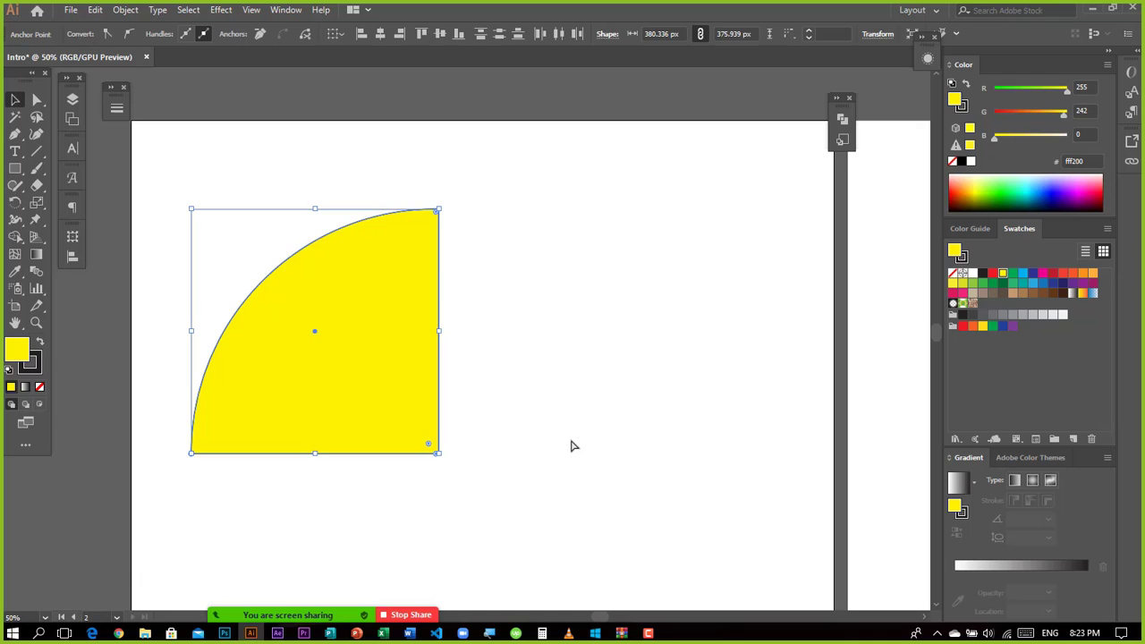
Step: Undo the rounding of the square's upper-left corner
{"action": "left_click", "coordinate": [549, 527]}
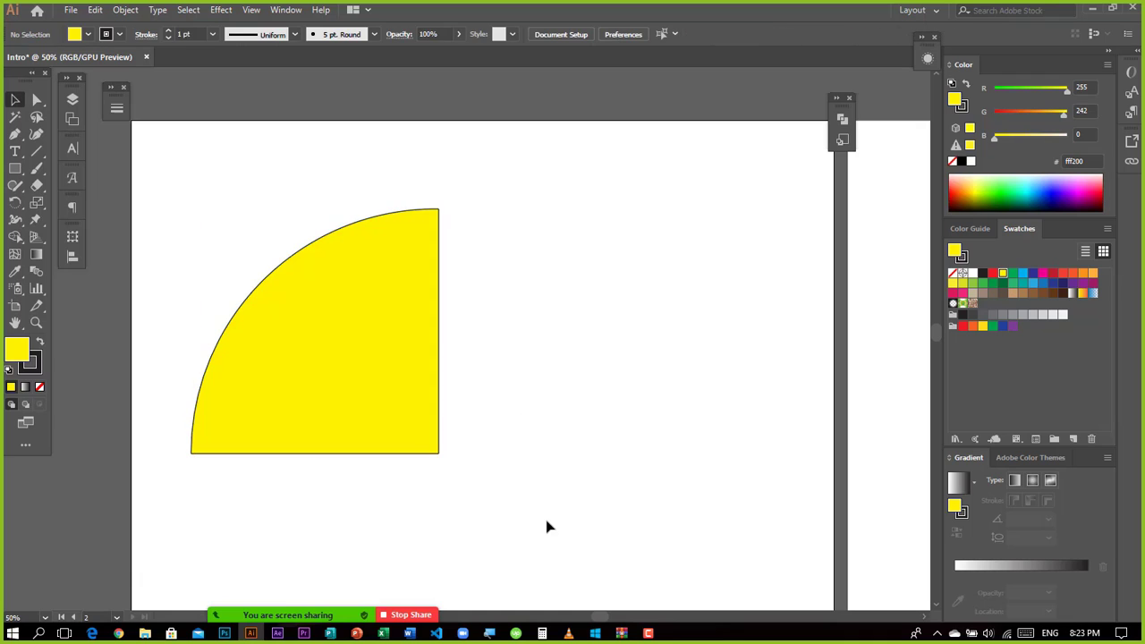
{"action": "left_click", "coordinate": [364, 398]}
{"action": "key", "text": "ctrl+z"}
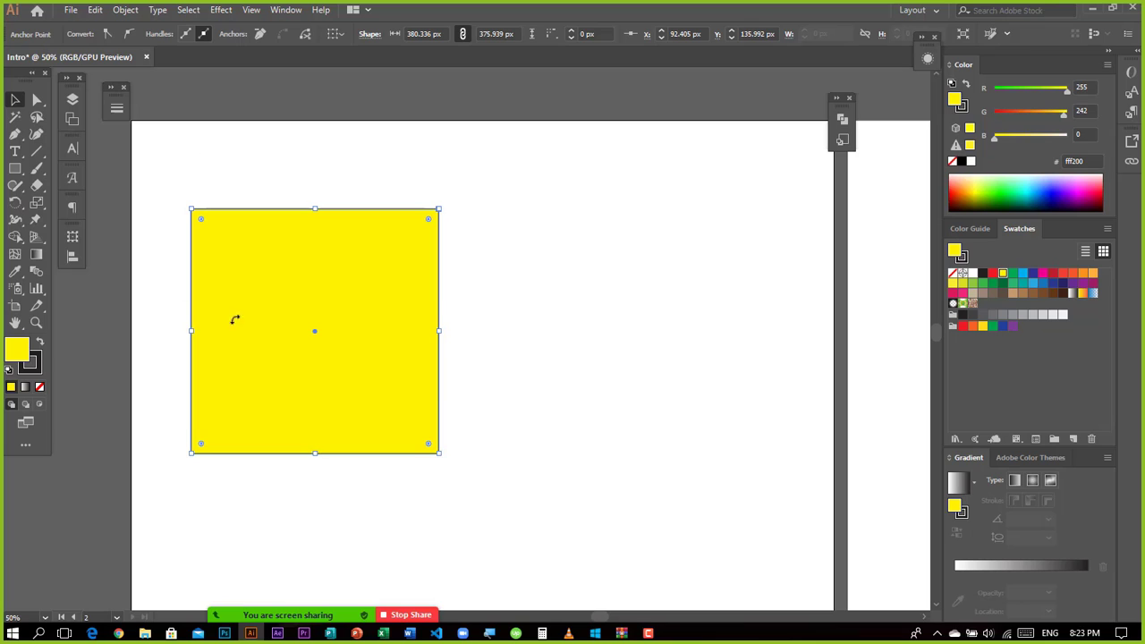
Step: Round every corner of the square except the lower-right one to about 188 px, forming a teardrop
{"action": "key", "text": "a"}
{"action": "left_click", "coordinate": [278, 286]}
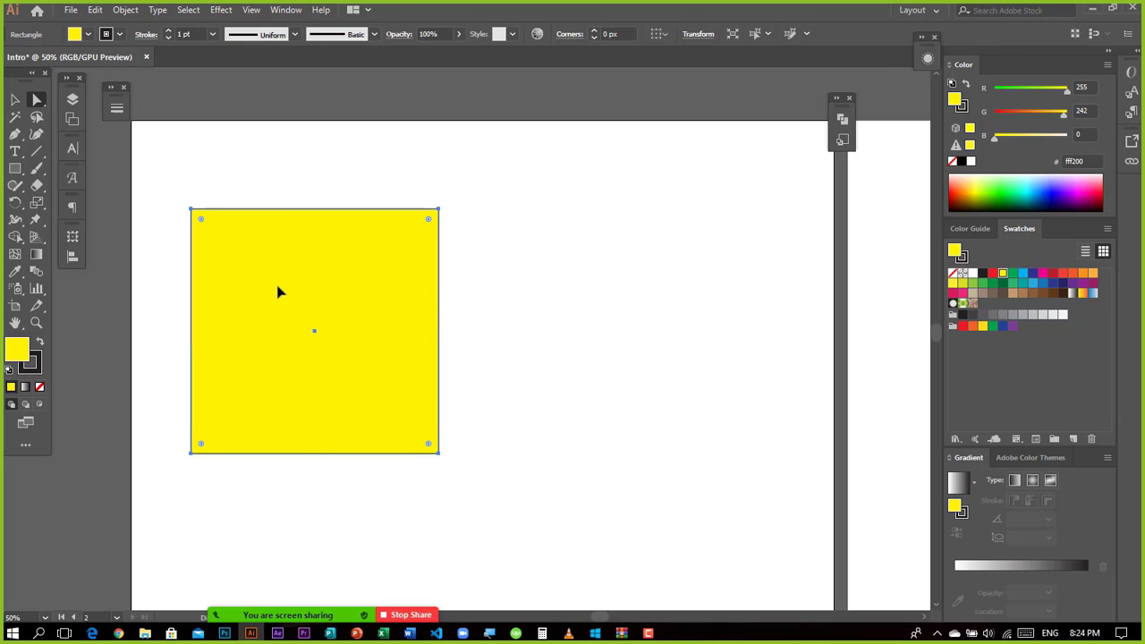
{"action": "left_click", "coordinate": [440, 455]}
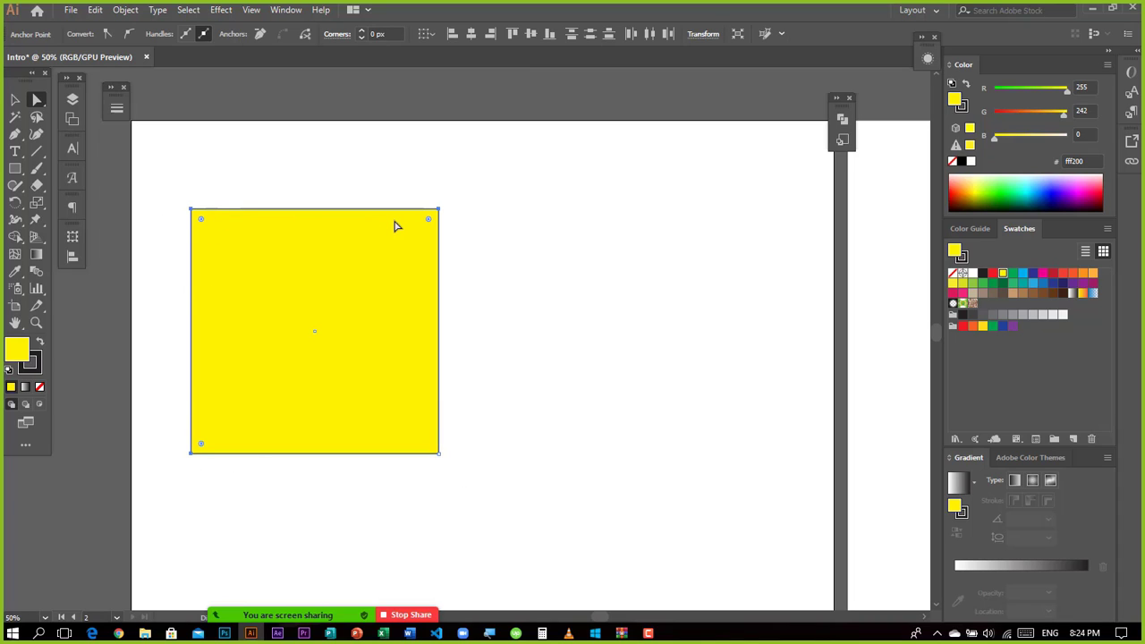
{"action": "left_click_drag", "start_coordinate": [202, 219], "coordinate": [358, 366]}
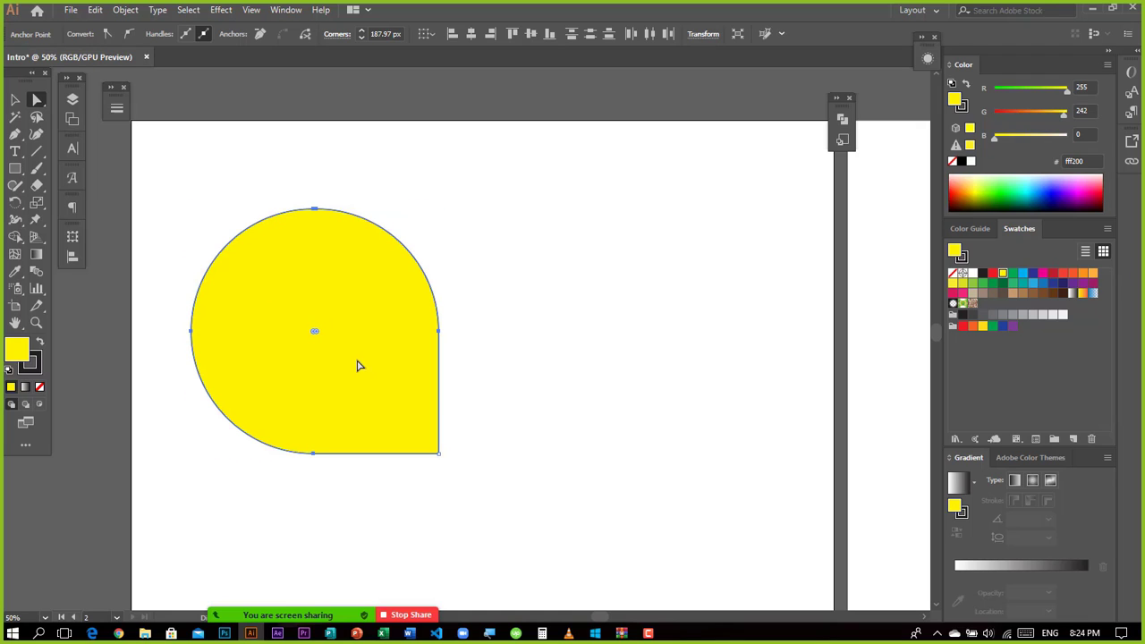
{"action": "left_click", "coordinate": [489, 394]}
{"action": "key", "text": "v"}
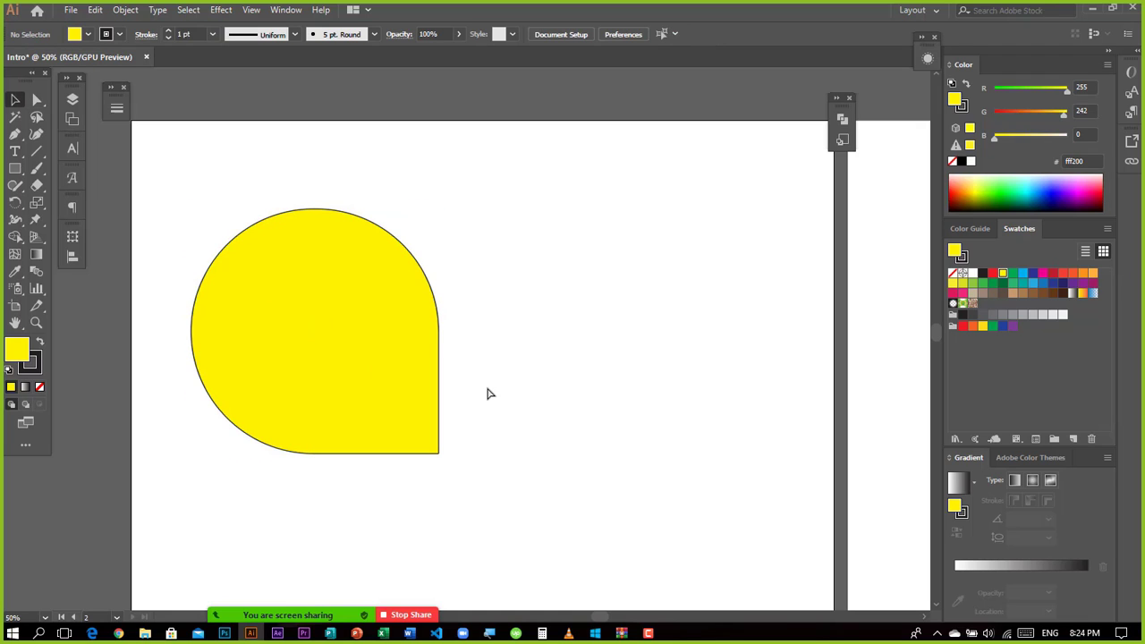
Step: Duplicate the teardrop and place the copy to the right of the original
{"action": "left_click", "coordinate": [344, 326]}
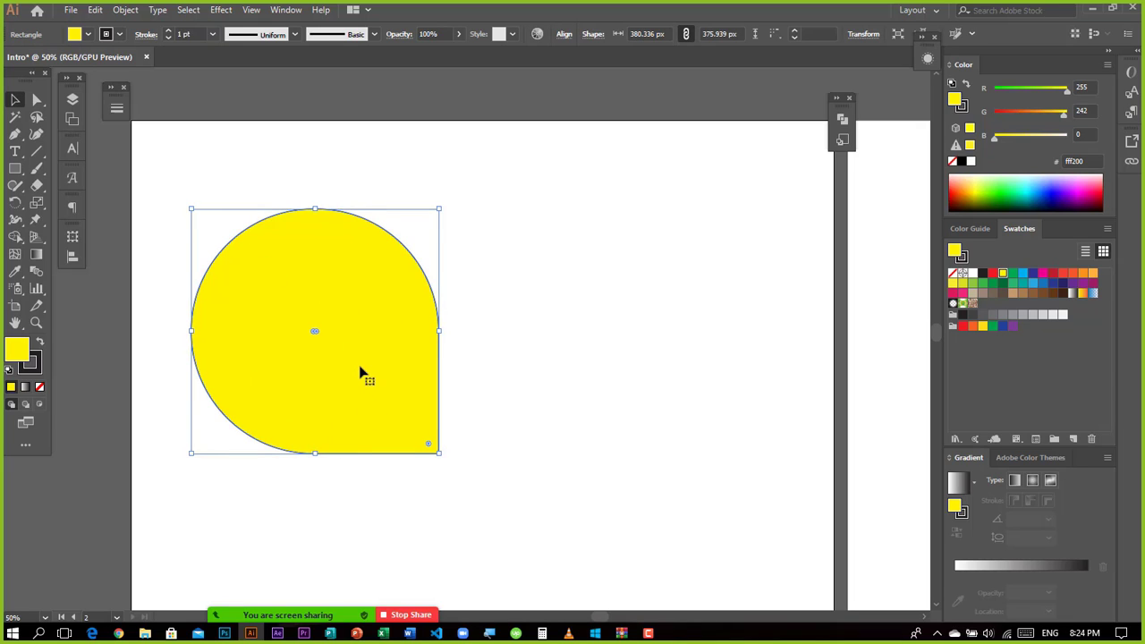
{"action": "key", "text": "a"}
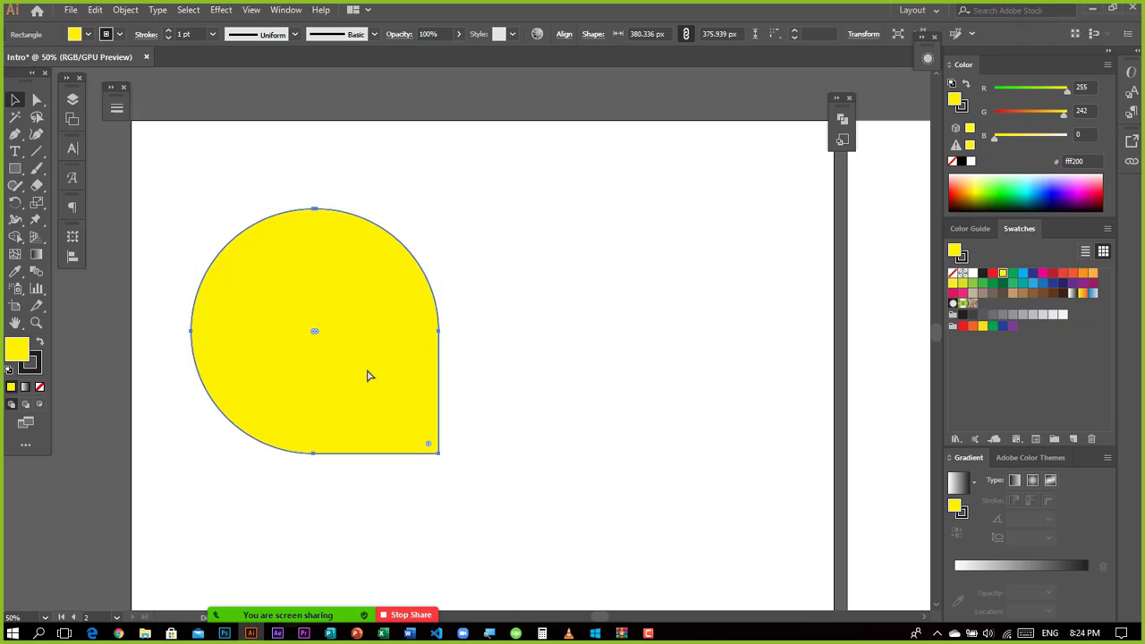
{"action": "key", "text": "ctrl+c"}
{"action": "key", "text": "ctrl+v"}
{"action": "key", "text": "v"}
{"action": "left_click_drag", "start_coordinate": [439, 343], "coordinate": [564, 345]}
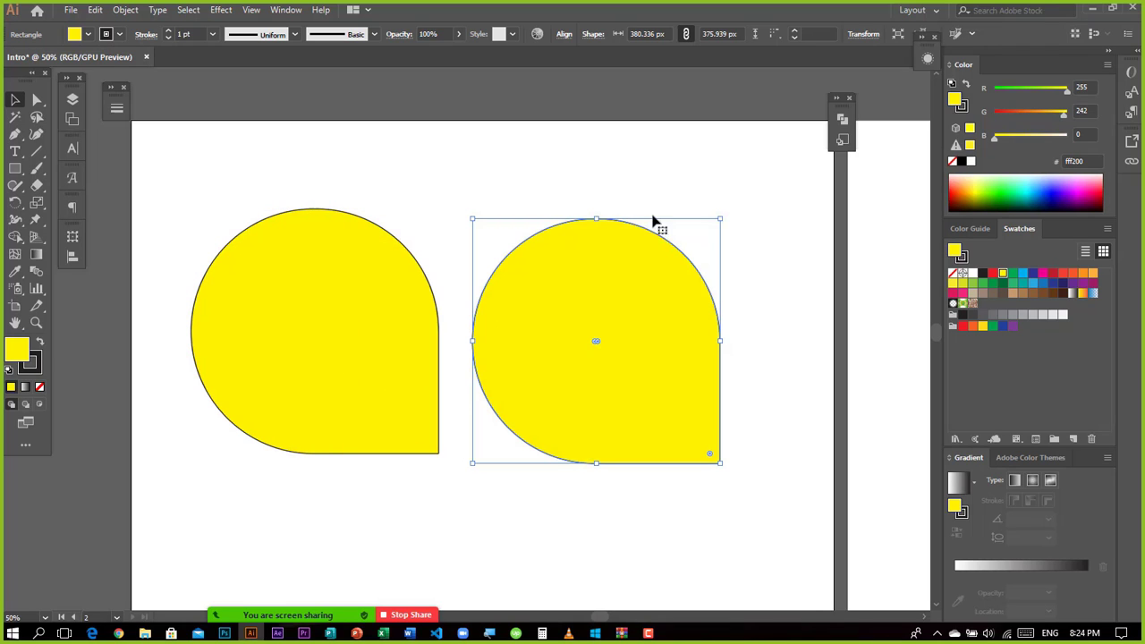
Step: Rotate the copied teardrop a quarter turn clockwise and move it beside the original so their straight edges nearly meet
{"action": "left_click_drag", "start_coordinate": [726, 212], "coordinate": [759, 427]}
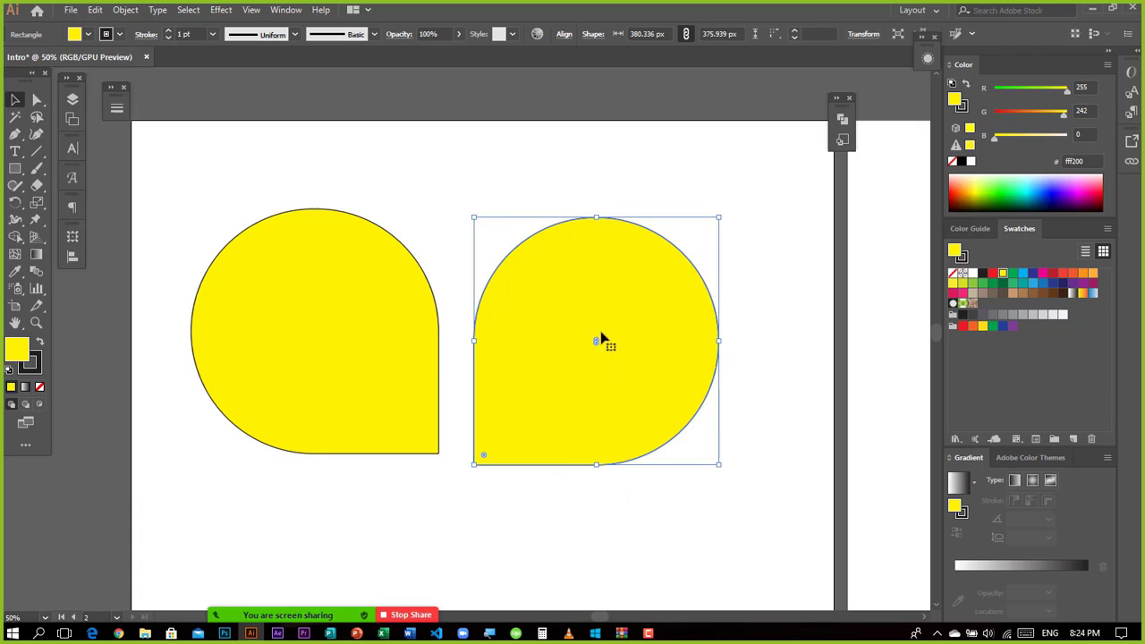
{"action": "left_click_drag", "start_coordinate": [584, 376], "coordinate": [558, 368]}
{"action": "left_click", "coordinate": [778, 396]}
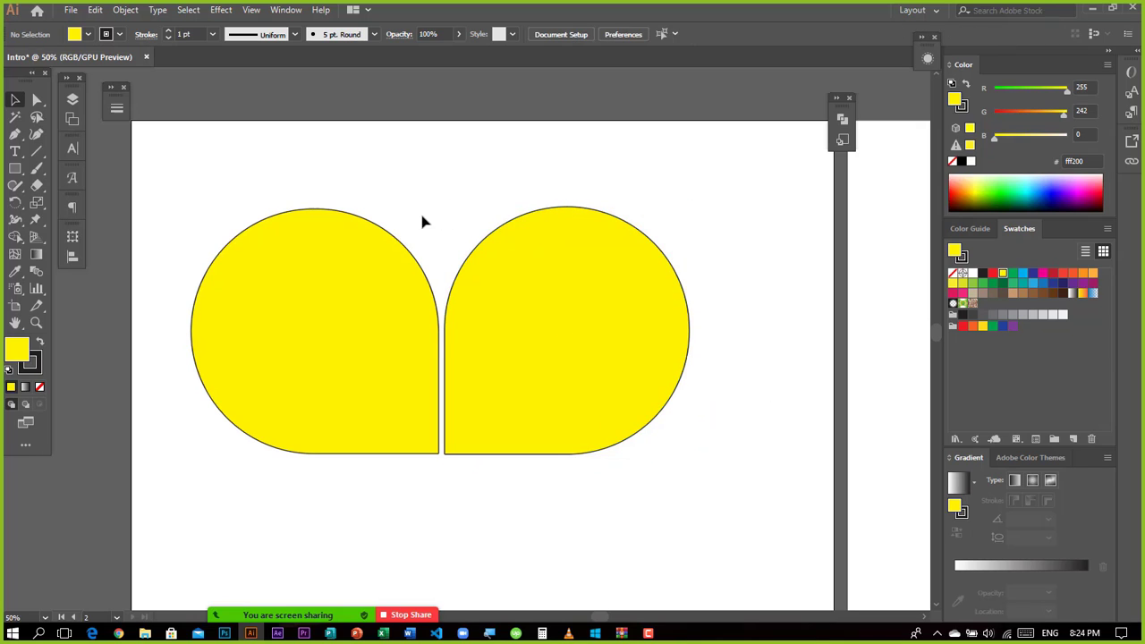
Step: Select both teardrops and duplicate the pair directly below the originals on the artboard
{"action": "left_click_drag", "start_coordinate": [181, 160], "coordinate": [573, 340]}
{"action": "key", "text": "ctrl+1"}
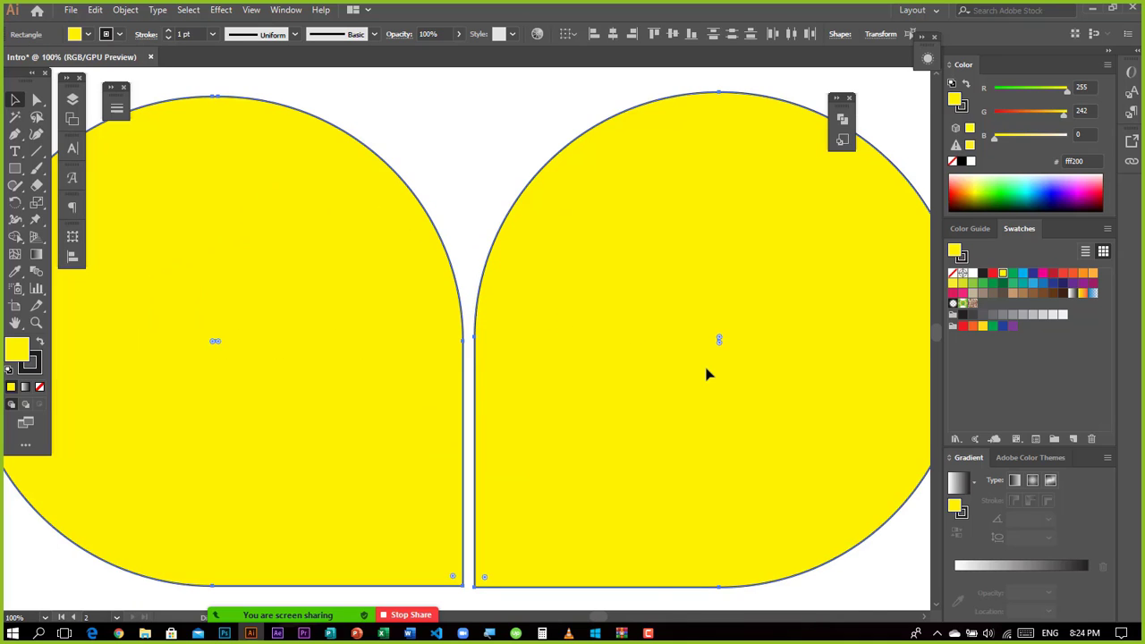
{"action": "key", "text": "ctrl+minus"}
{"action": "key", "text": "ctrl+minus"}
{"action": "key", "text": "ctrl+minus"}
{"action": "key", "text": "ctrl+minus"}
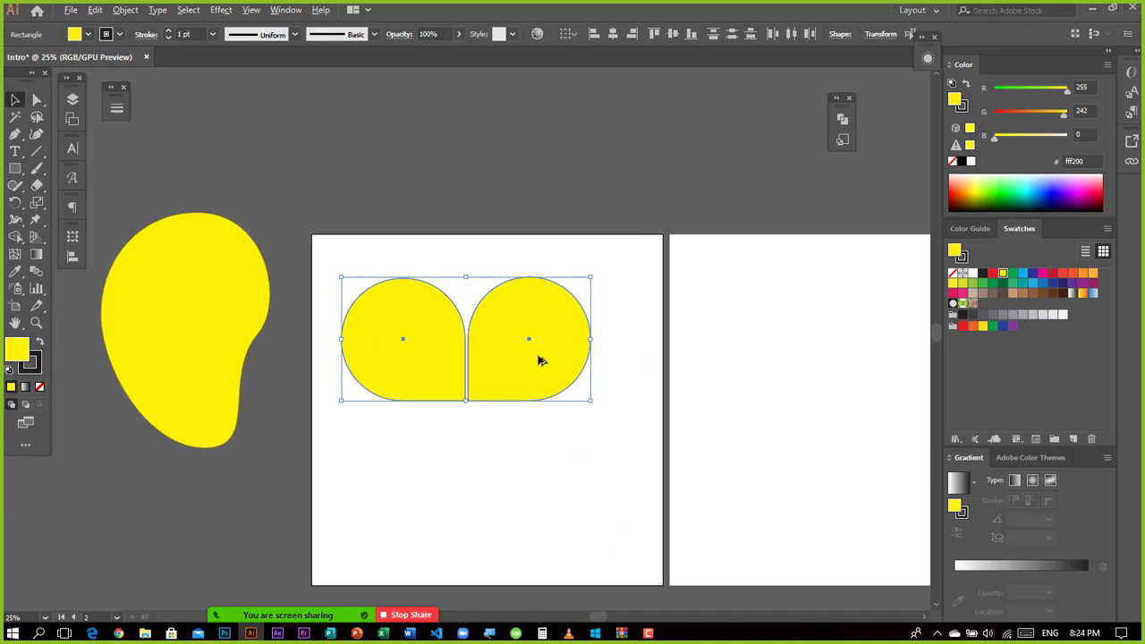
{"action": "left_click_drag", "start_coordinate": [532, 340], "coordinate": [541, 498]}
{"action": "left_click", "coordinate": [609, 427]}
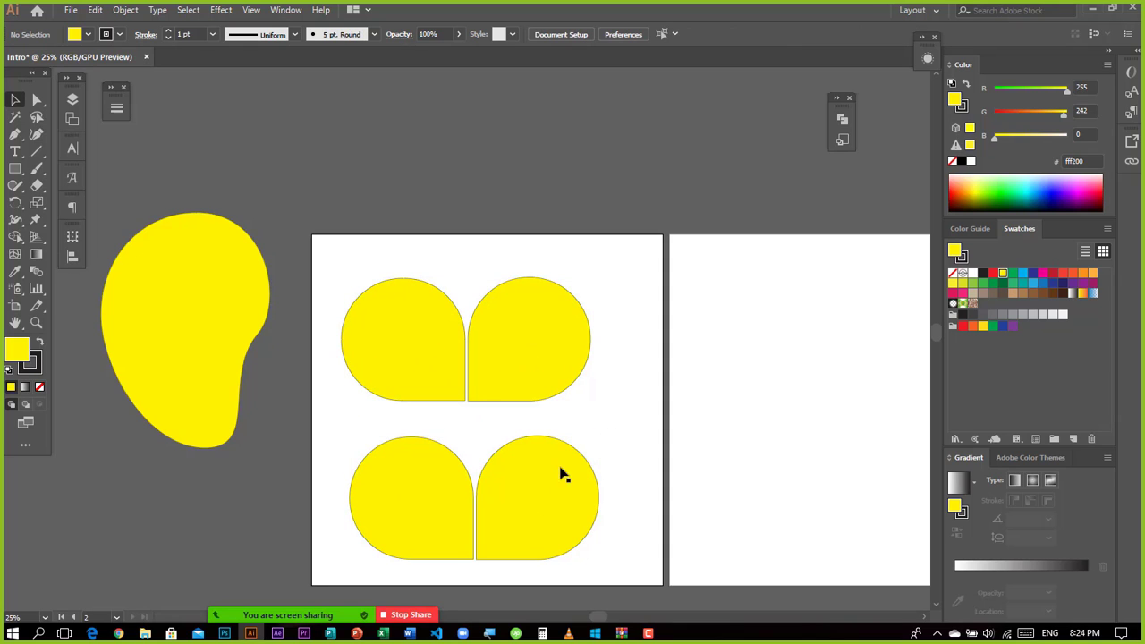
Step: Rotate the lower teardrop pair a half turn and move it up under the top pair to form a four-petal flower
{"action": "left_click_drag", "start_coordinate": [316, 455], "coordinate": [638, 526]}
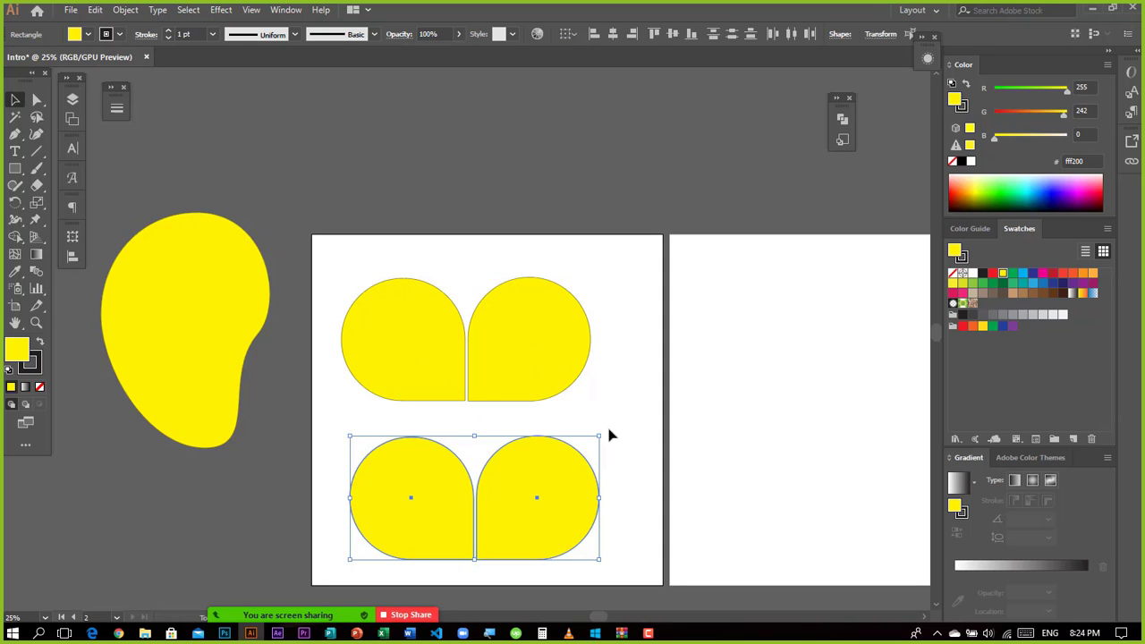
{"action": "left_click_drag", "start_coordinate": [609, 435], "coordinate": [422, 467]}
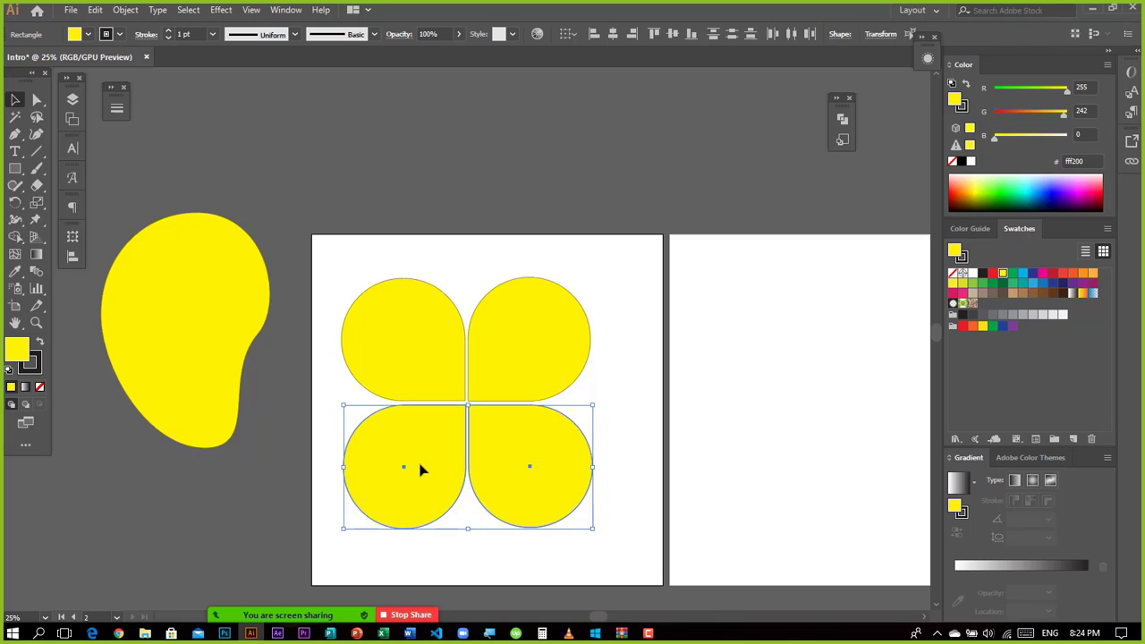
{"action": "left_click", "coordinate": [685, 457]}
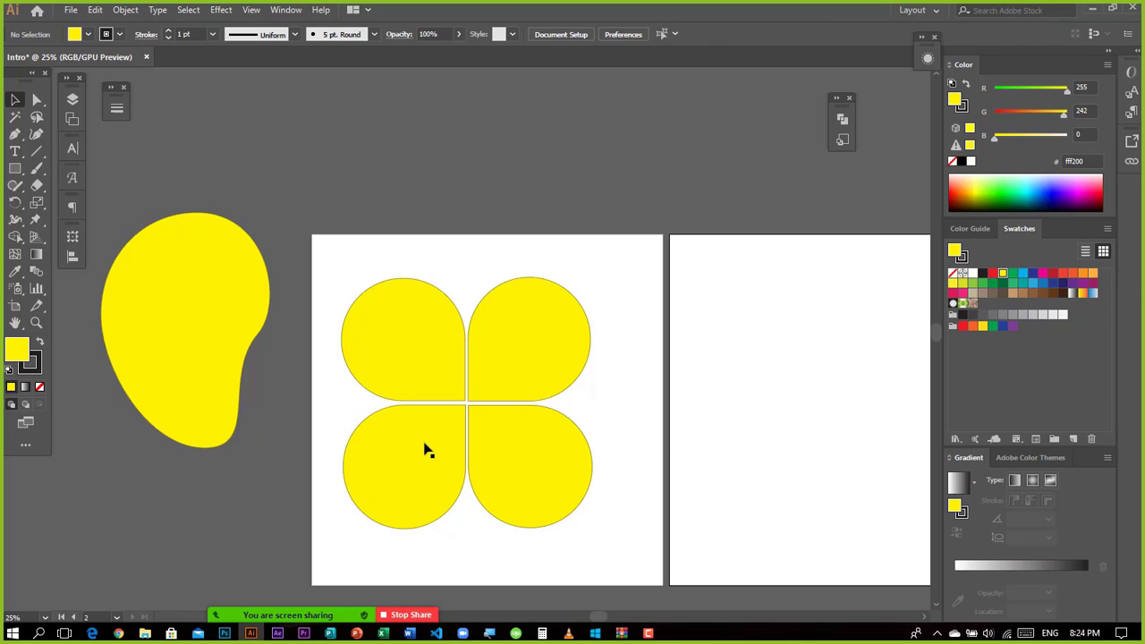
Step: Scale all four petals down together to roughly half size and move them off the artboard, above the yellow mango shape
{"action": "left_click_drag", "start_coordinate": [331, 250], "coordinate": [627, 537]}
{"action": "left_click_drag", "start_coordinate": [537, 468], "coordinate": [565, 437]}
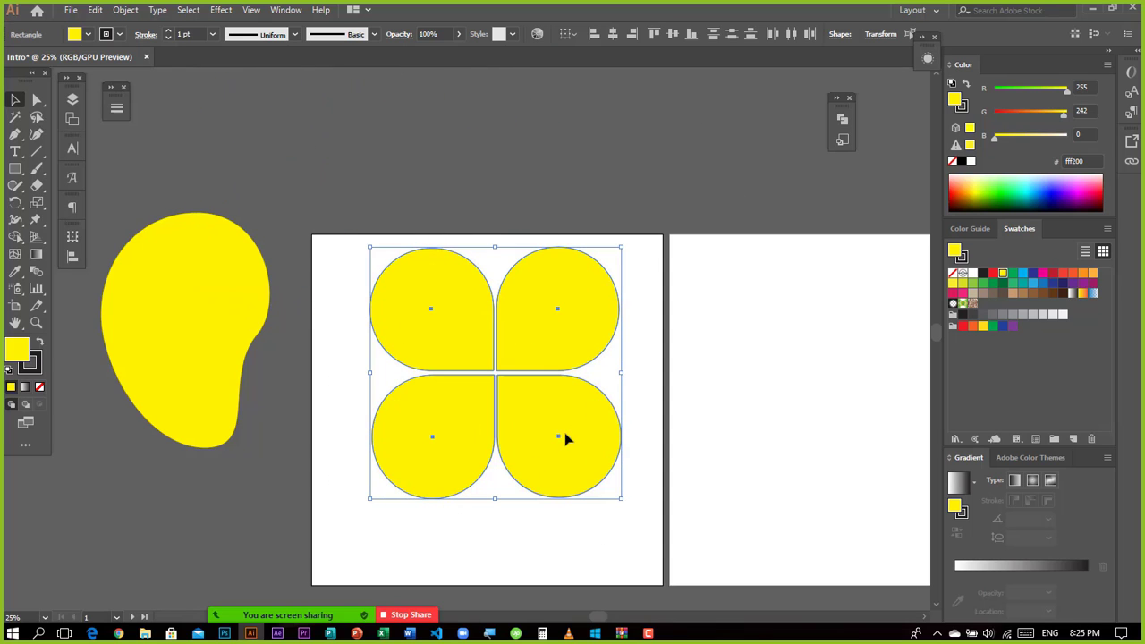
{"action": "left_click_drag", "start_coordinate": [622, 501], "coordinate": [514, 390]}
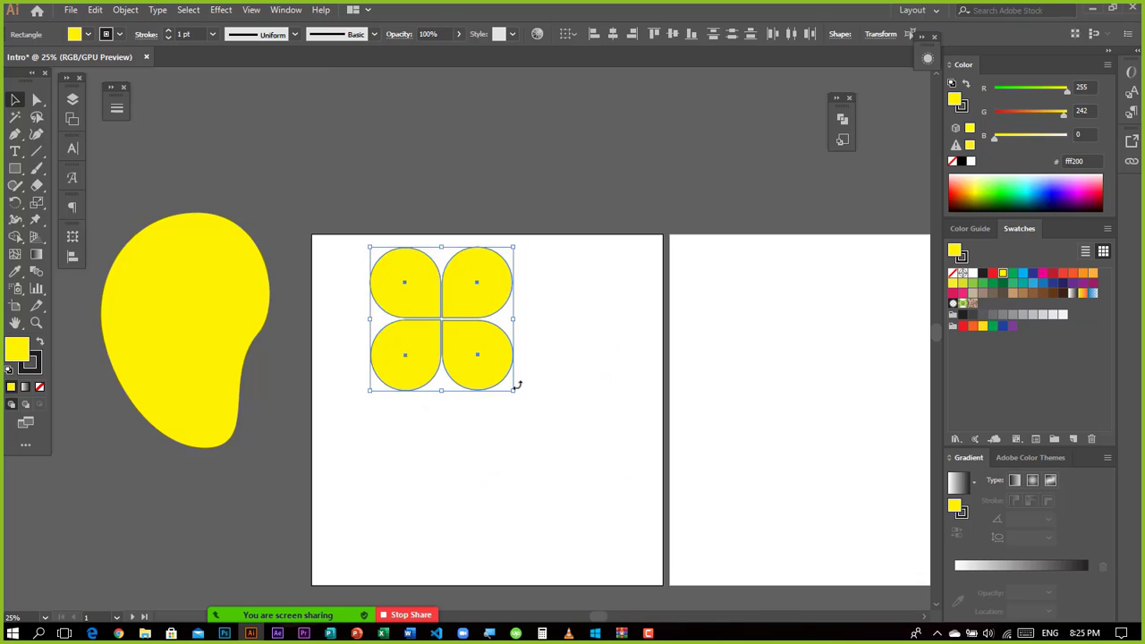
{"action": "left_click_drag", "start_coordinate": [465, 338], "coordinate": [235, 153]}
{"action": "left_click", "coordinate": [374, 157]}
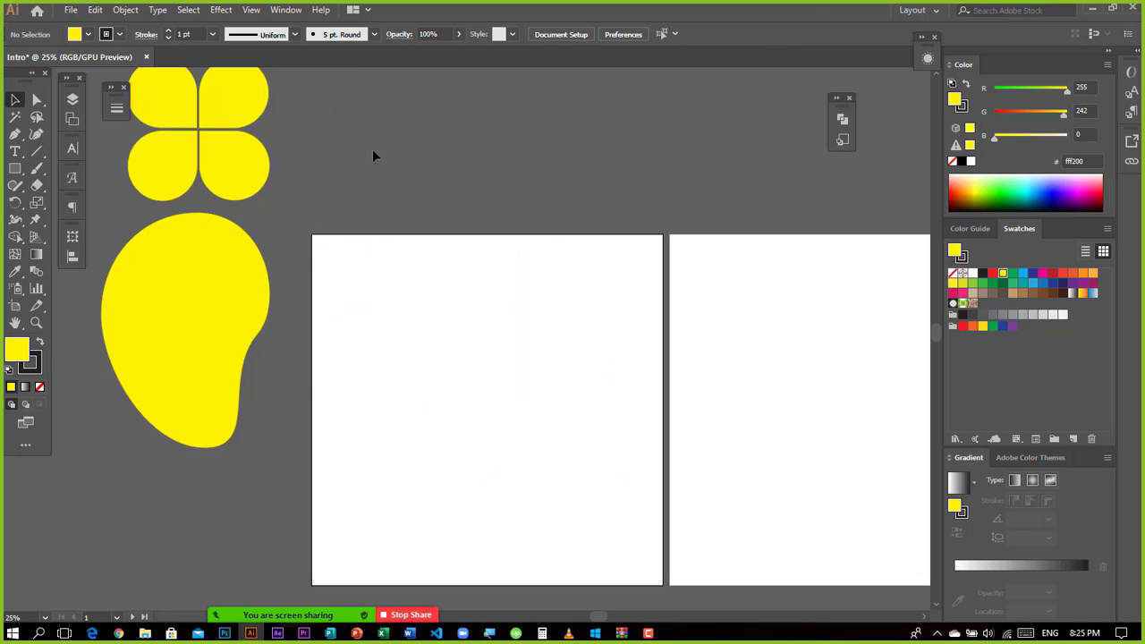
Step: Draw a yellow rectangle about 550 by 295 px on the empty artboard and select its upper-left and lower-right anchor points
{"action": "left_click", "coordinate": [36, 100]}
{"action": "left_click", "coordinate": [15, 170]}
{"action": "left_click_drag", "start_coordinate": [383, 289], "coordinate": [562, 385]}
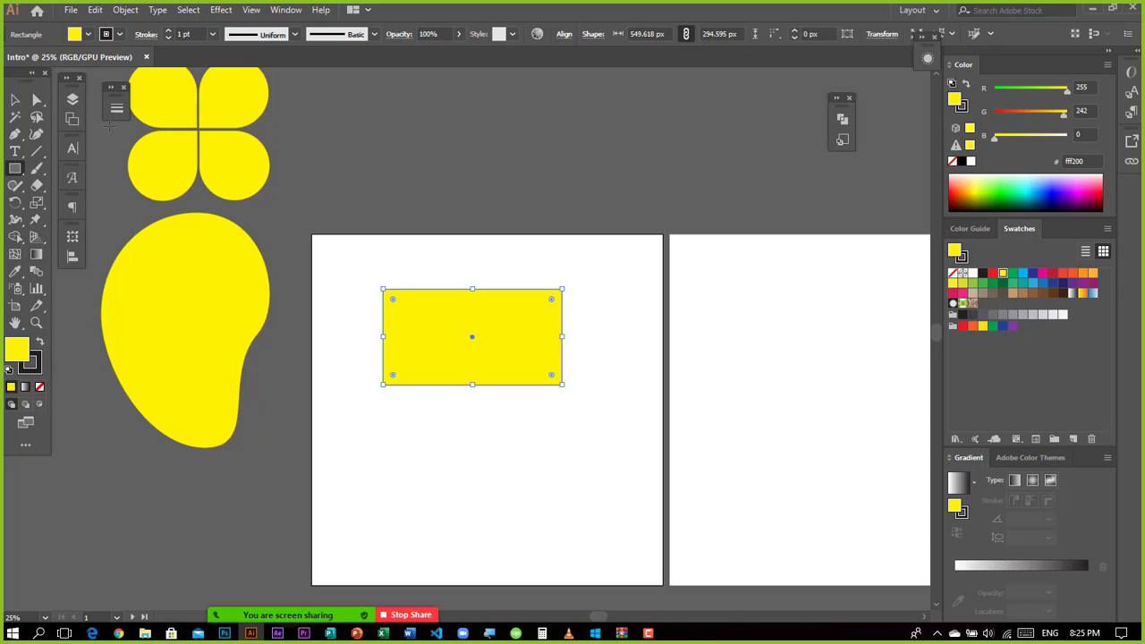
{"action": "left_click", "coordinate": [39, 102]}
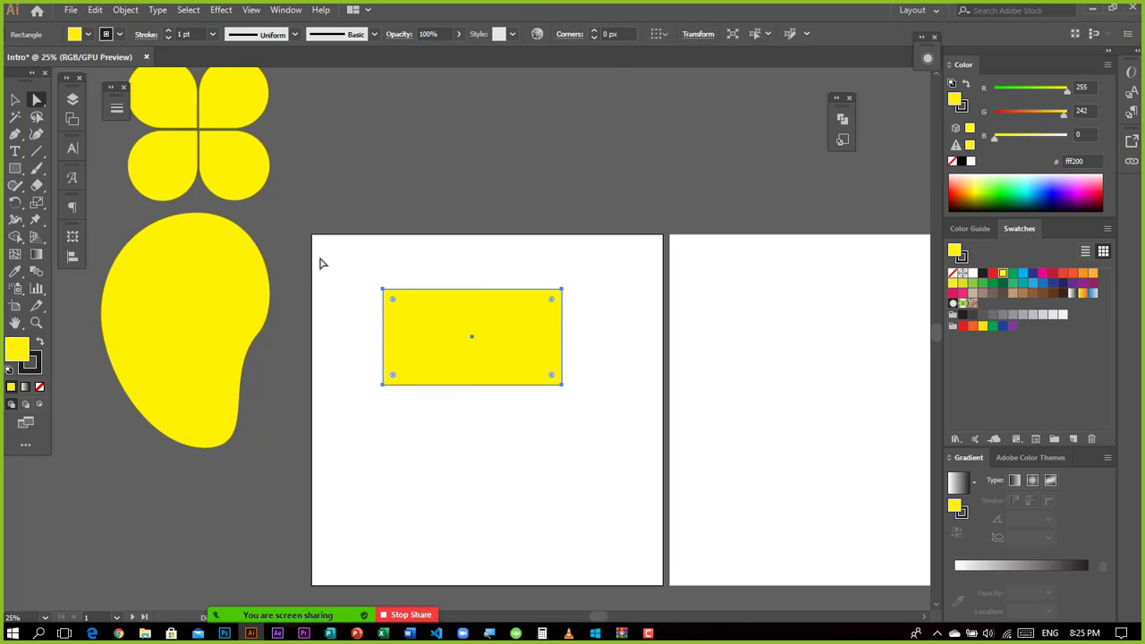
{"action": "left_click", "coordinate": [384, 287]}
{"action": "left_click", "coordinate": [383, 289]}
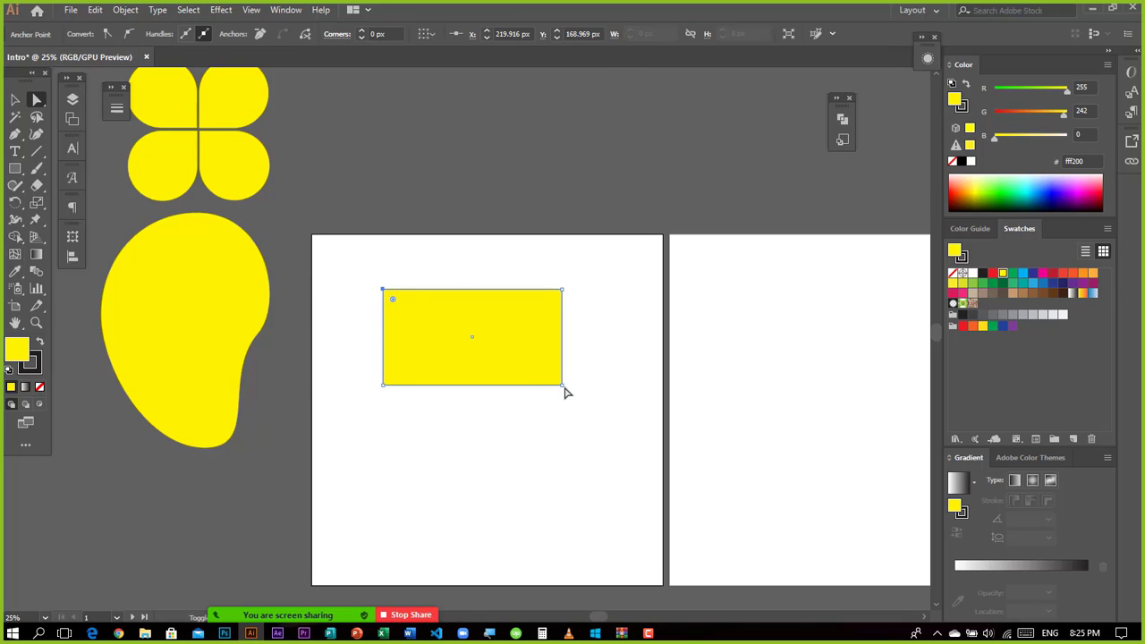
{"action": "left_click_drag", "start_coordinate": [551, 374], "coordinate": [462, 320]}
{"action": "left_click", "coordinate": [535, 474]}
{"action": "left_click", "coordinate": [485, 384]}
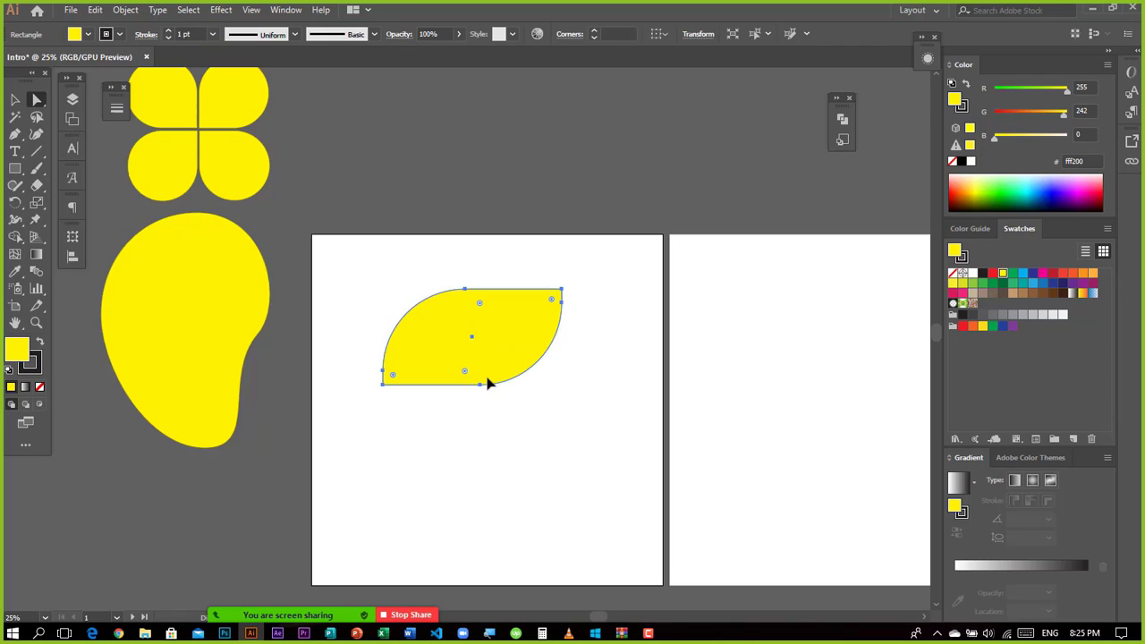
{"action": "key", "text": "ctrl+z"}
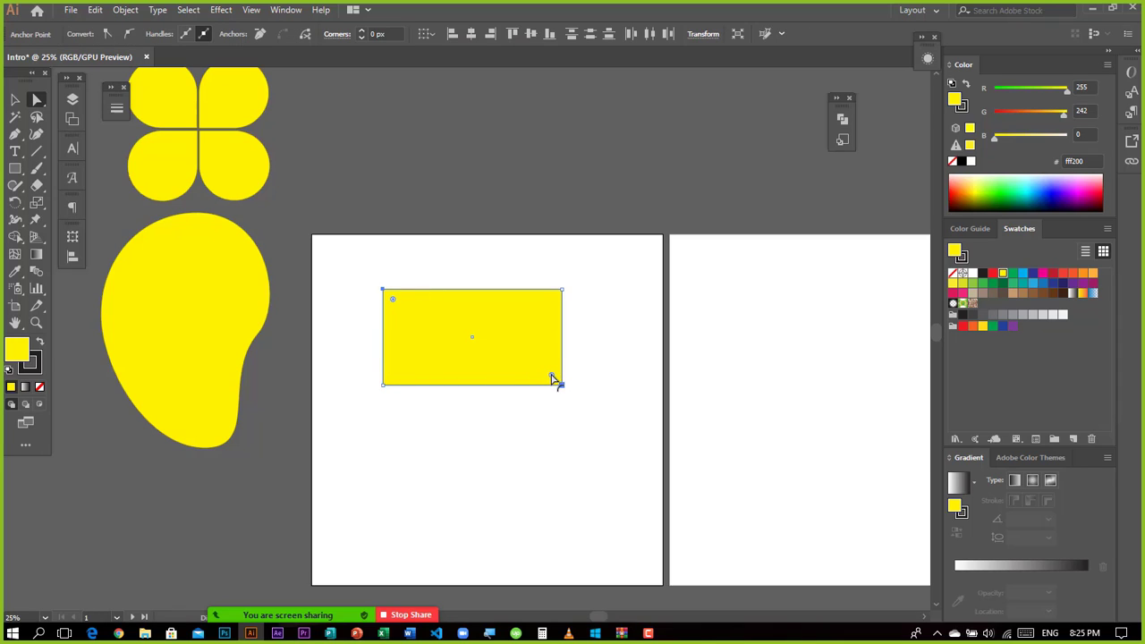
Step: Round the rectangle's upper-left and lower-right corners to about 294.6 px and fill the resulting leaf with dark green 006838
{"action": "left_click_drag", "start_coordinate": [551, 377], "coordinate": [415, 283]}
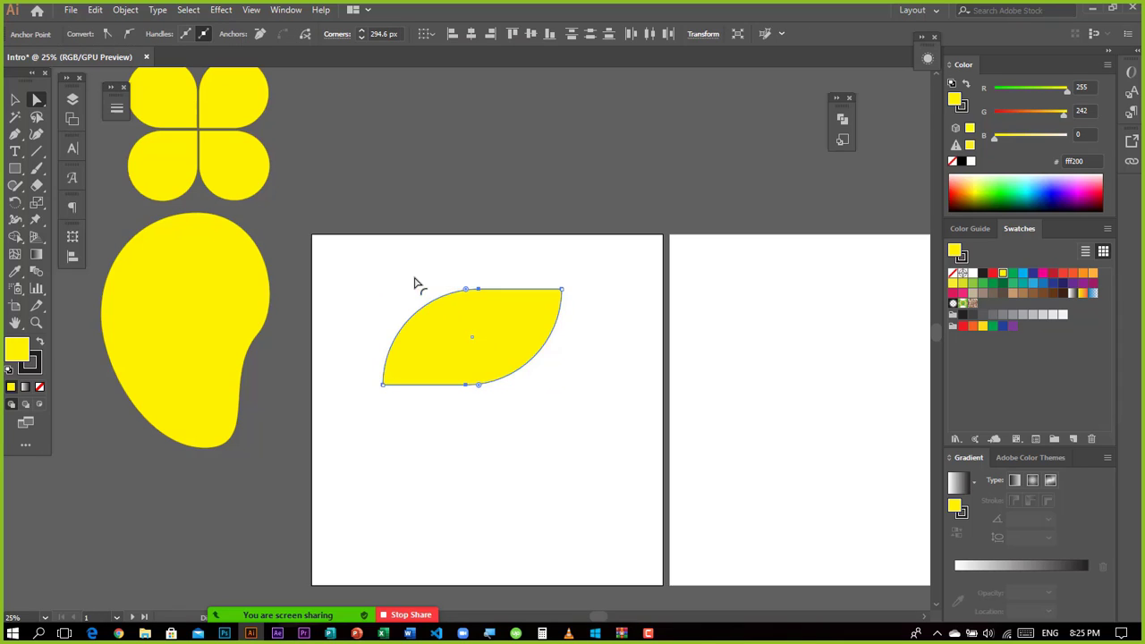
{"action": "left_click", "coordinate": [506, 467]}
{"action": "left_click", "coordinate": [453, 327]}
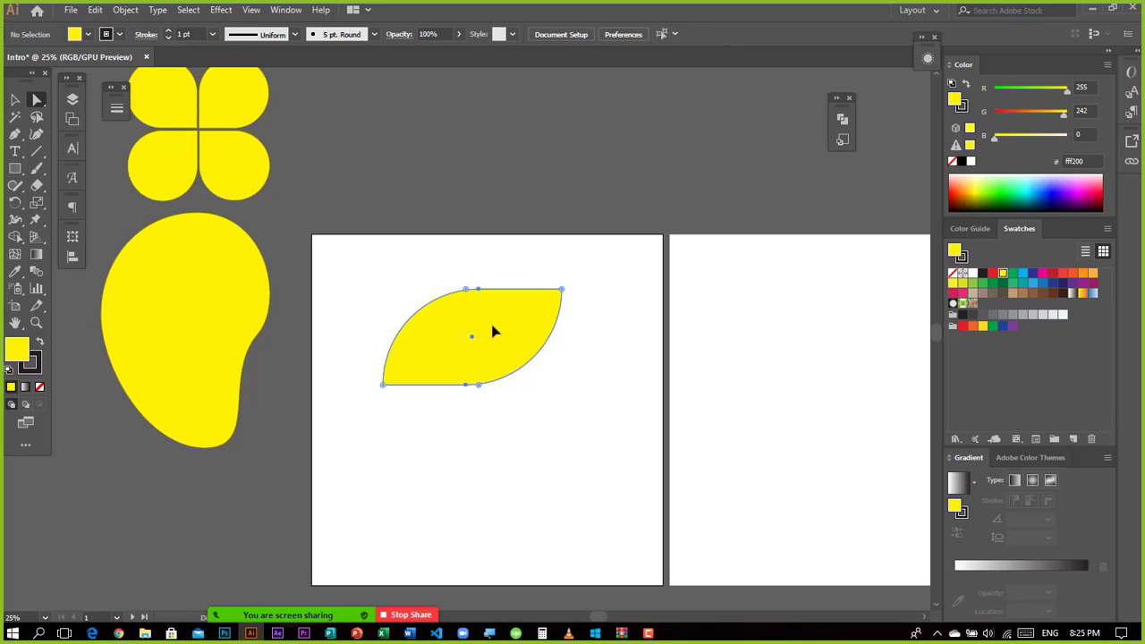
{"action": "left_click", "coordinate": [1002, 283]}
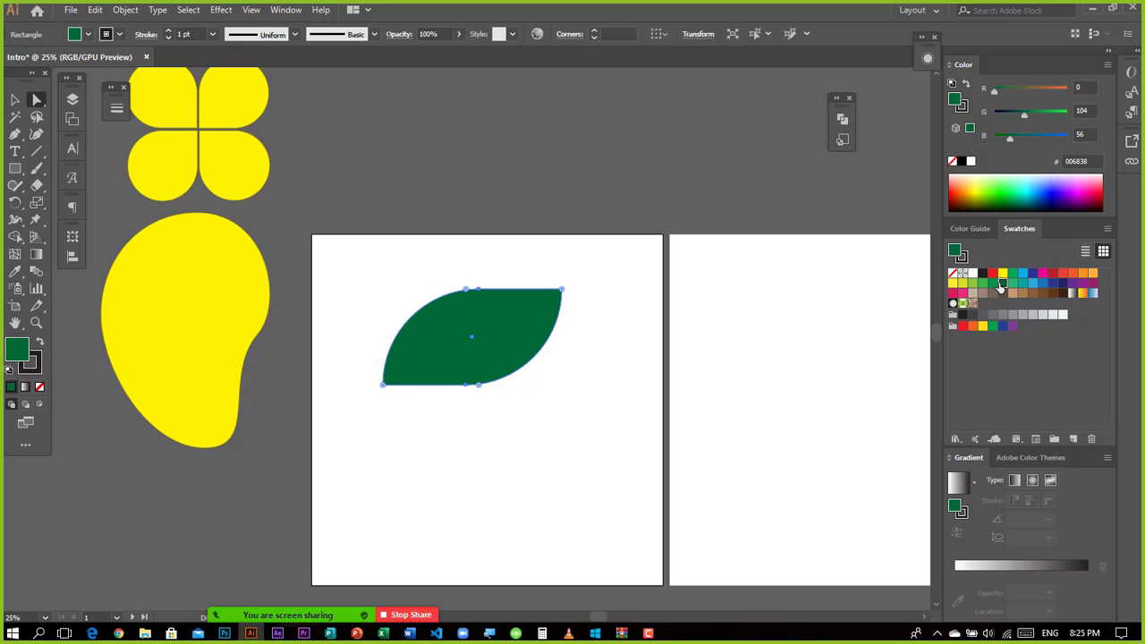
{"action": "left_click", "coordinate": [605, 370]}
Step: Place the green leaf over the mango's top, narrow it to about 295 px wide and tilt it slightly clockwise
{"action": "key", "text": "v"}
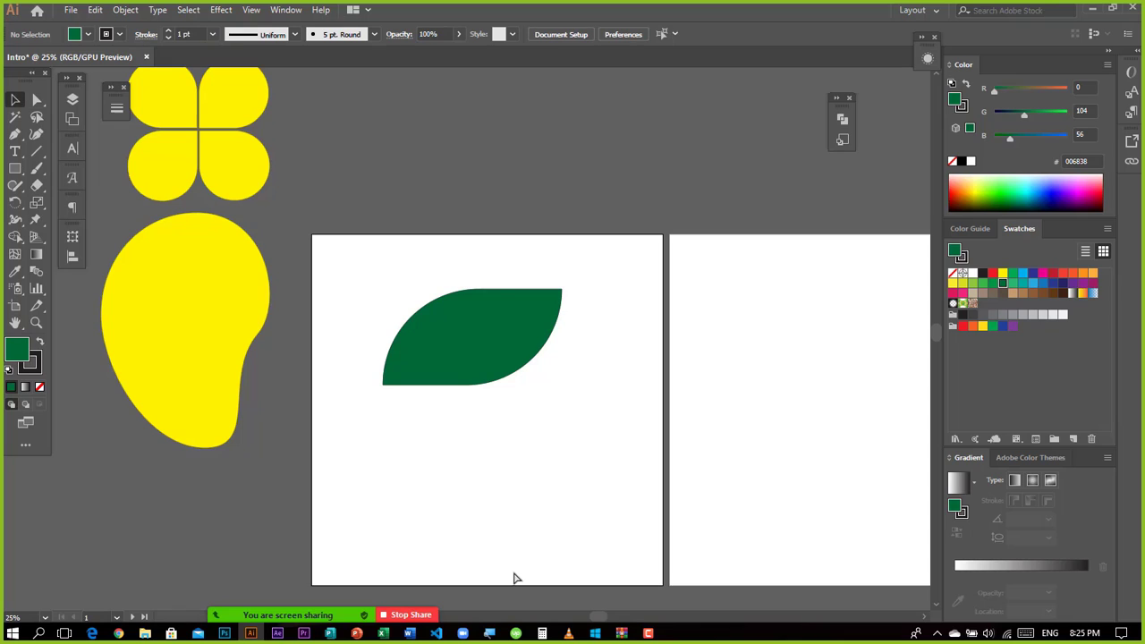
{"action": "left_click_drag", "start_coordinate": [473, 310], "coordinate": [225, 219]}
{"action": "left_click_drag", "start_coordinate": [316, 194], "coordinate": [230, 231]}
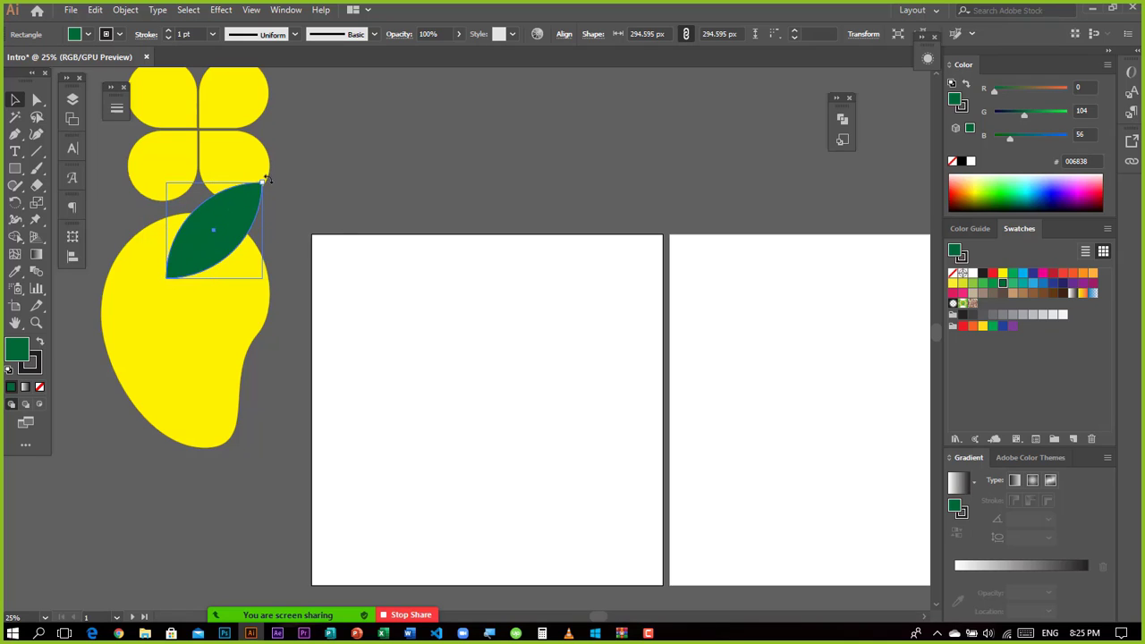
{"action": "left_click_drag", "start_coordinate": [269, 177], "coordinate": [185, 235]}
{"action": "left_click", "coordinate": [355, 266]}
{"action": "left_click", "coordinate": [490, 311]}
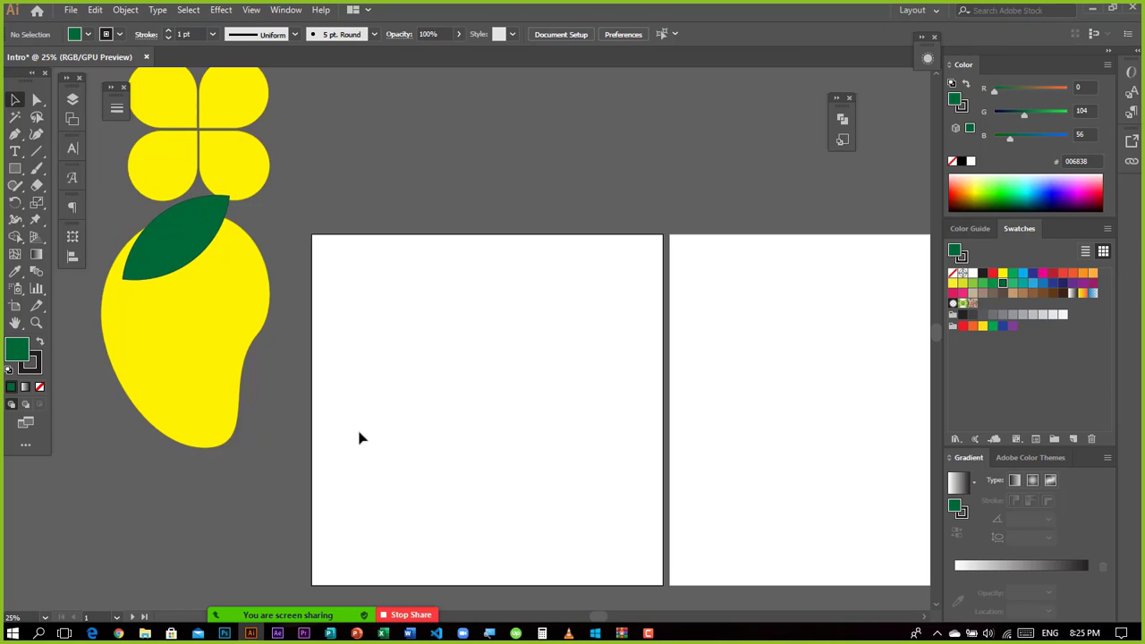
{"action": "left_click", "coordinate": [36, 99]}
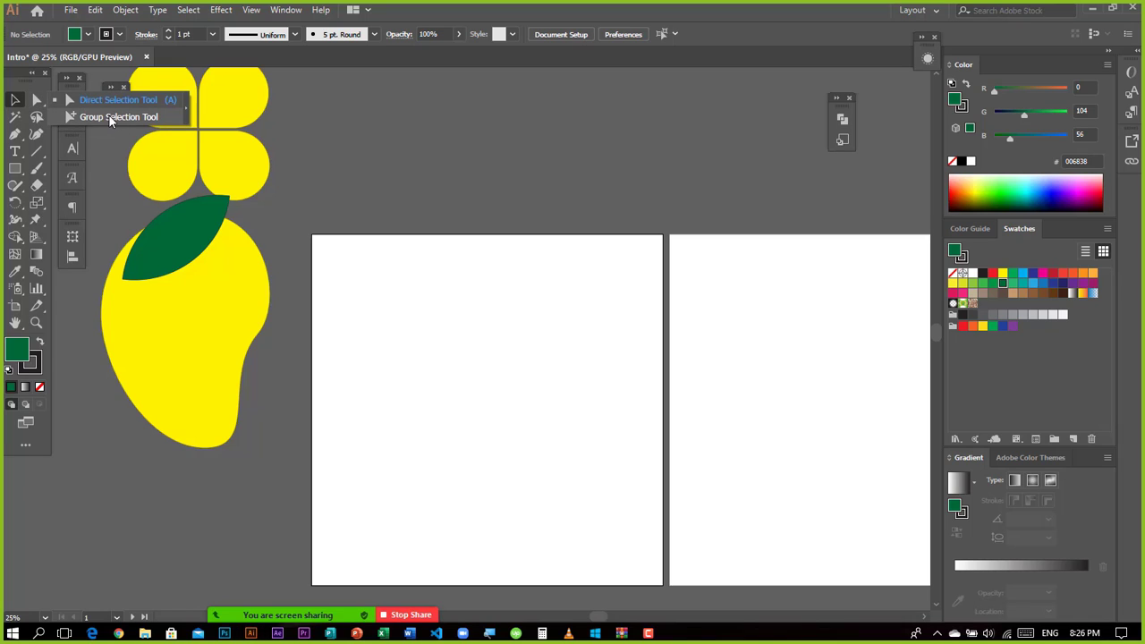
{"action": "left_click", "coordinate": [90, 117]}
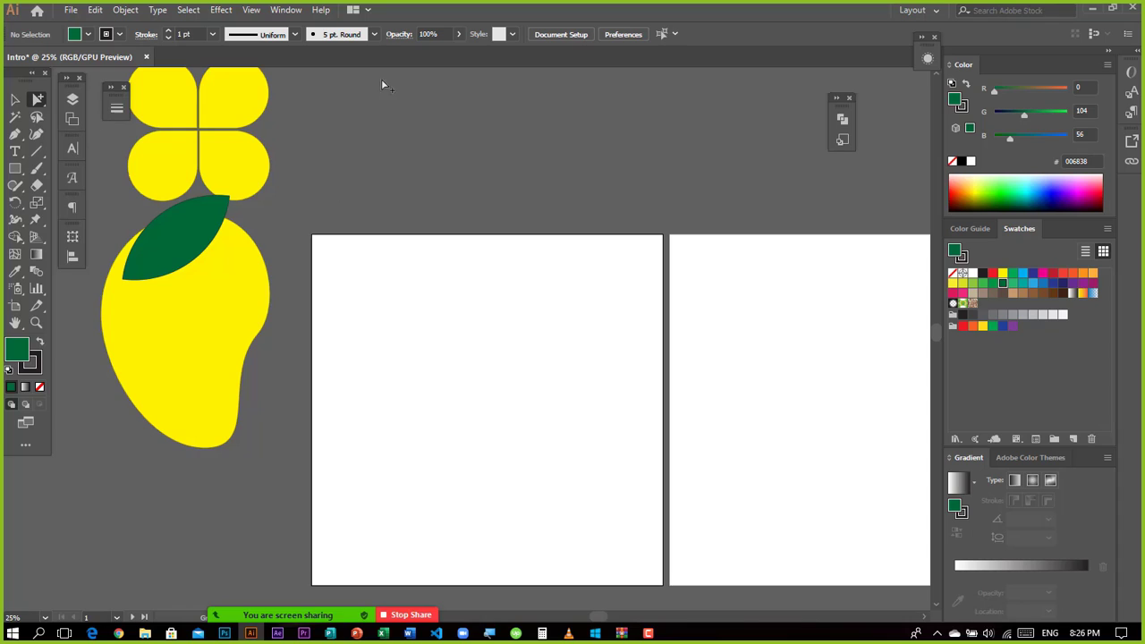
{"action": "key", "text": "v"}
Step: Select all four yellow petals and move them together onto the empty first artboard
{"action": "left_click", "coordinate": [188, 103]}
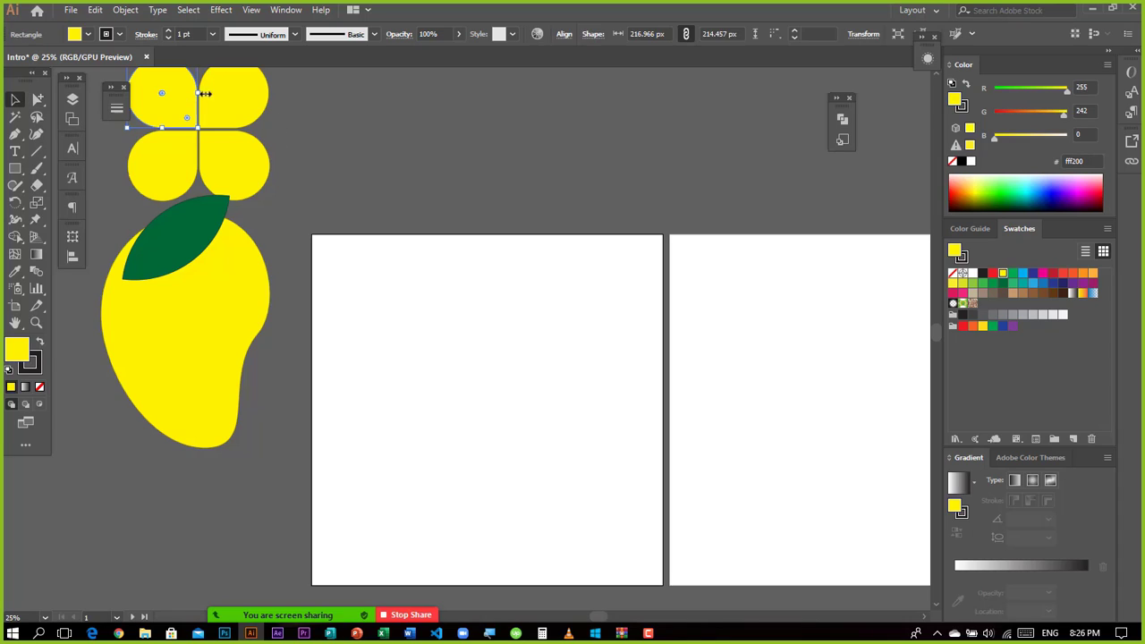
{"action": "left_click", "coordinate": [238, 97], "text": "shift"}
{"action": "left_click", "coordinate": [234, 158], "text": "shift"}
{"action": "left_click", "coordinate": [170, 157], "text": "shift"}
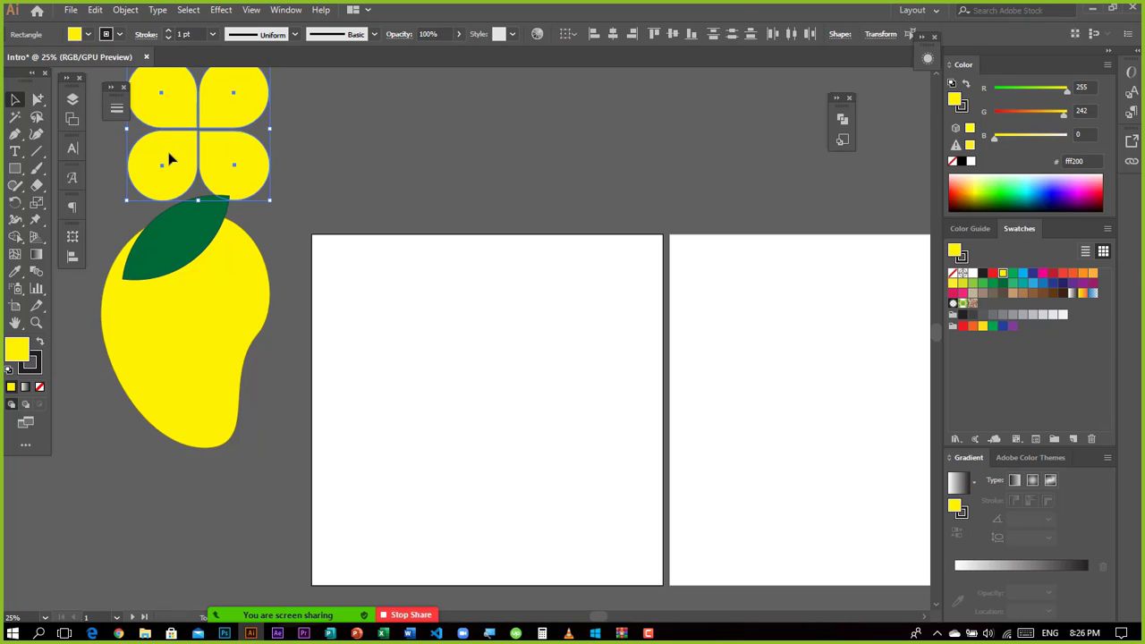
{"action": "left_click_drag", "start_coordinate": [170, 101], "coordinate": [438, 329]}
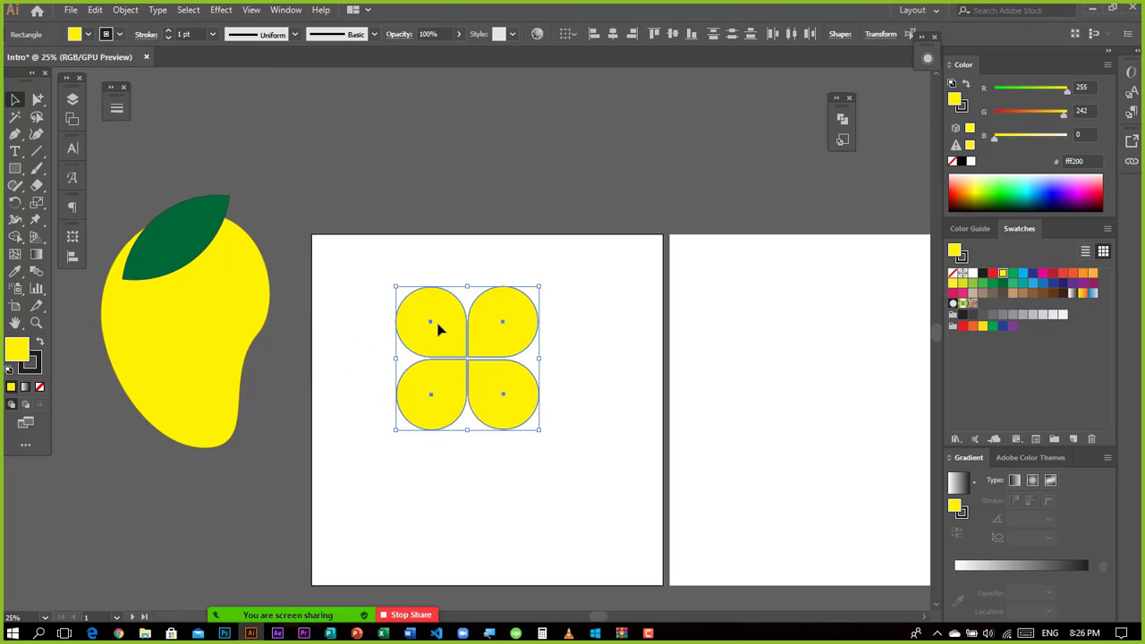
Step: Group the four selected petals and move the group slightly up and to the right on the artboard
{"action": "key", "text": "shift+m"}
{"action": "right_click", "coordinate": [439, 329]}
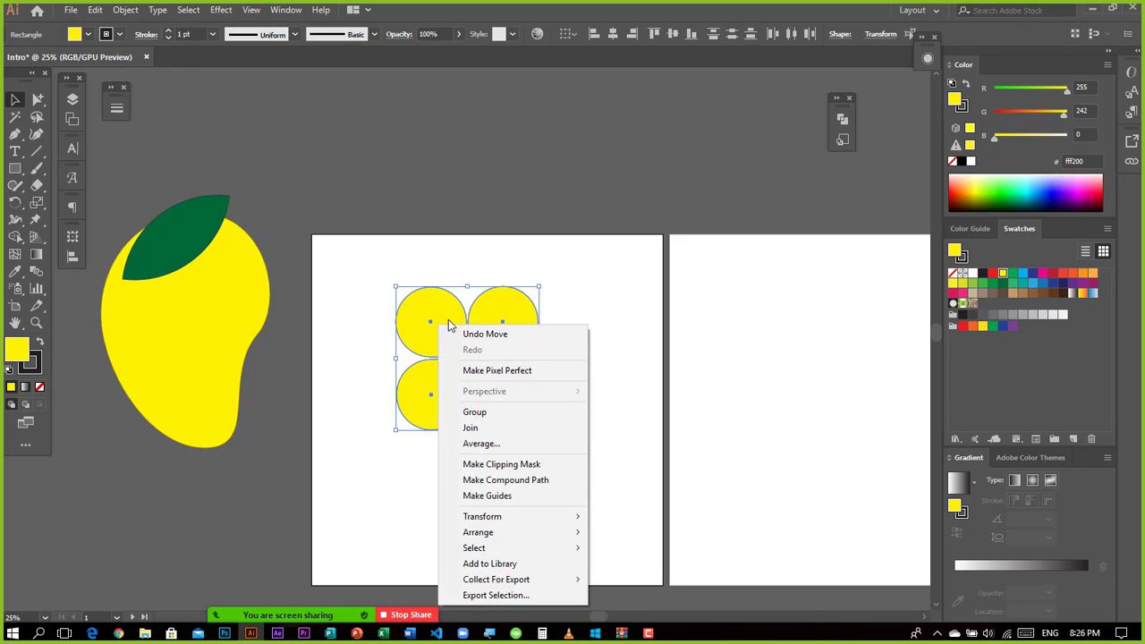
{"action": "left_click", "coordinate": [490, 412]}
{"action": "left_click", "coordinate": [613, 332]}
{"action": "left_click_drag", "start_coordinate": [483, 326], "coordinate": [552, 294]}
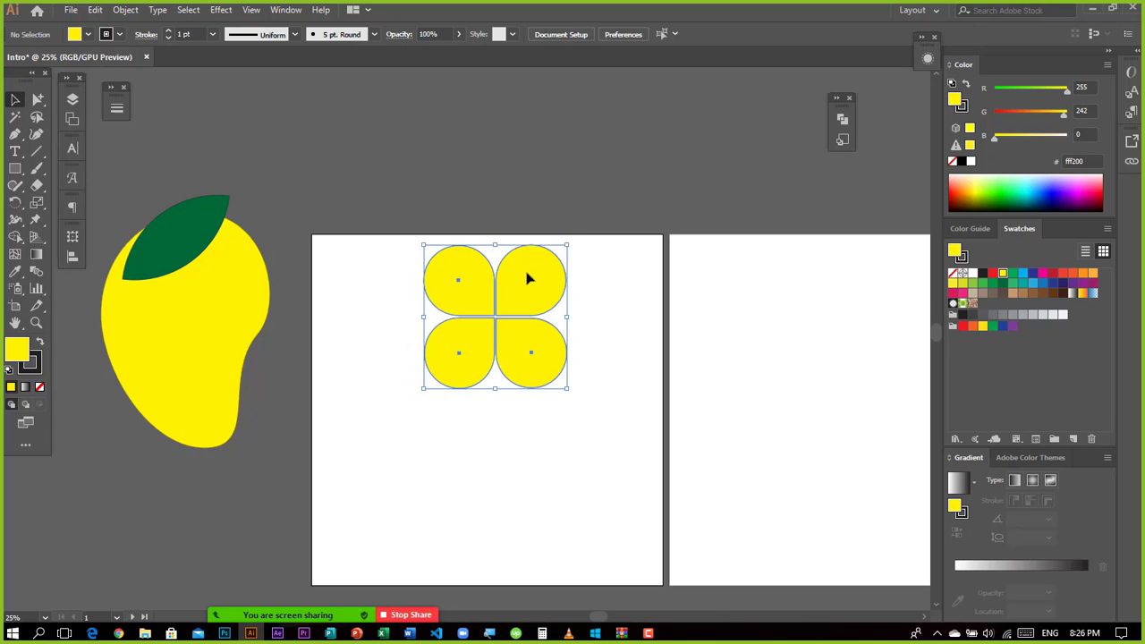
Step: Rotate the petal group 45 degrees and scale it down proportionally to about 424 px wide
{"action": "left_click_drag", "start_coordinate": [562, 238], "coordinate": [534, 303]}
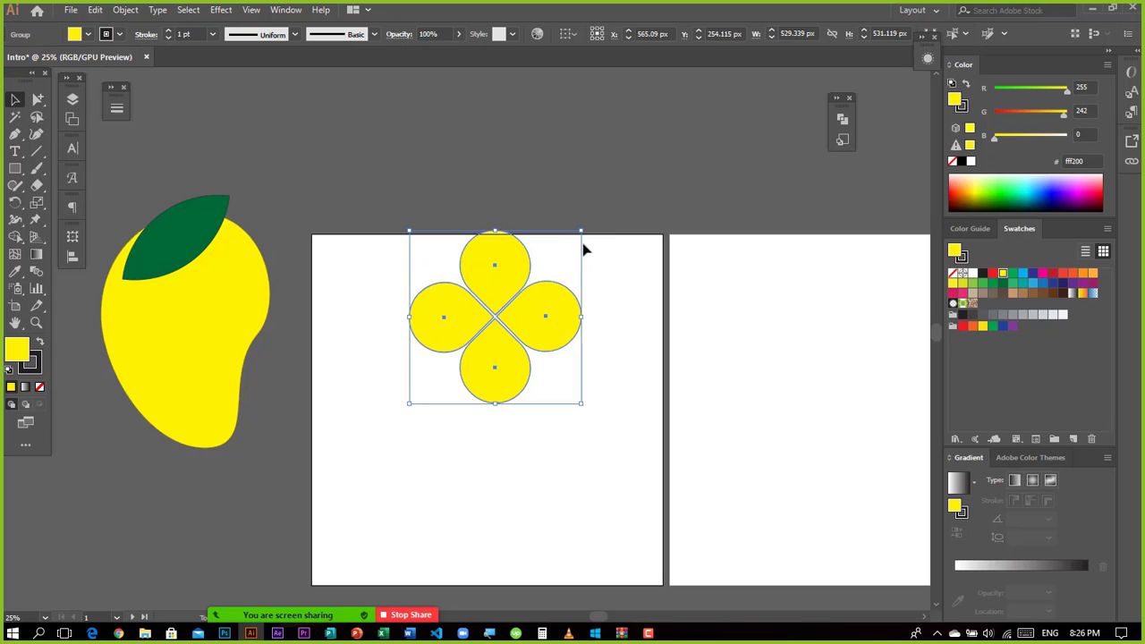
{"action": "left_click_drag", "start_coordinate": [582, 231], "coordinate": [548, 266]}
{"action": "left_click", "coordinate": [633, 311]}
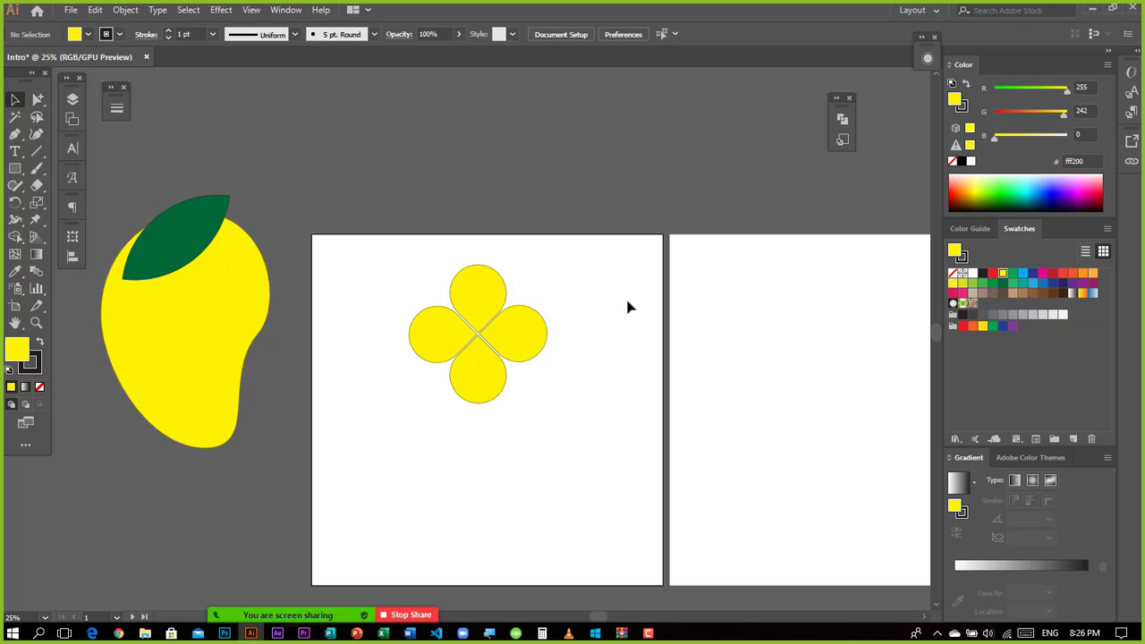
Step: Shift the petal group slightly upward and enlarge it to about 482 by 483 px
{"action": "left_click_drag", "start_coordinate": [505, 339], "coordinate": [509, 328]}
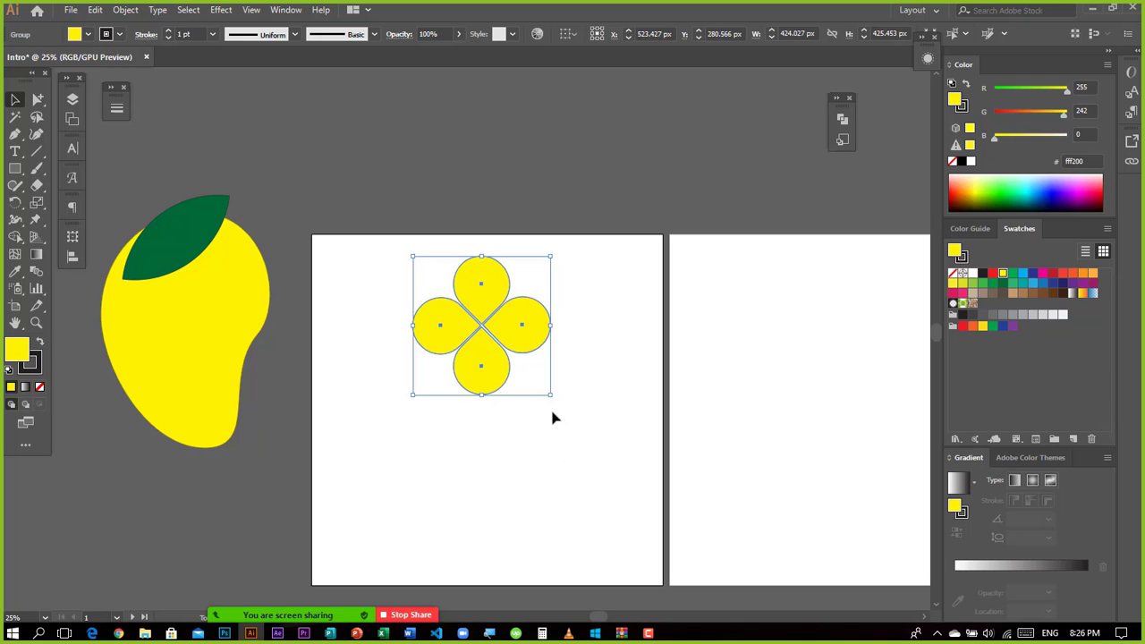
{"action": "left_click_drag", "start_coordinate": [550, 394], "coordinate": [569, 412]}
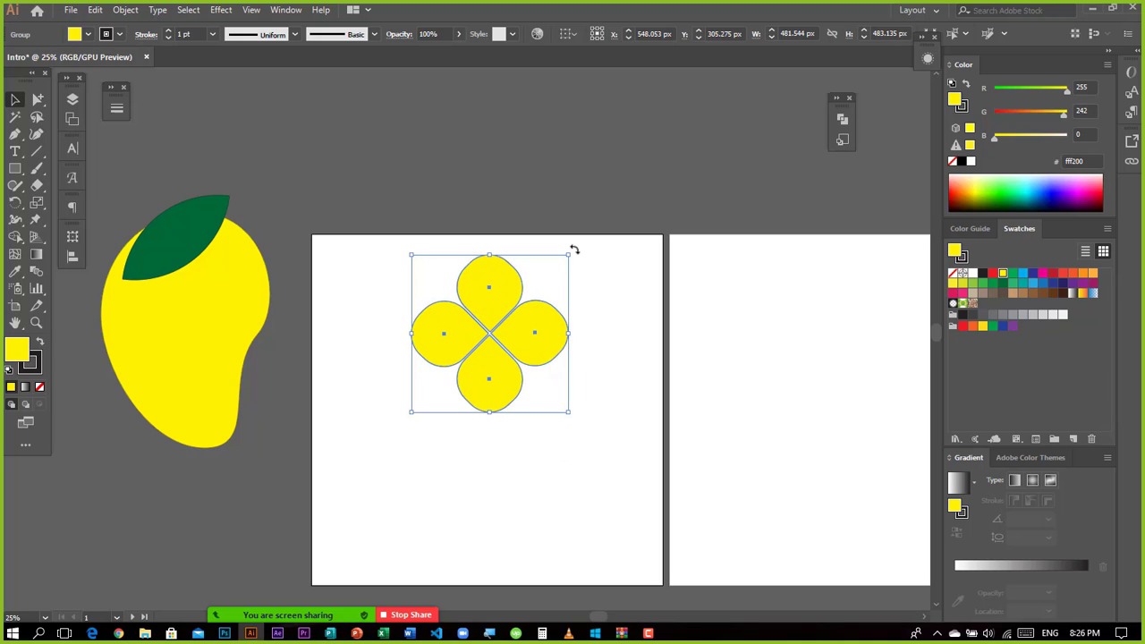
{"action": "left_click_drag", "start_coordinate": [574, 252], "coordinate": [583, 318]}
{"action": "left_click", "coordinate": [625, 399]}
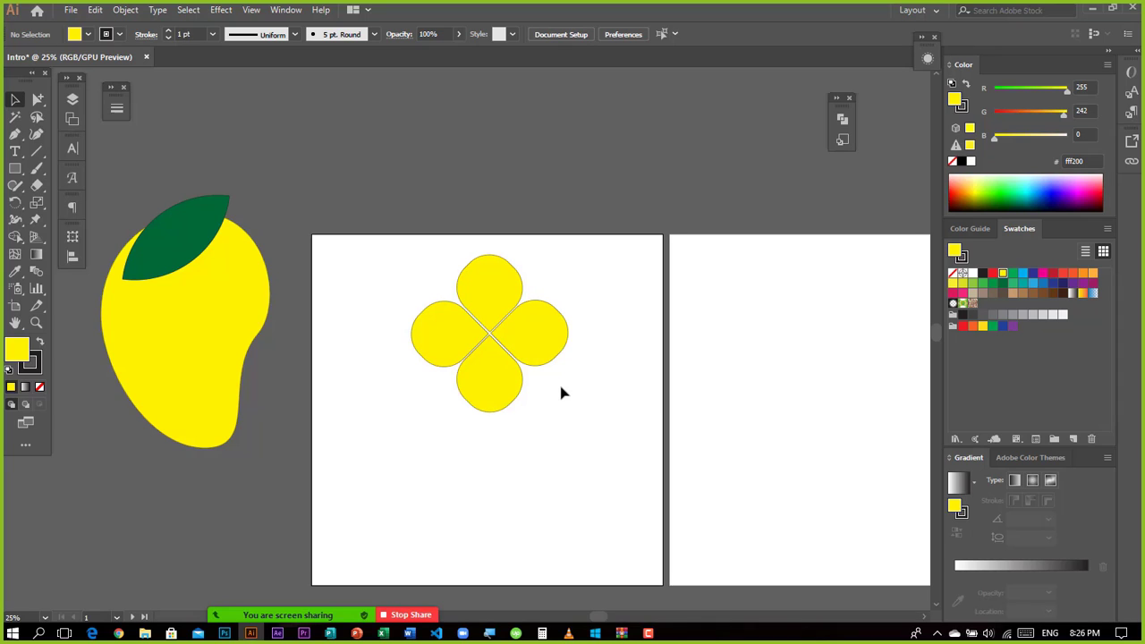
Step: Isolate the petal group, select only its top petal, and leave isolation mode
{"action": "left_click", "coordinate": [491, 301]}
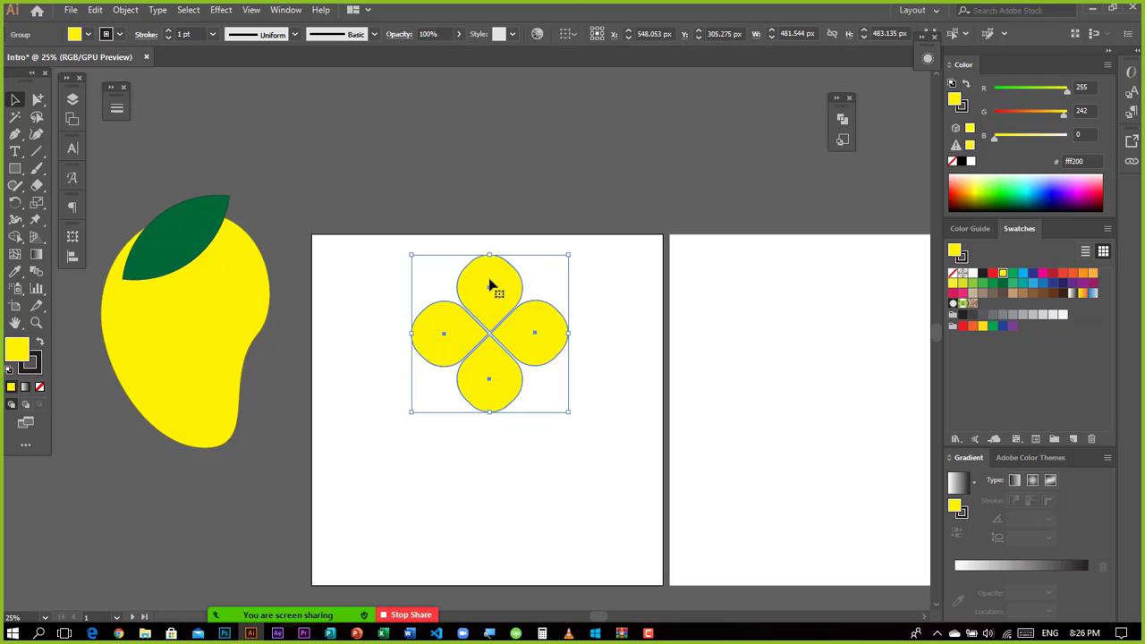
{"action": "double_click", "coordinate": [491, 287]}
{"action": "left_click", "coordinate": [490, 287]}
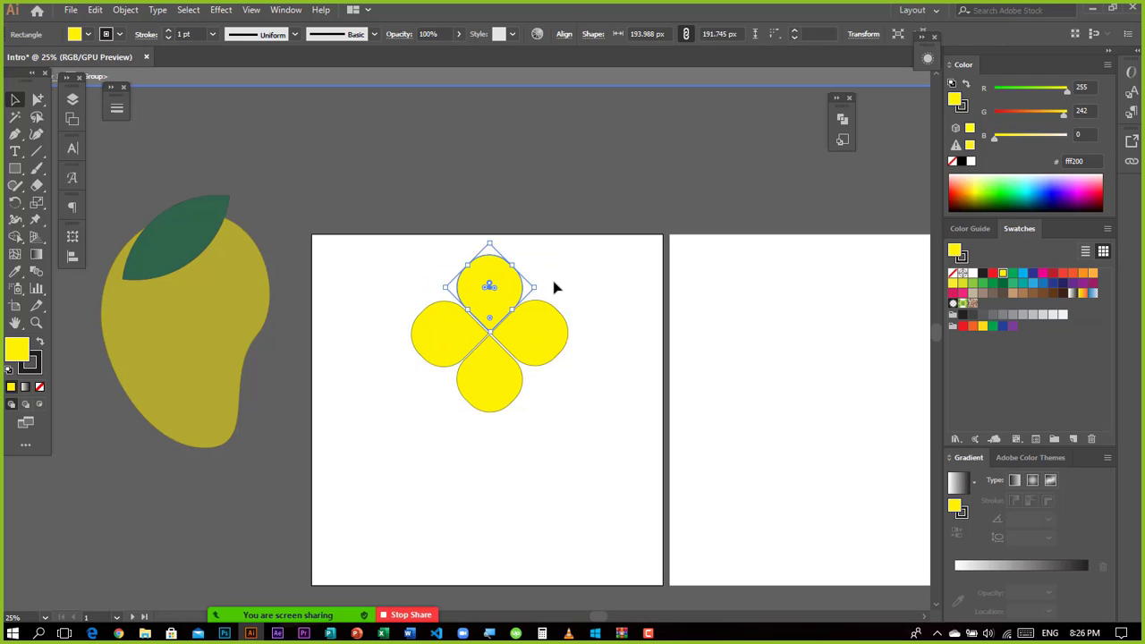
{"action": "key", "text": "Escape"}
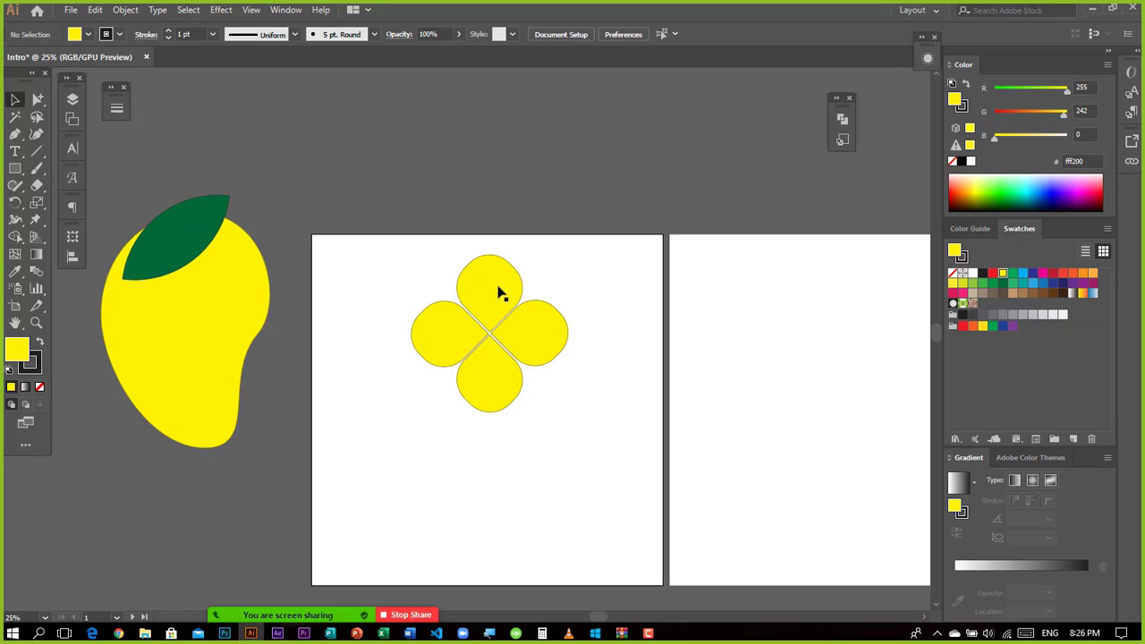
Step: Isolate the petal group, select its top petal, then exit isolation and clear the selection
{"action": "double_click", "coordinate": [492, 289]}
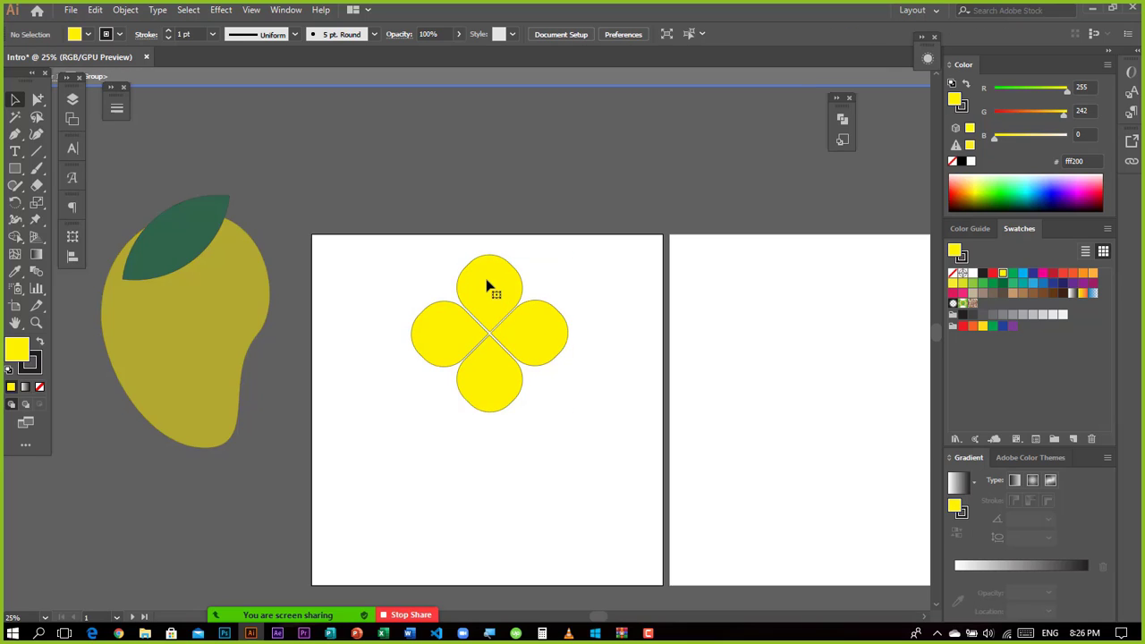
{"action": "left_click", "coordinate": [489, 287]}
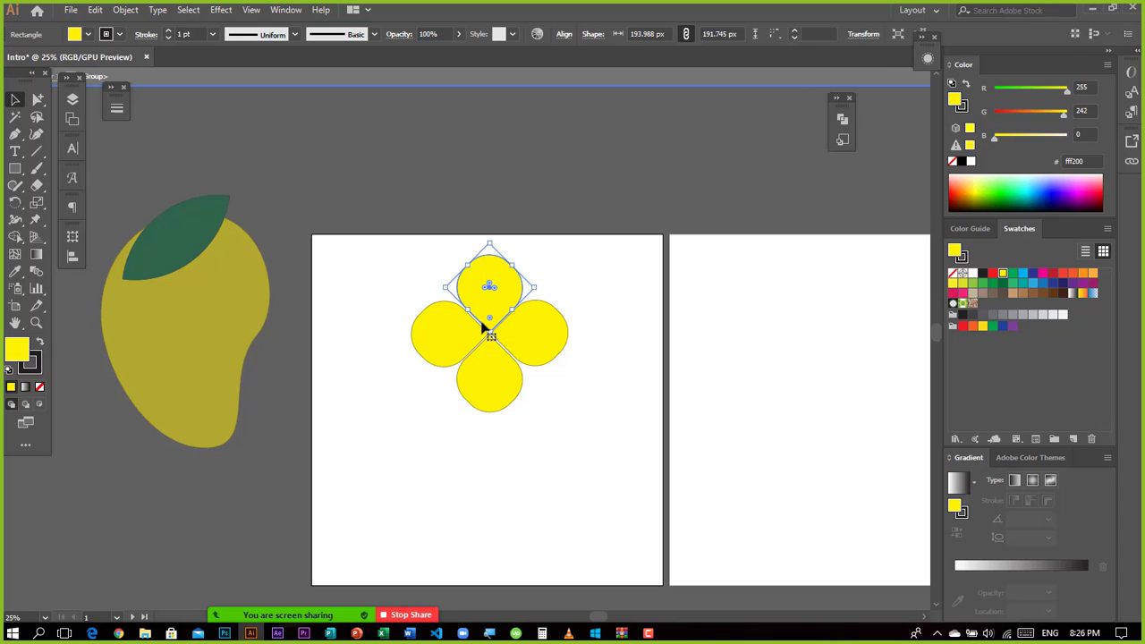
{"action": "key", "text": "Escape"}
{"action": "left_click", "coordinate": [583, 320]}
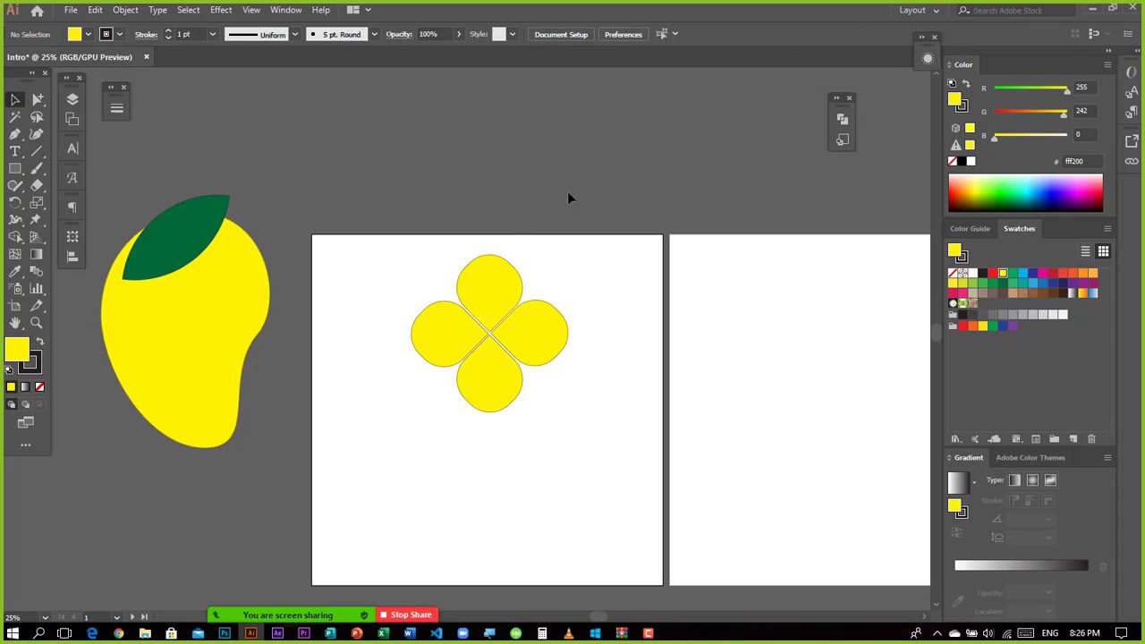
Step: Isolate the selected petal group, select its bottom, left, top and right petals in turn, and exit isolation with nothing selected
{"action": "left_click", "coordinate": [484, 275]}
{"action": "right_click", "coordinate": [484, 274]}
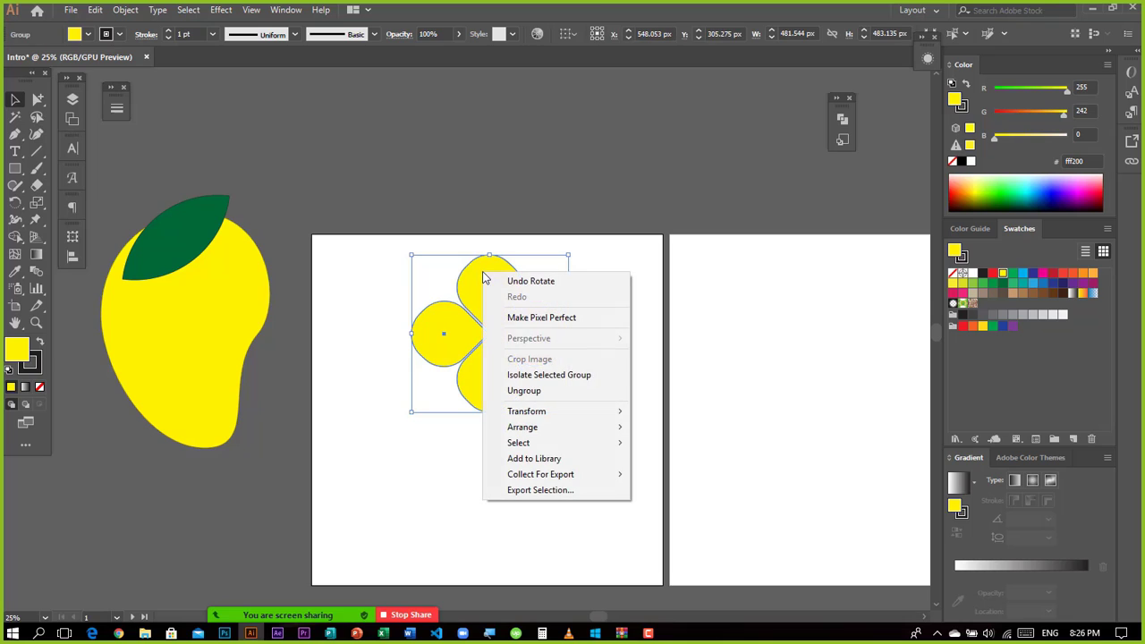
{"action": "left_click", "coordinate": [555, 383]}
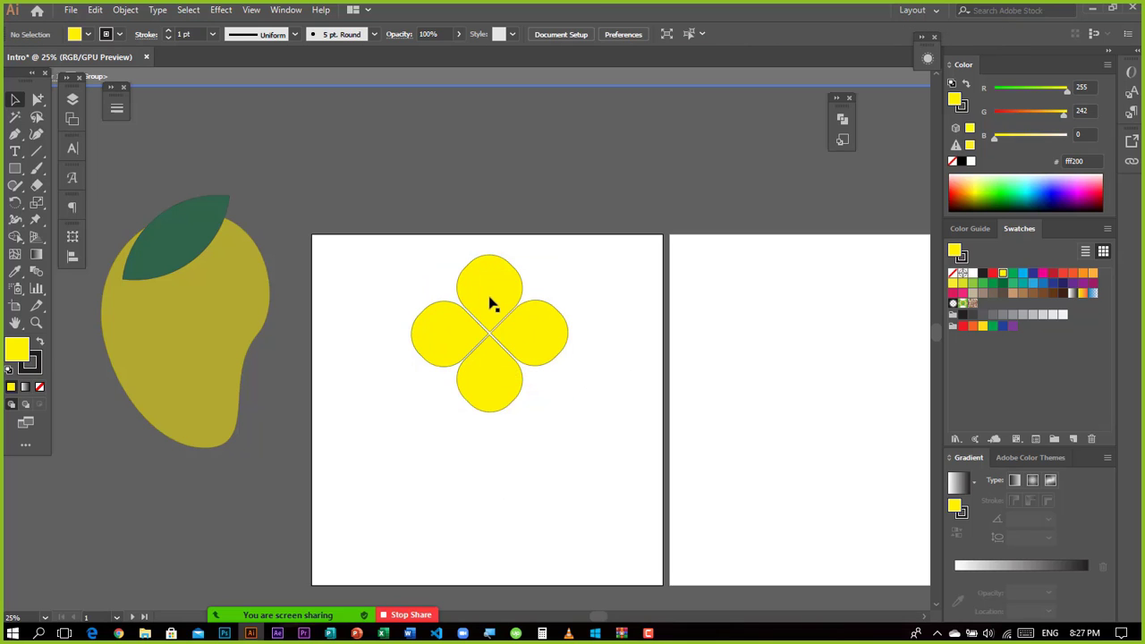
{"action": "left_click", "coordinate": [486, 381]}
{"action": "left_click", "coordinate": [435, 332]}
{"action": "left_click", "coordinate": [501, 304]}
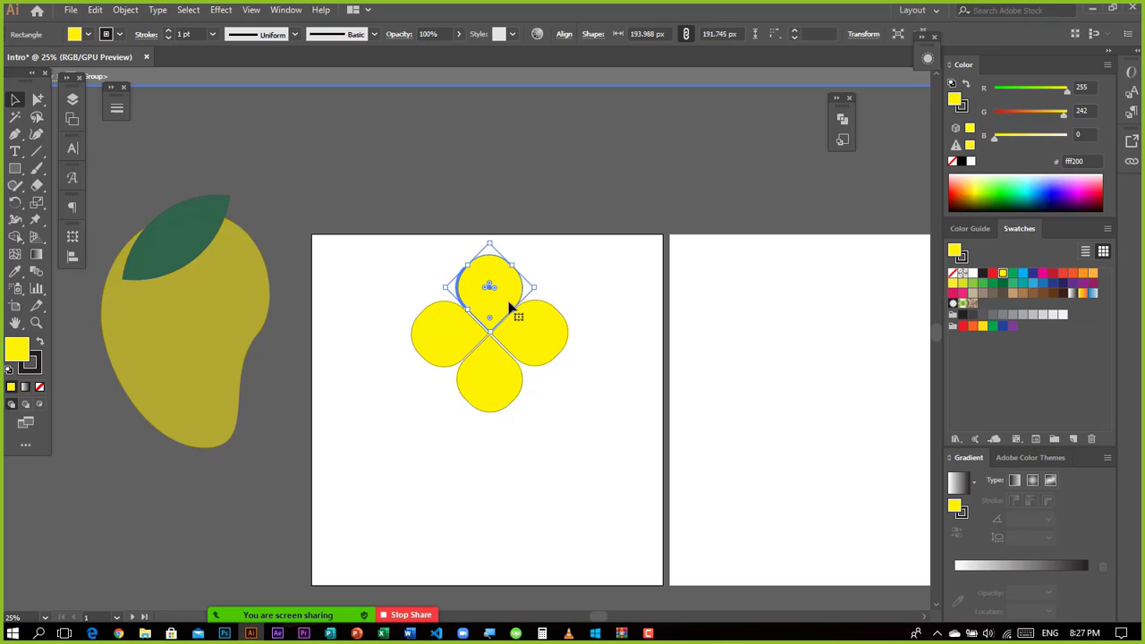
{"action": "left_click", "coordinate": [537, 333]}
{"action": "key", "text": "Escape"}
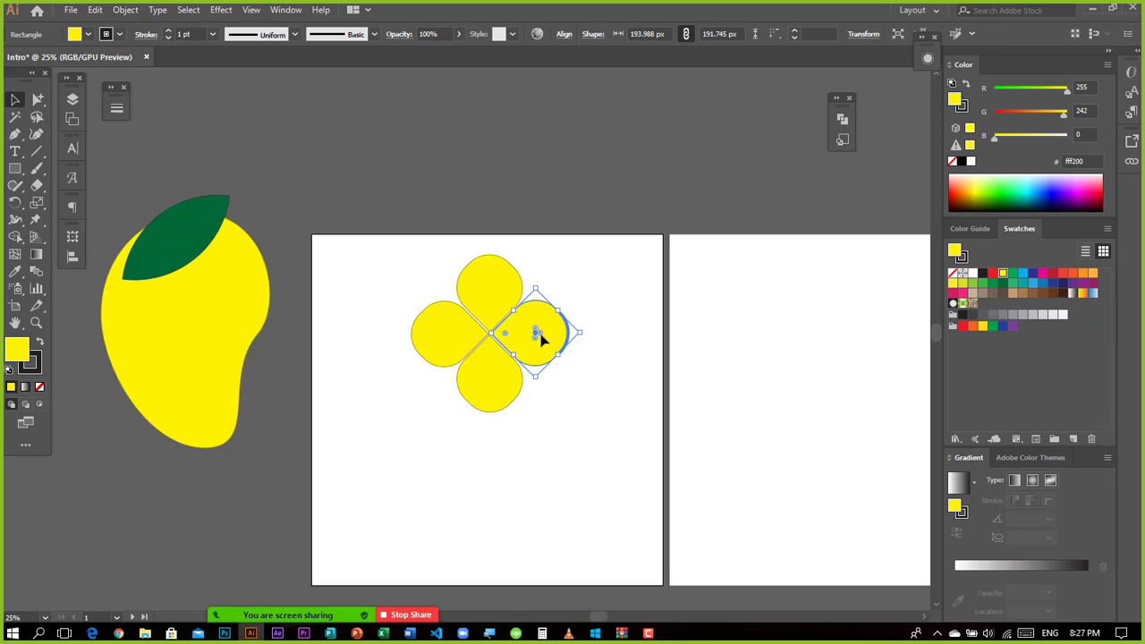
{"action": "left_click", "coordinate": [633, 272]}
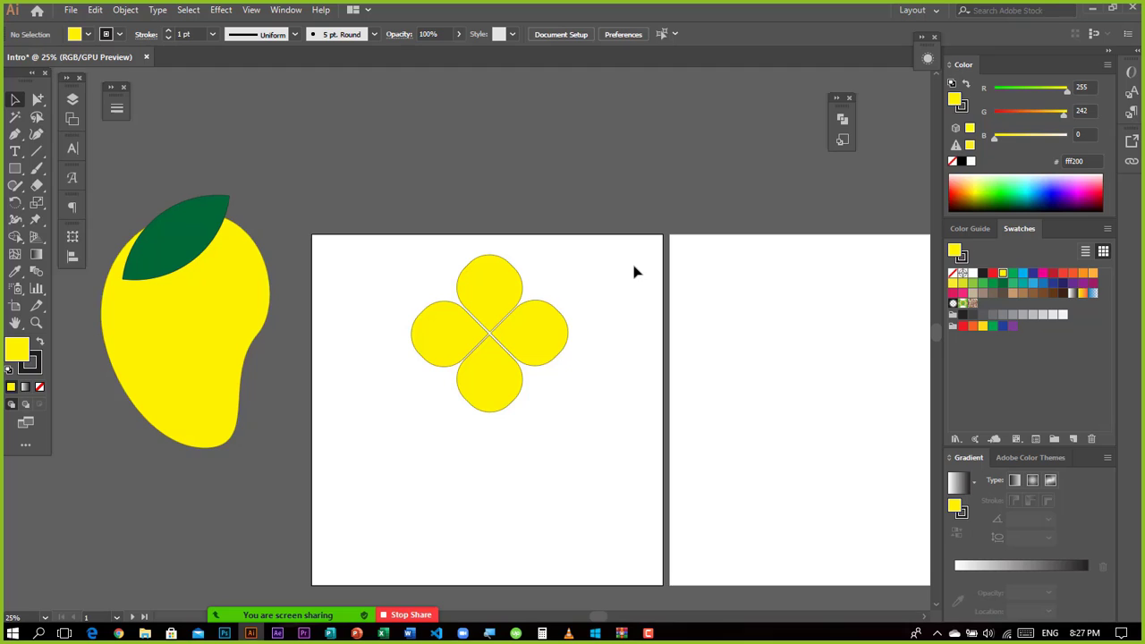
Step: Use the Group Selection tool to pick individual petals inside the group without isolating it, then deselect everything with the Selection tool active
{"action": "left_click", "coordinate": [476, 277]}
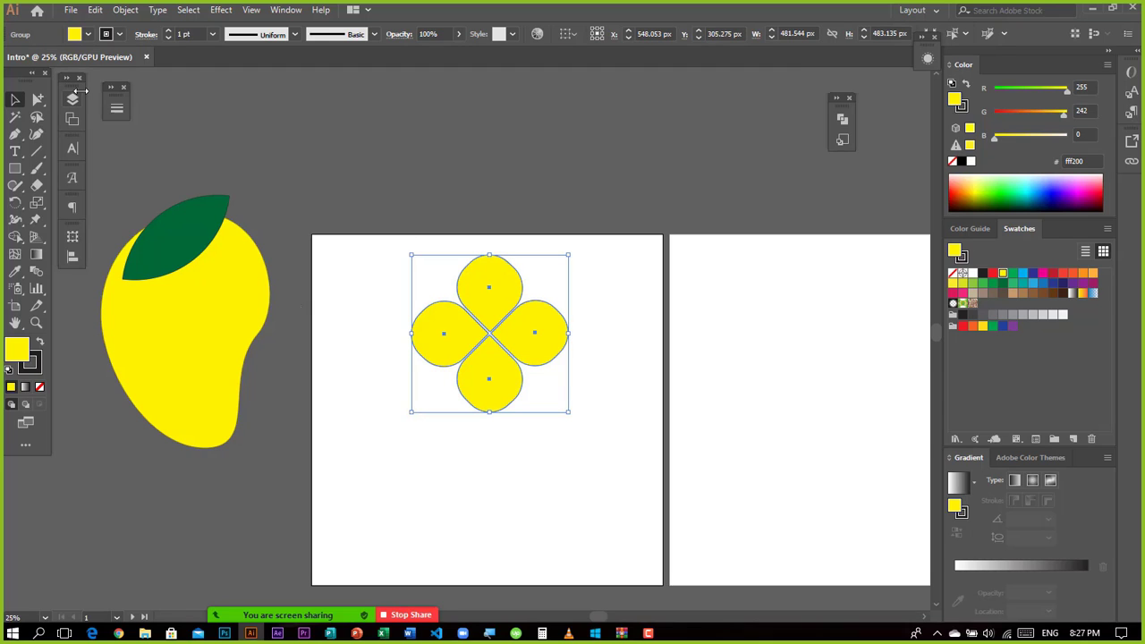
{"action": "left_click_drag", "start_coordinate": [46, 93], "coordinate": [105, 116]}
{"action": "left_click", "coordinate": [581, 252]}
{"action": "left_click", "coordinate": [497, 278]}
{"action": "left_click", "coordinate": [523, 341]}
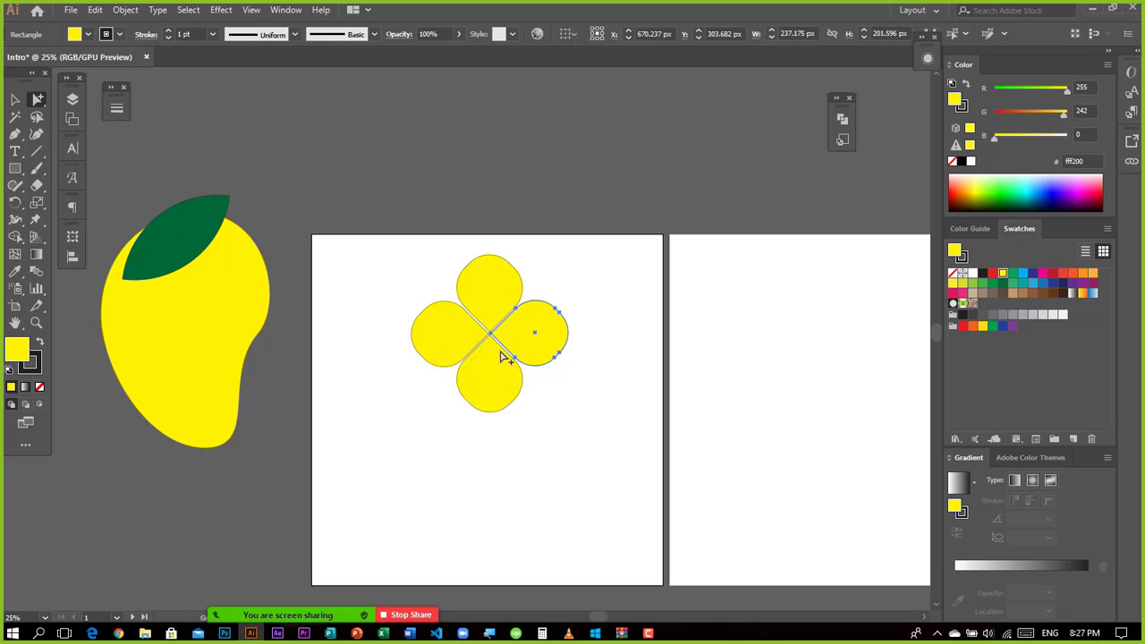
{"action": "left_click", "coordinate": [494, 372]}
{"action": "left_click", "coordinate": [438, 319]}
{"action": "left_click", "coordinate": [483, 269]}
{"action": "key", "text": "v"}
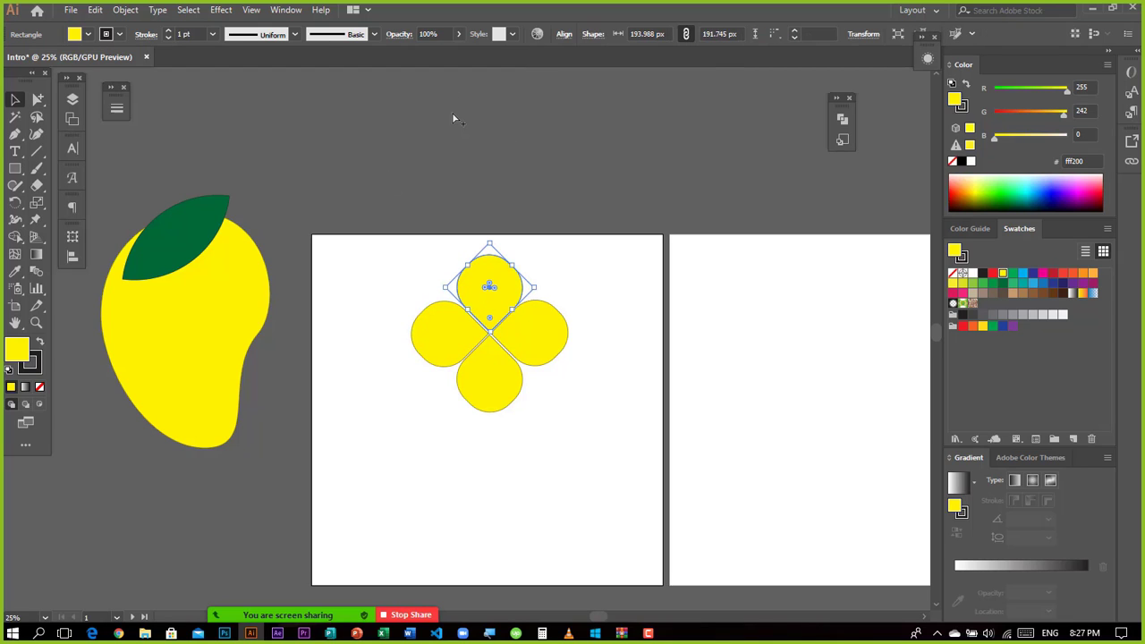
{"action": "left_click", "coordinate": [424, 197]}
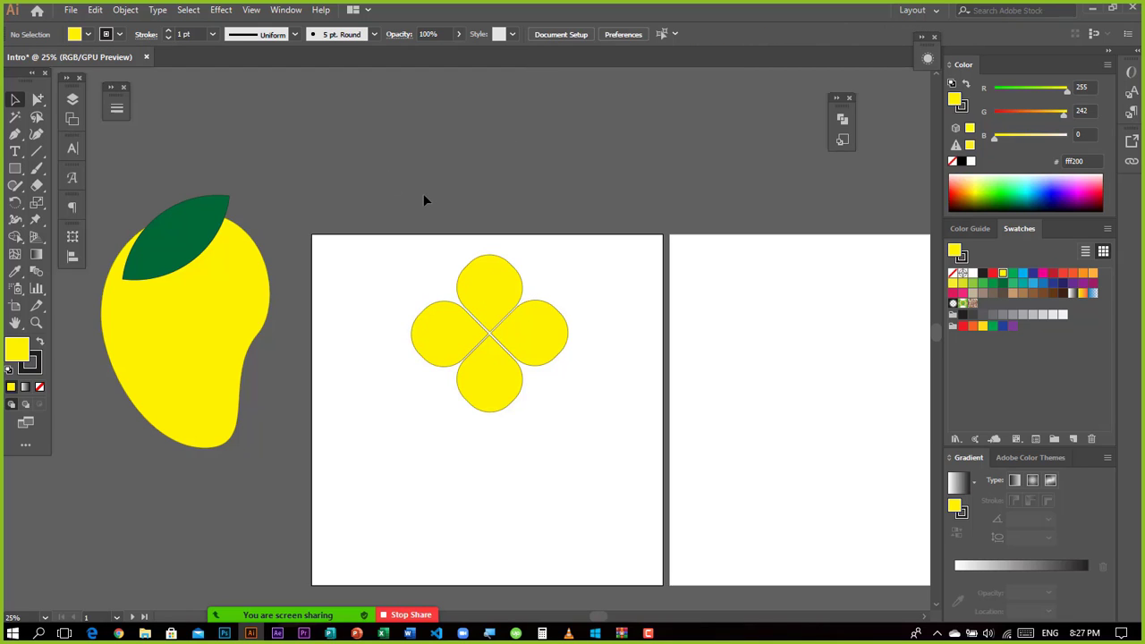
Step: With the petal group isolated, lower the tools palette and the adjacent palette to uncover the isolation path, and leave isolation mode
{"action": "left_click", "coordinate": [501, 293]}
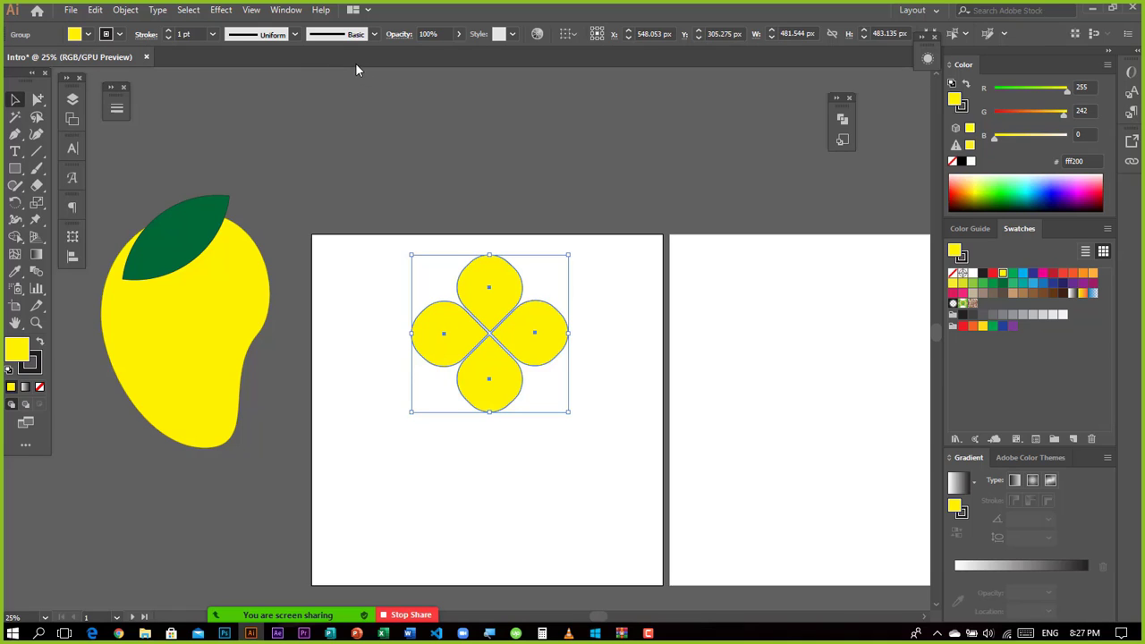
{"action": "right_click", "coordinate": [483, 289]}
{"action": "left_click", "coordinate": [537, 389]}
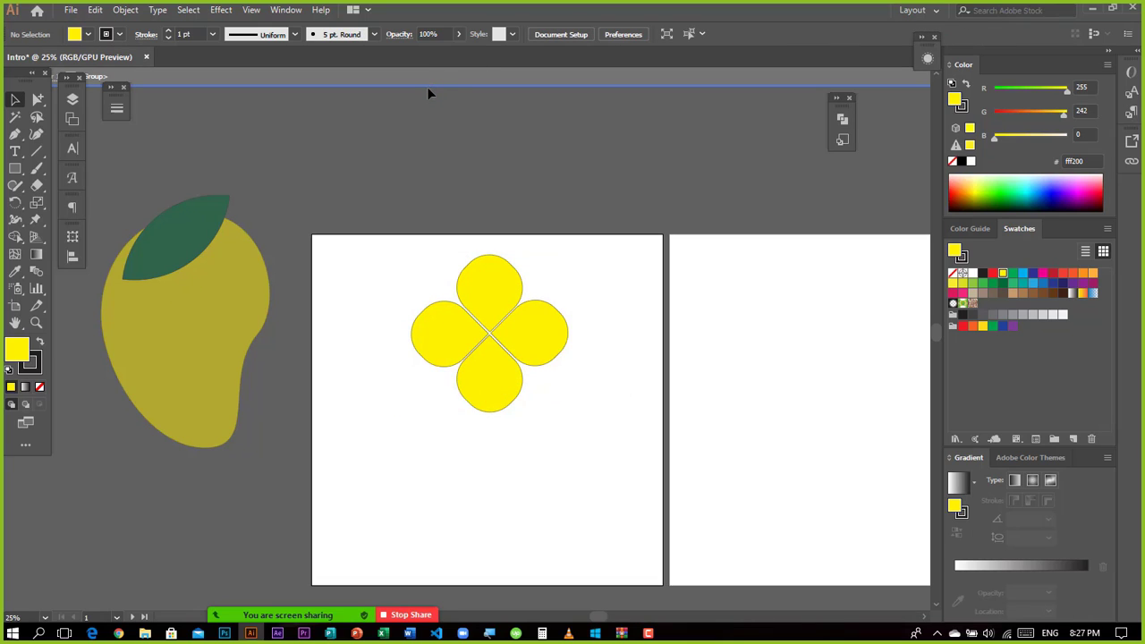
{"action": "left_click", "coordinate": [71, 78]}
{"action": "left_click_drag", "start_coordinate": [73, 83], "coordinate": [86, 125]}
{"action": "left_click", "coordinate": [330, 114]}
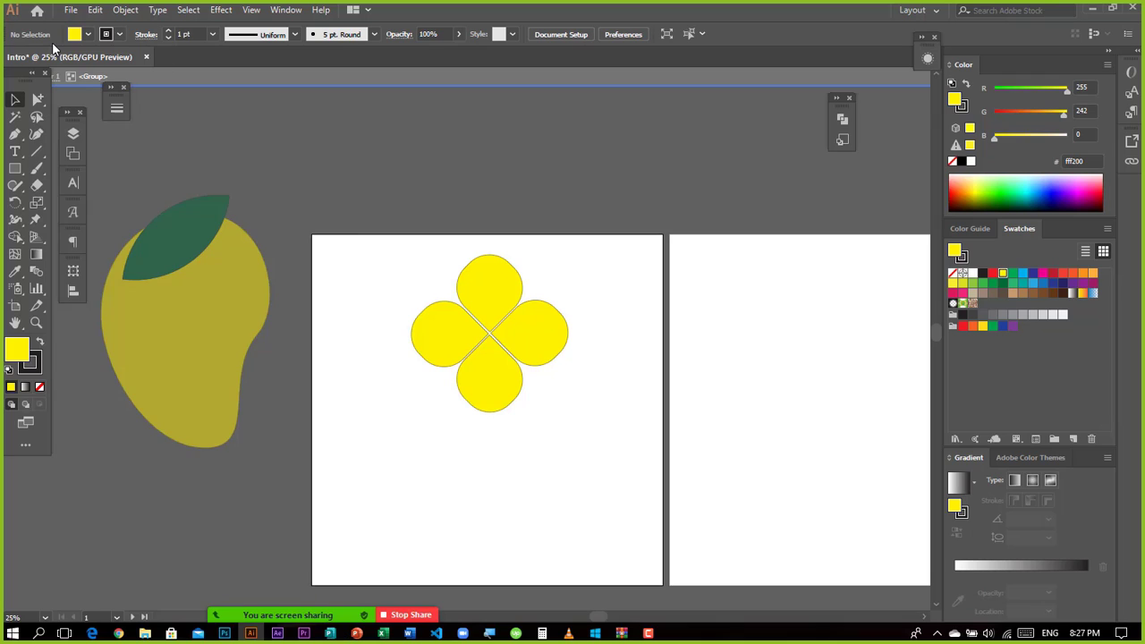
{"action": "left_click_drag", "start_coordinate": [33, 92], "coordinate": [33, 128]}
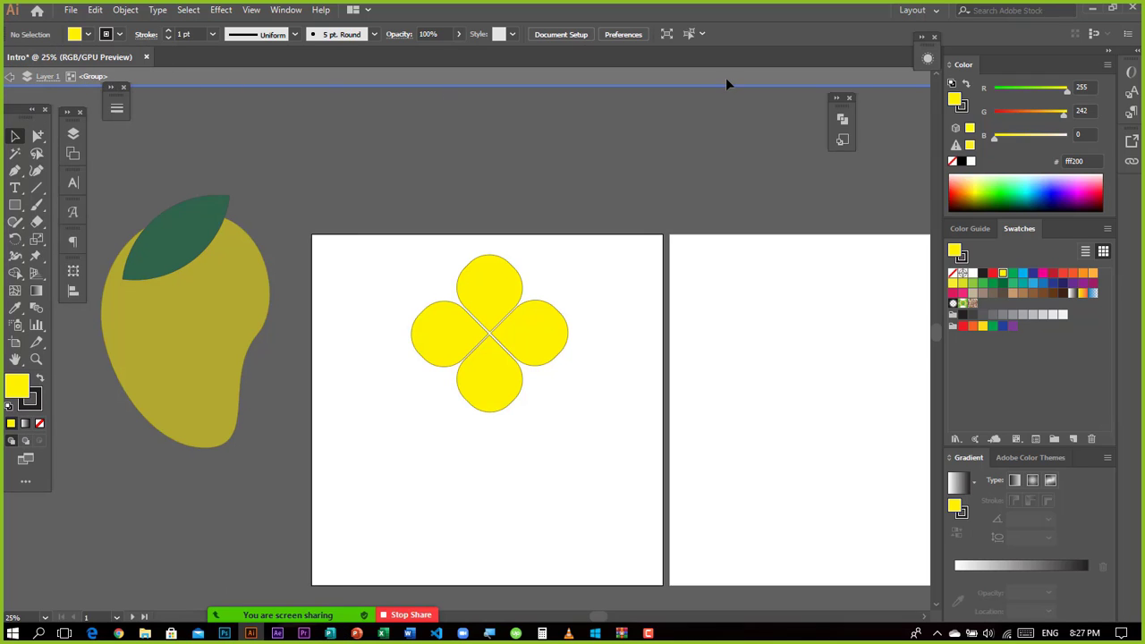
{"action": "double_click", "coordinate": [587, 427]}
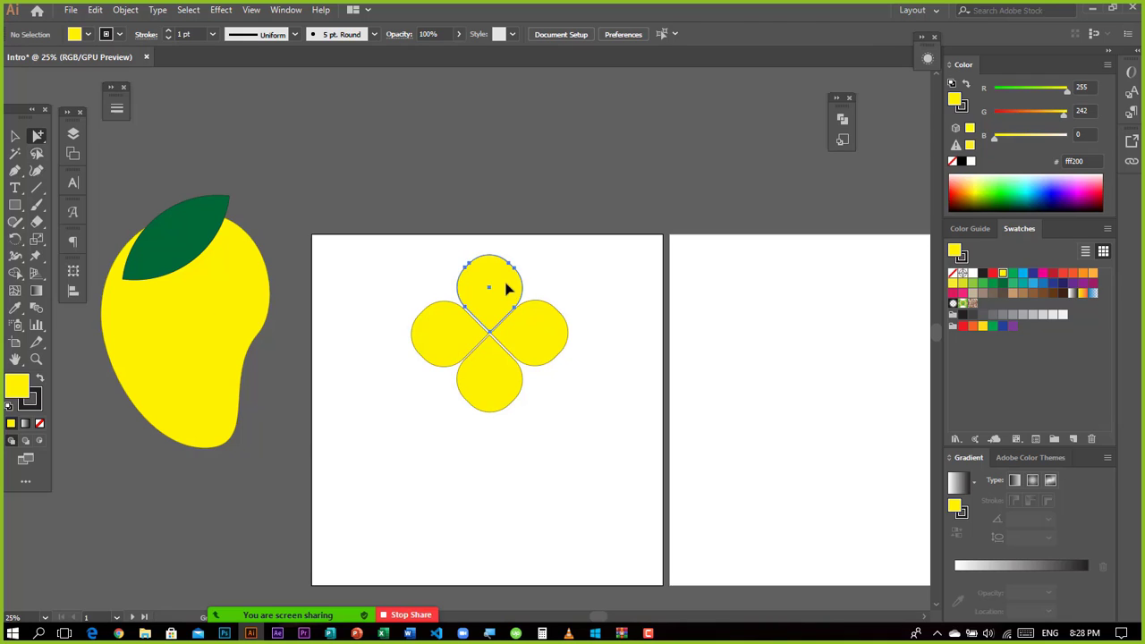
Step: Pick the right, bottom and left petals individually with the Group Selection tool, reselect the right one, and clear the selection
{"action": "left_click", "coordinate": [531, 328]}
{"action": "left_click", "coordinate": [483, 380]}
{"action": "left_click", "coordinate": [434, 329]}
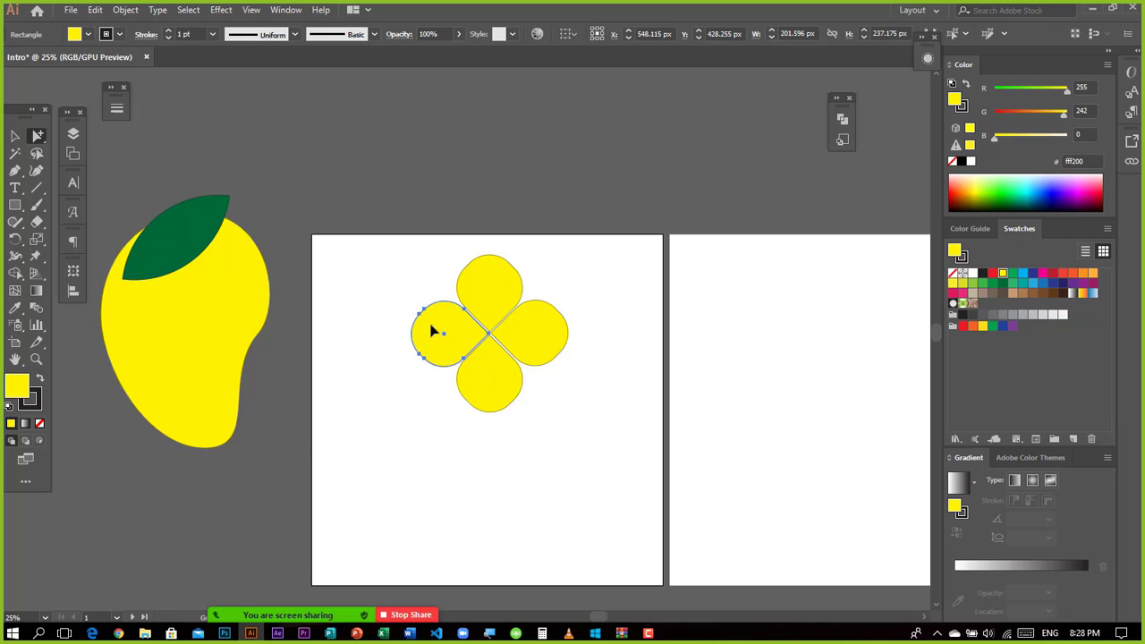
{"action": "left_click", "coordinate": [537, 316]}
{"action": "key", "text": "v"}
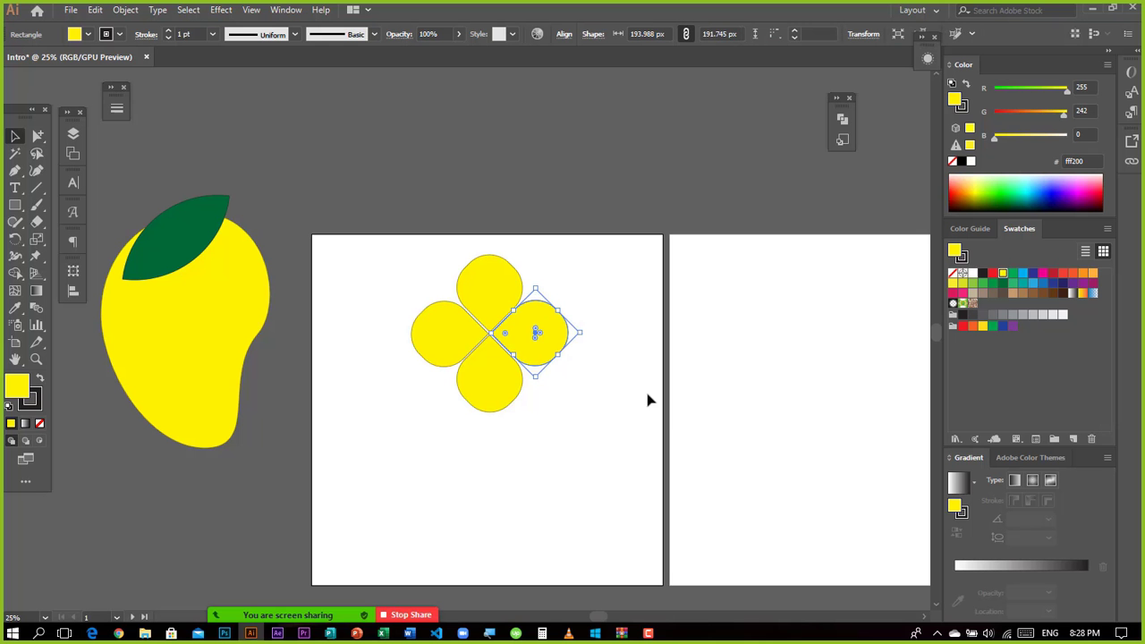
{"action": "left_click", "coordinate": [562, 458]}
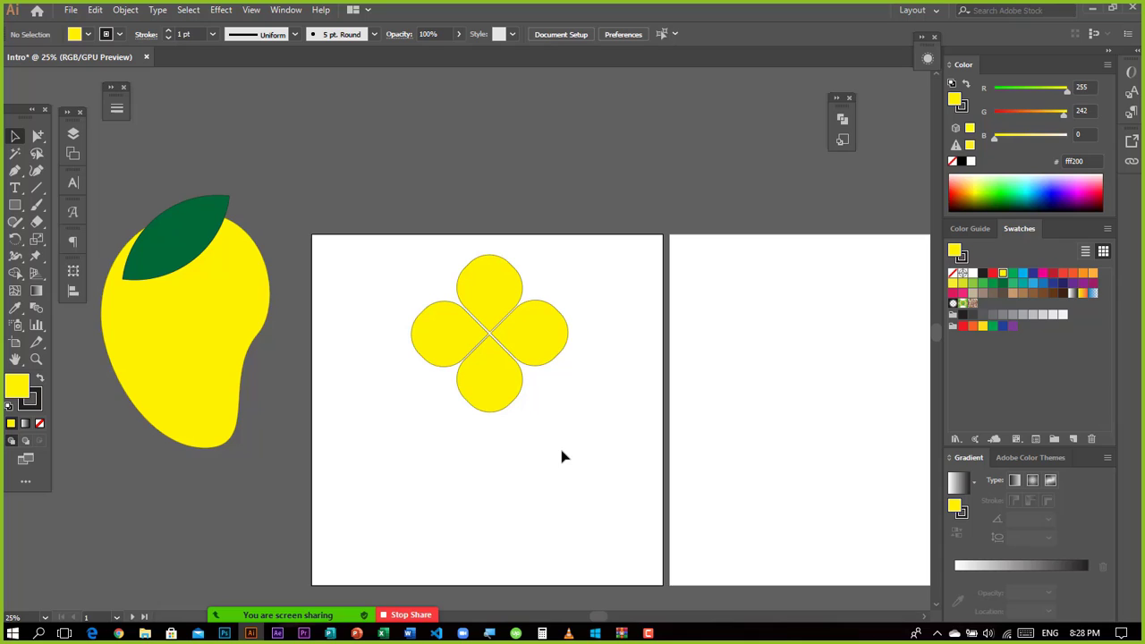